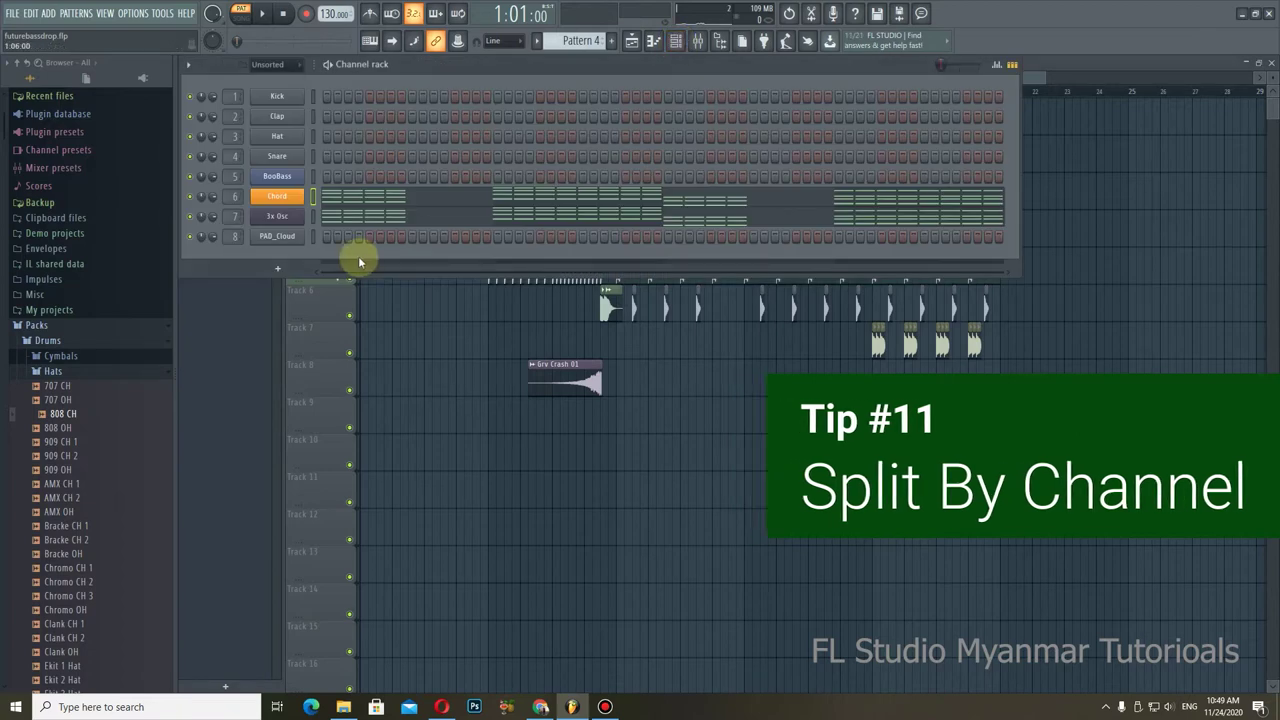
# Step: Split Pattern 4 by channel into separate Chord and 3x Osc patterns
pyautogui.scroll(1, 589, 40)
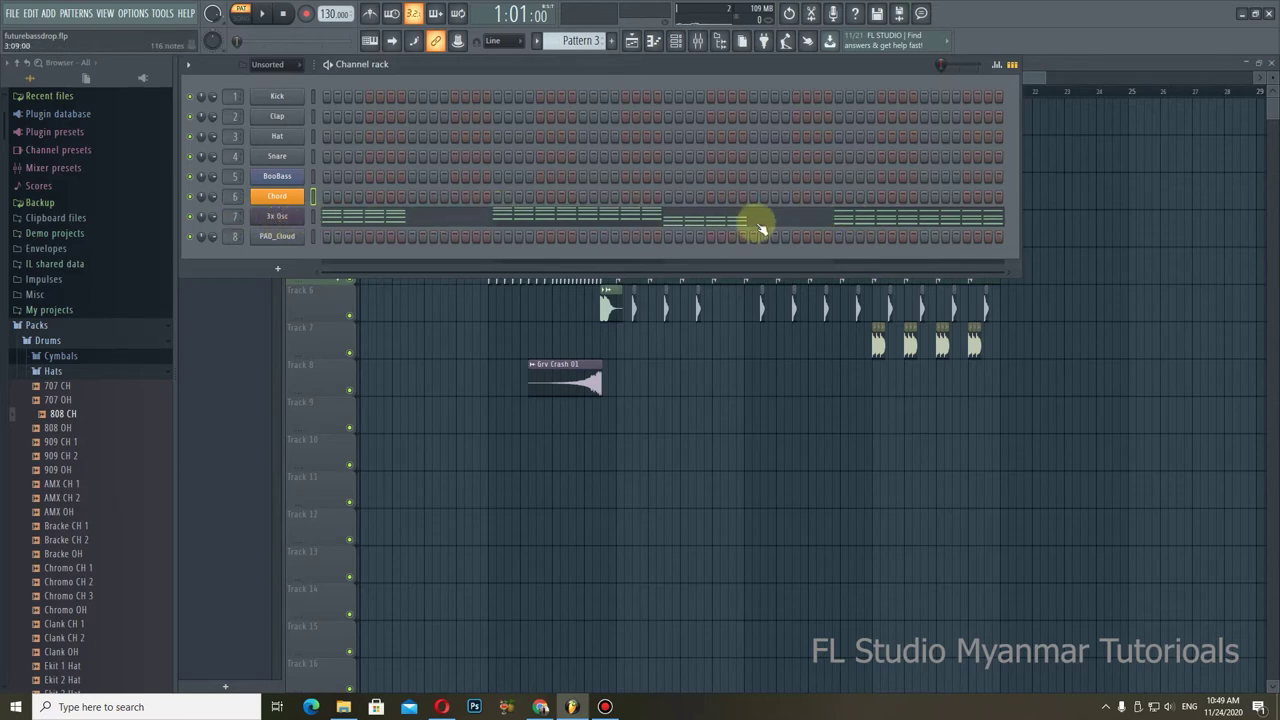
pyautogui.scroll(1, 572, 40)
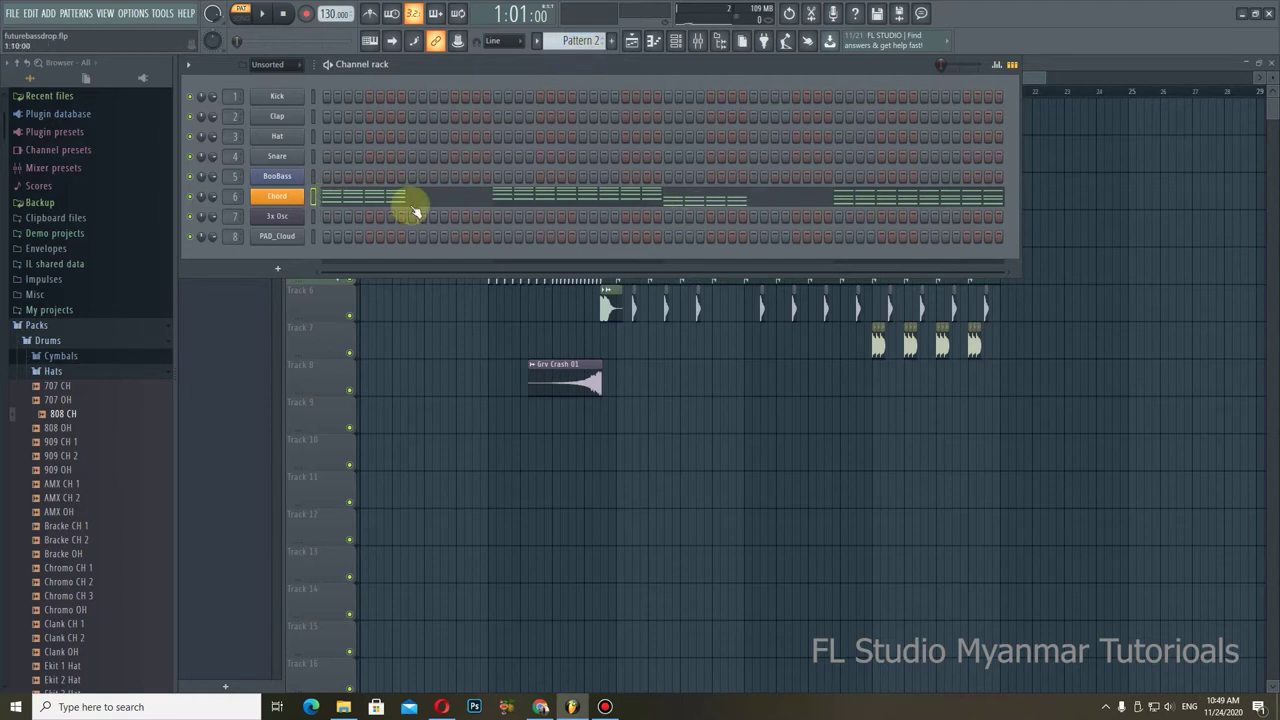
pyautogui.scroll(-1, 571, 43)
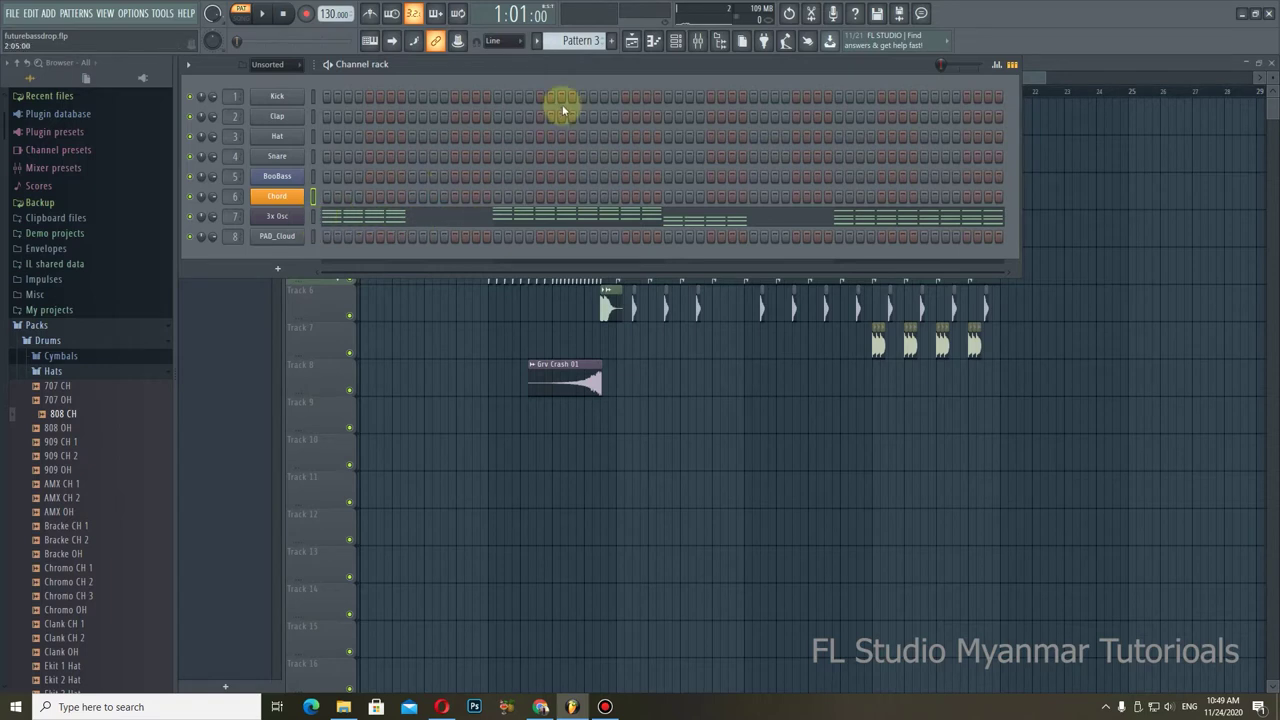
pyautogui.scroll(-1, 578, 42)
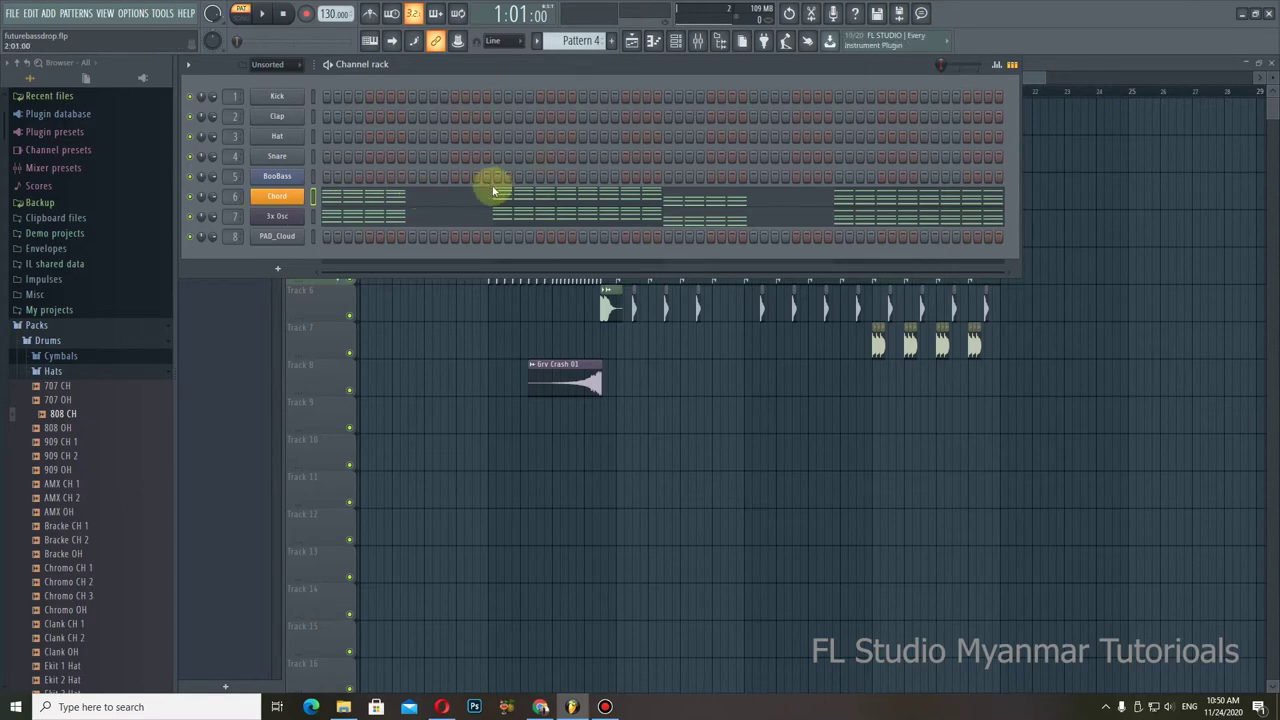
pyautogui.click(653, 45)
pyautogui.rightClick(216, 195)
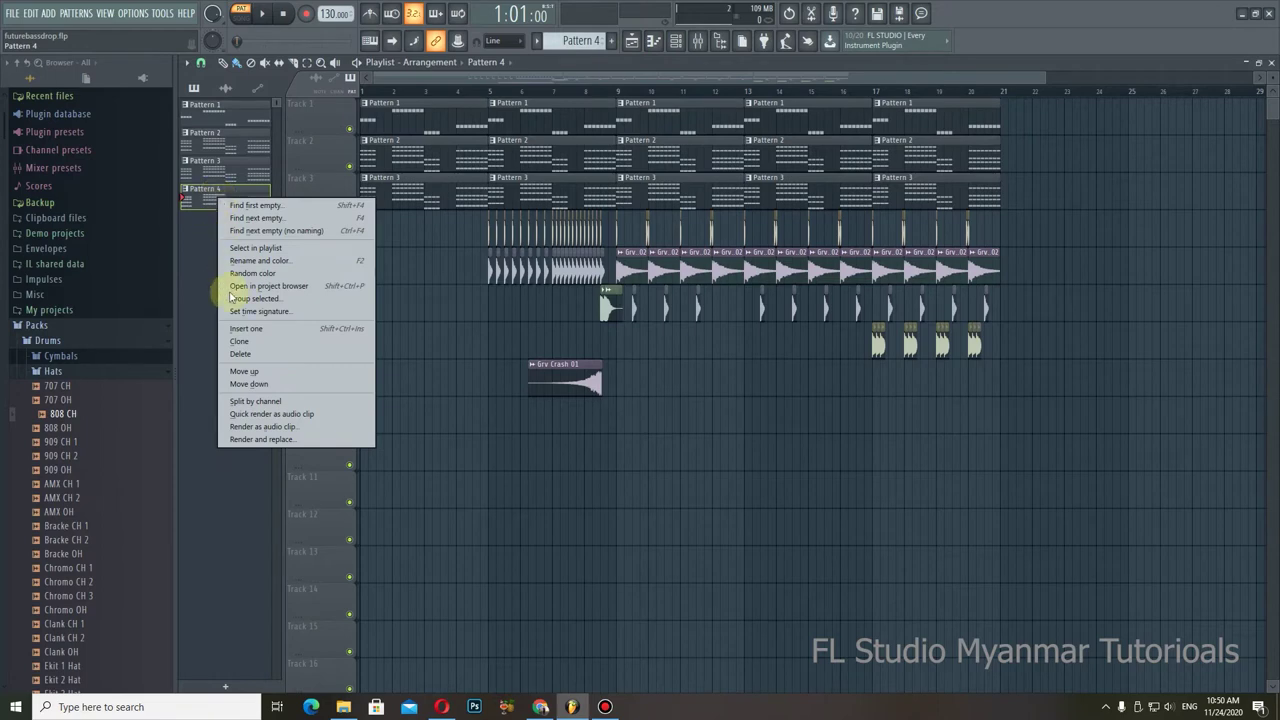
pyautogui.click(254, 400)
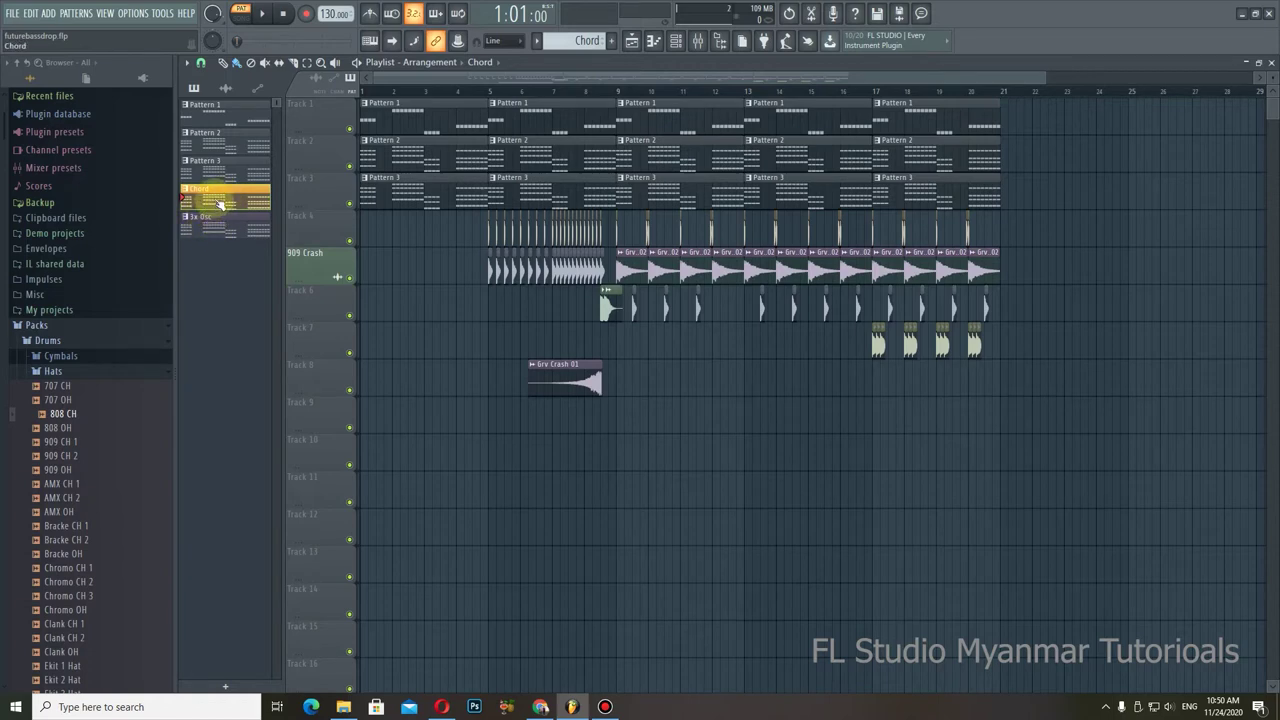
# Step: Try splitting the Chord pattern by channel and dismiss the warning
pyautogui.rightClick(215, 199)
pyautogui.click(262, 400)
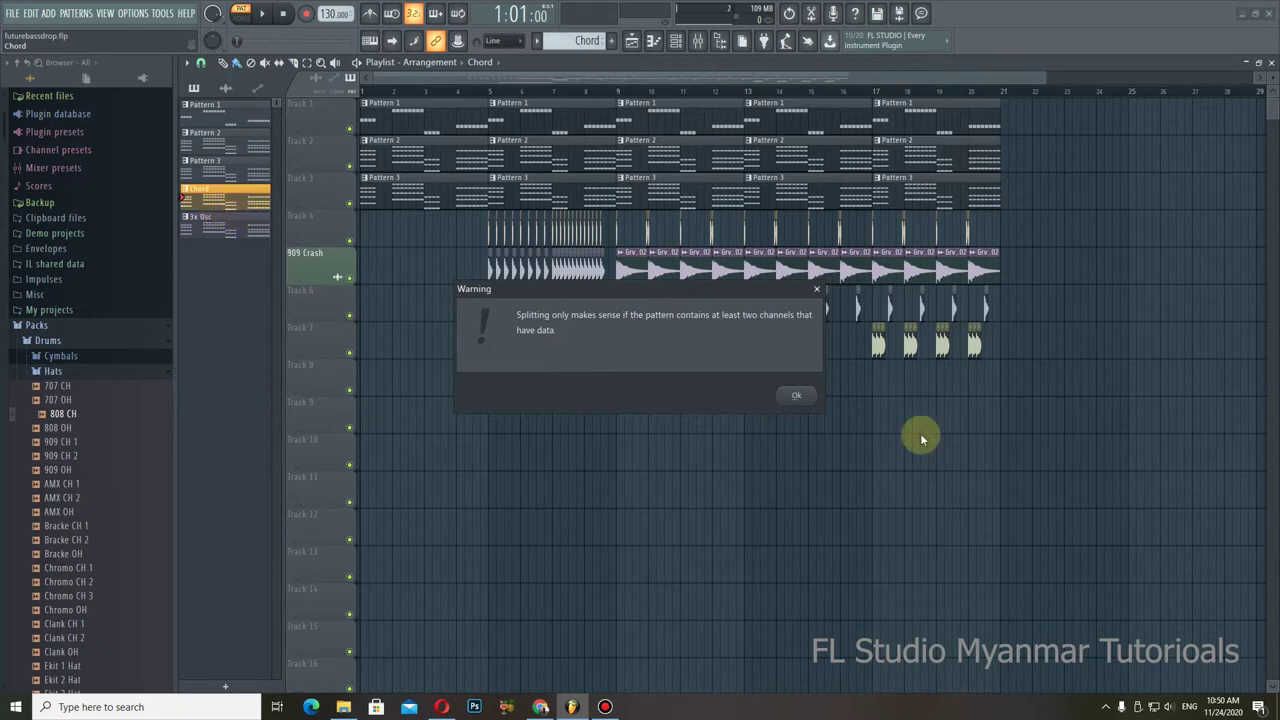
pyautogui.click(815, 398)
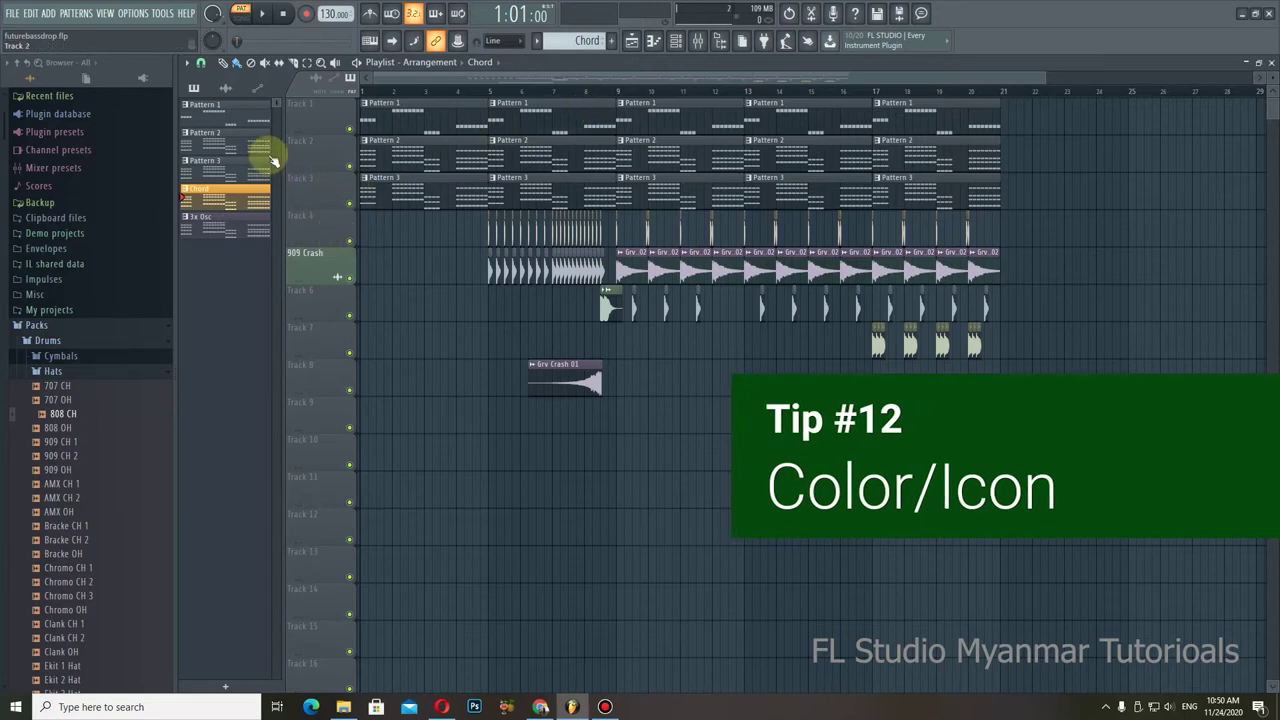
# Step: Step through Patterns 1, 2 and 3, ending back on Pattern 1
pyautogui.click(205, 108)
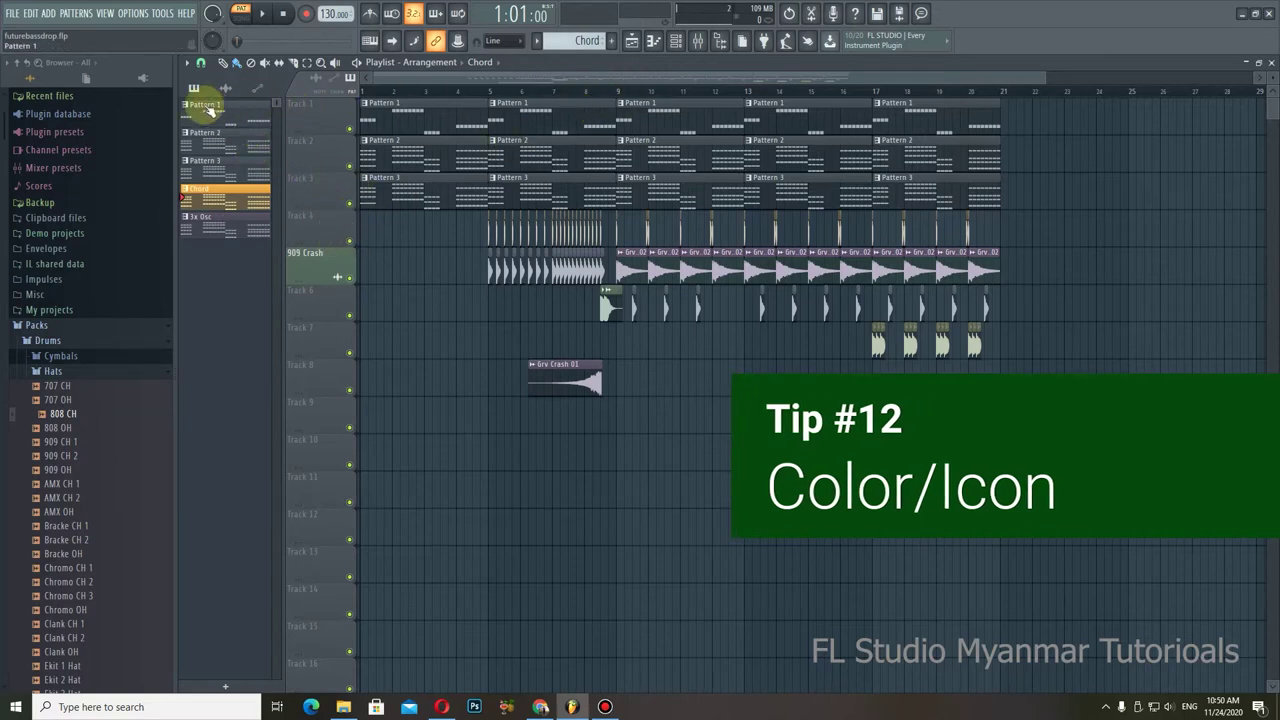
pyautogui.click(213, 145)
pyautogui.click(210, 166)
pyautogui.click(241, 118)
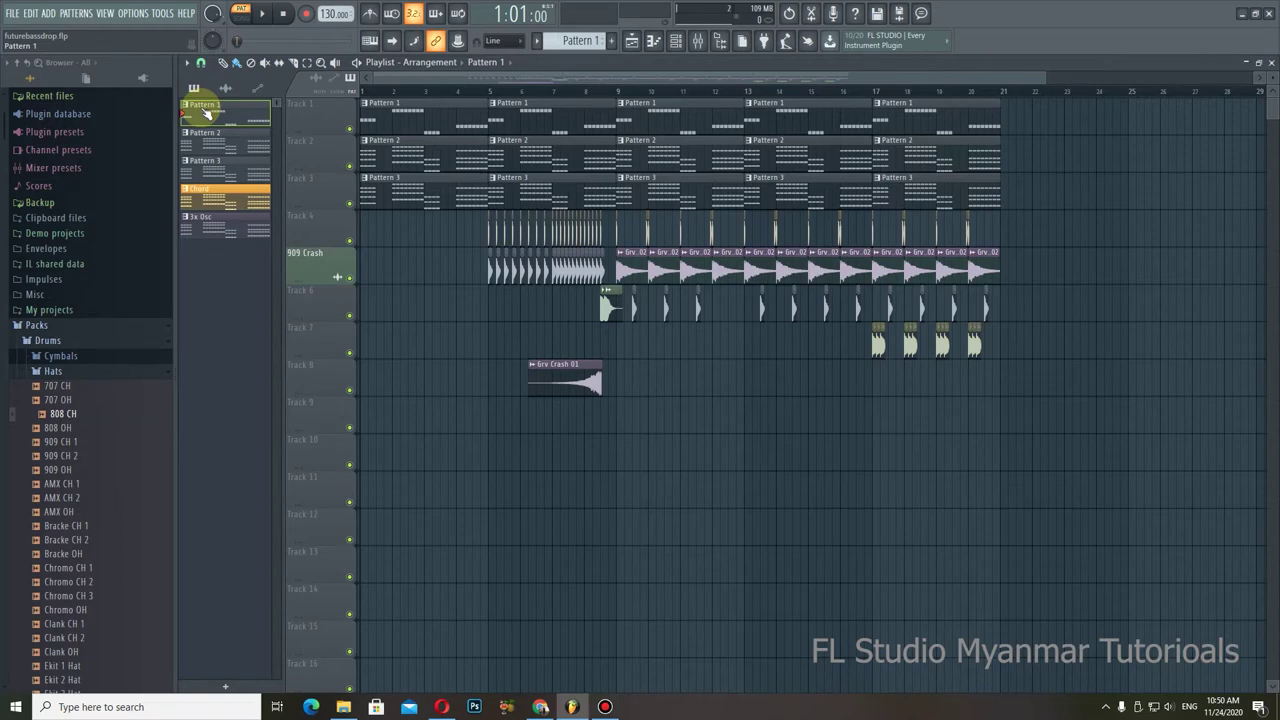
# Step: Rename Pattern 1 to pat1 and check the full pattern list
pyautogui.rightClick(186, 110)
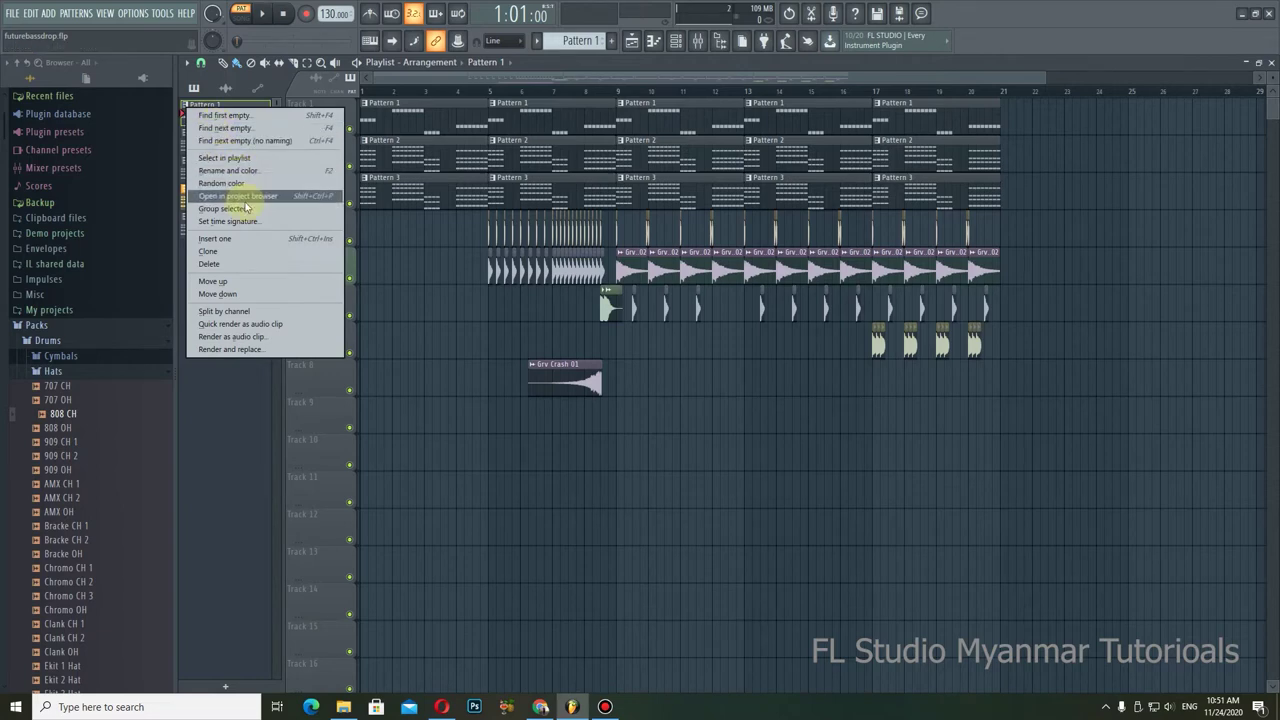
pyautogui.click(249, 172)
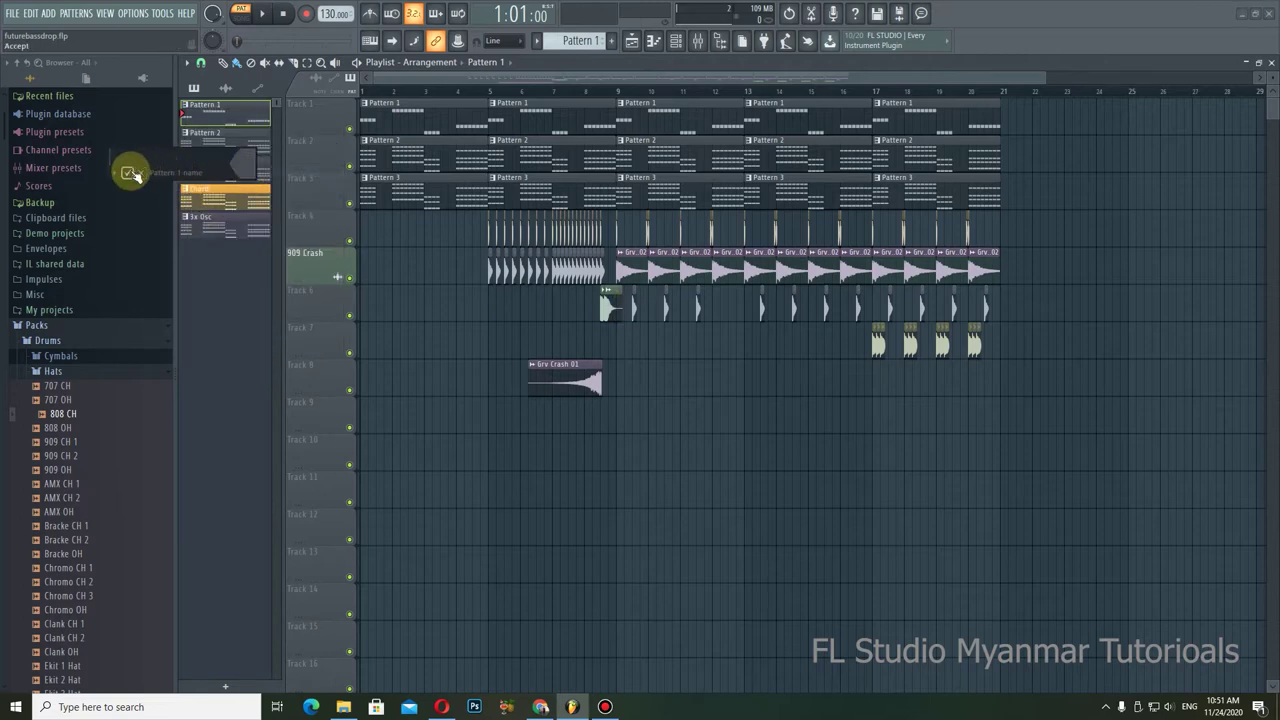
pyautogui.click(116, 174)
pyautogui.click(115, 176)
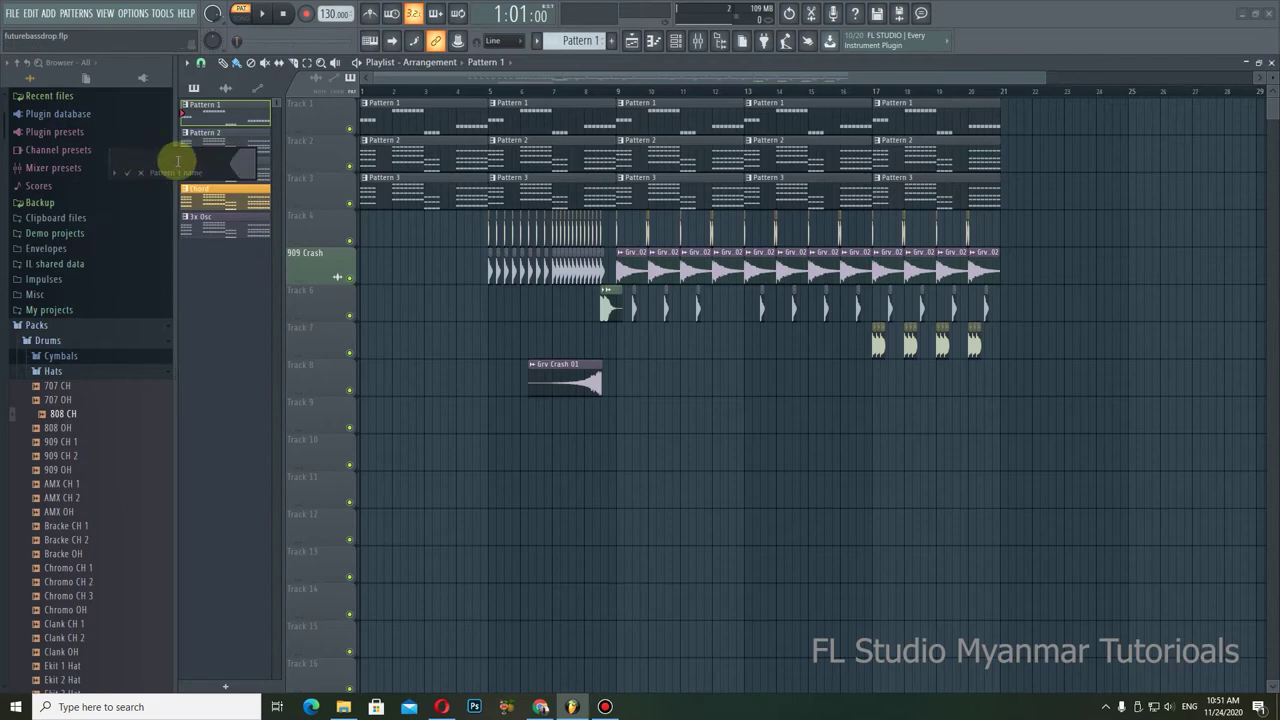
pyautogui.click(240, 165)
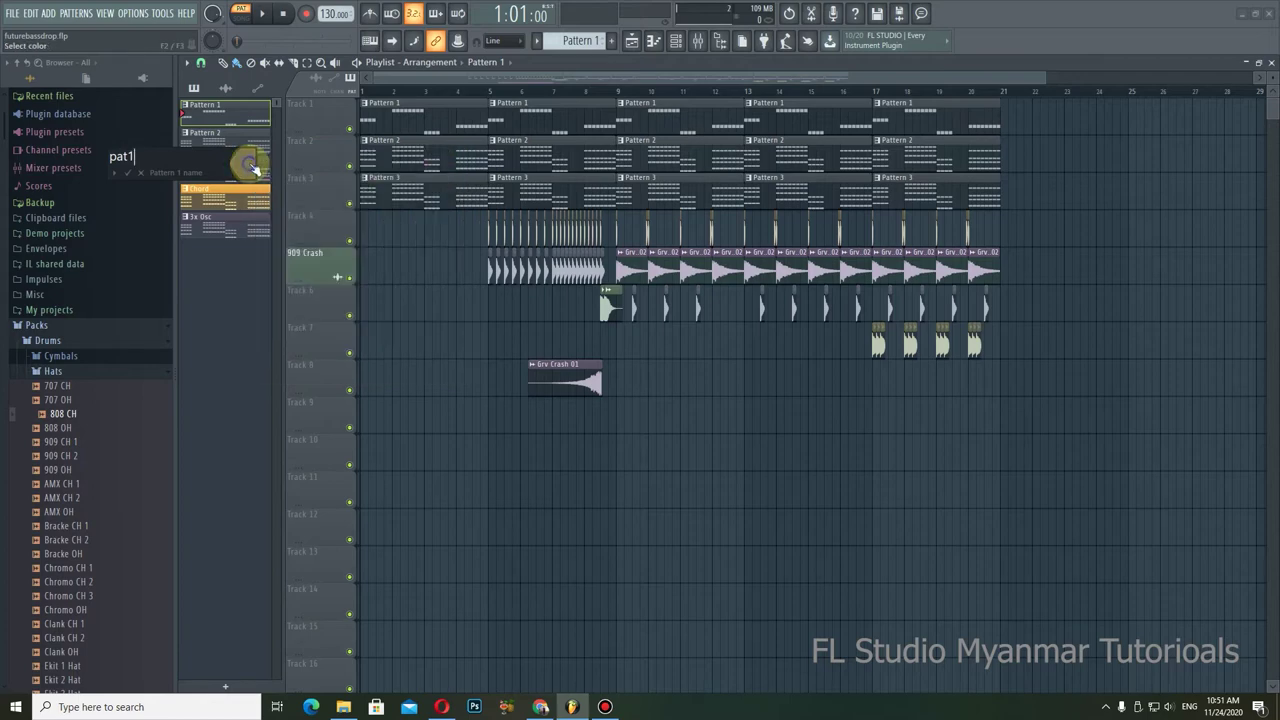
pyautogui.click(128, 174)
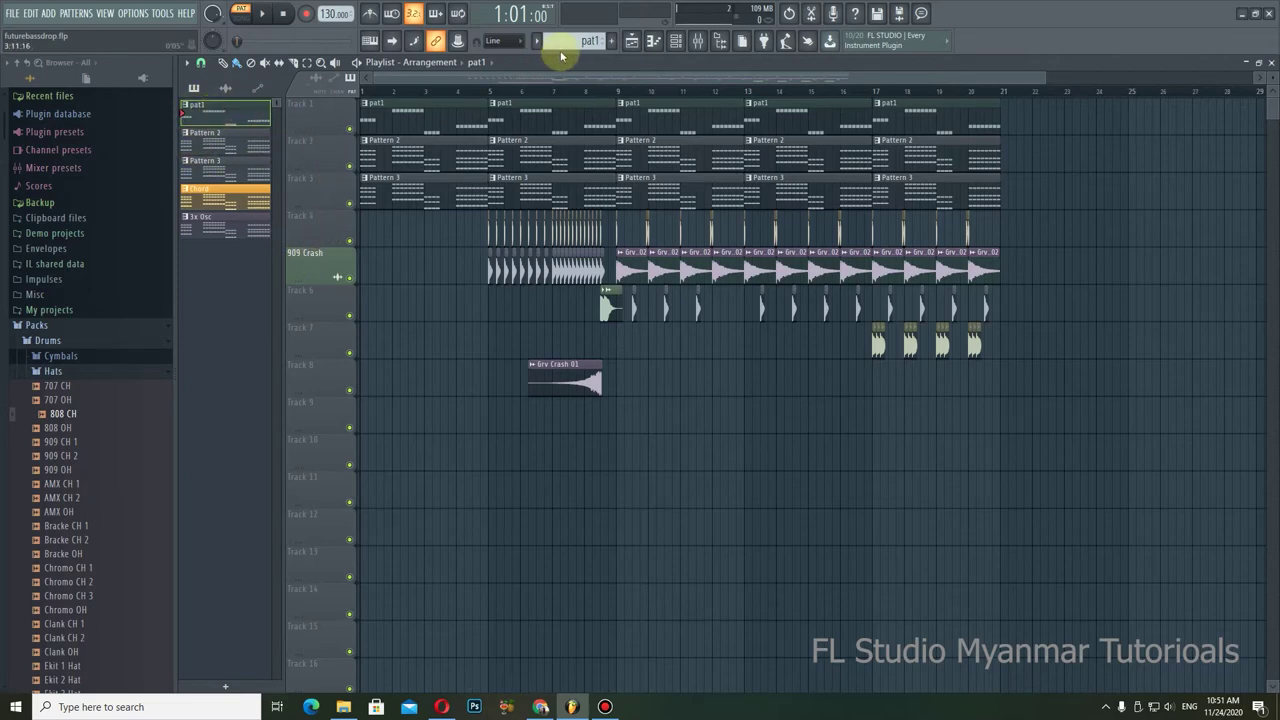
pyautogui.click(587, 44)
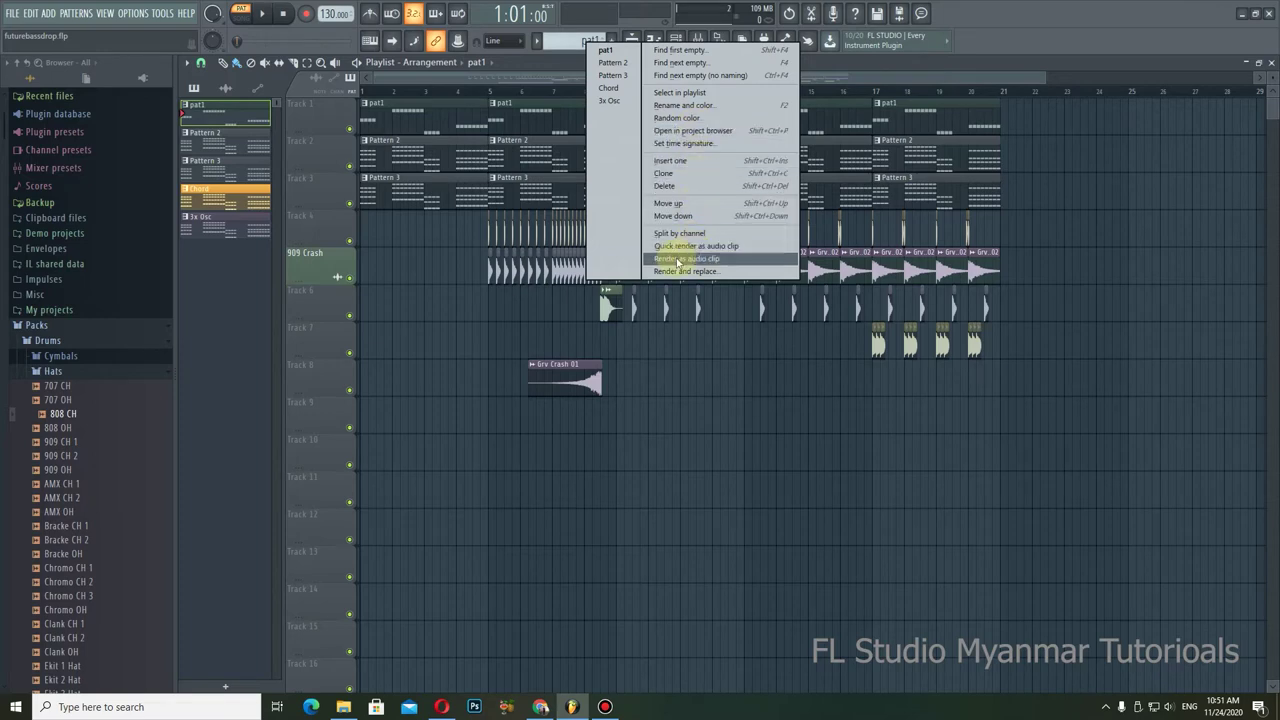
# Step: Make Track 1 green with an electric guitar icon
pyautogui.rightClick(312, 106)
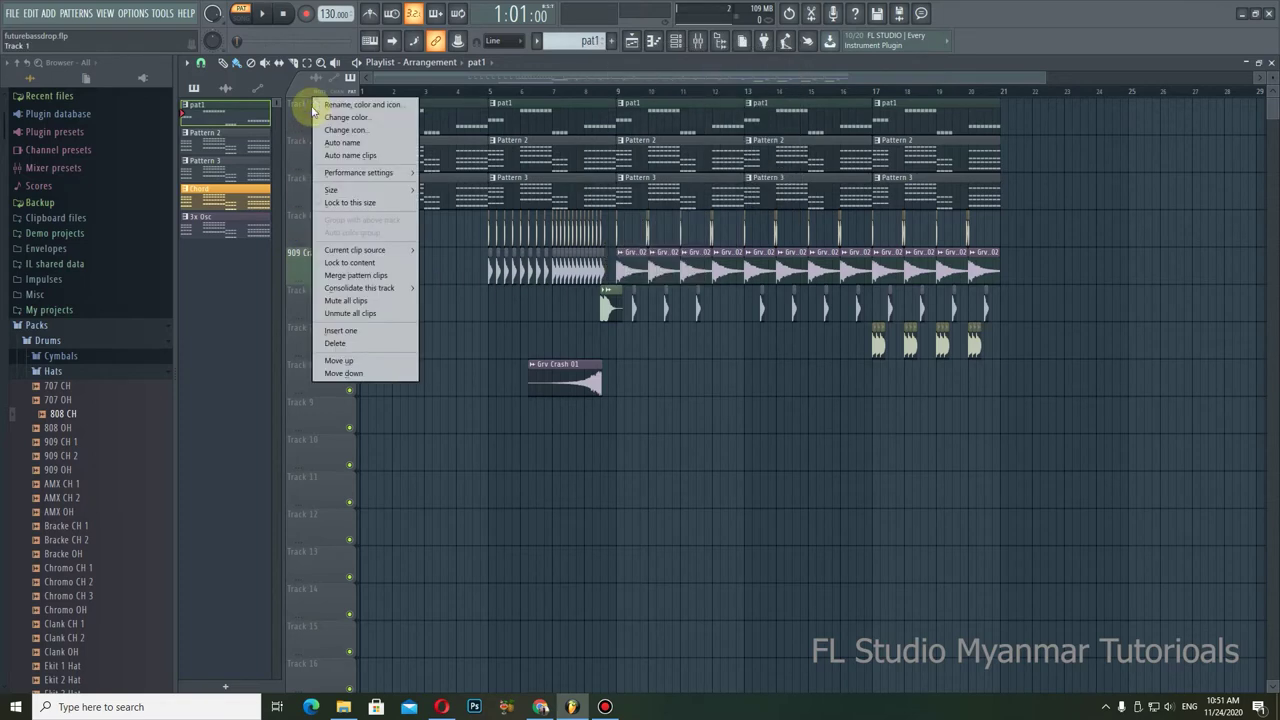
pyautogui.click(214, 308)
pyautogui.rightClick(307, 106)
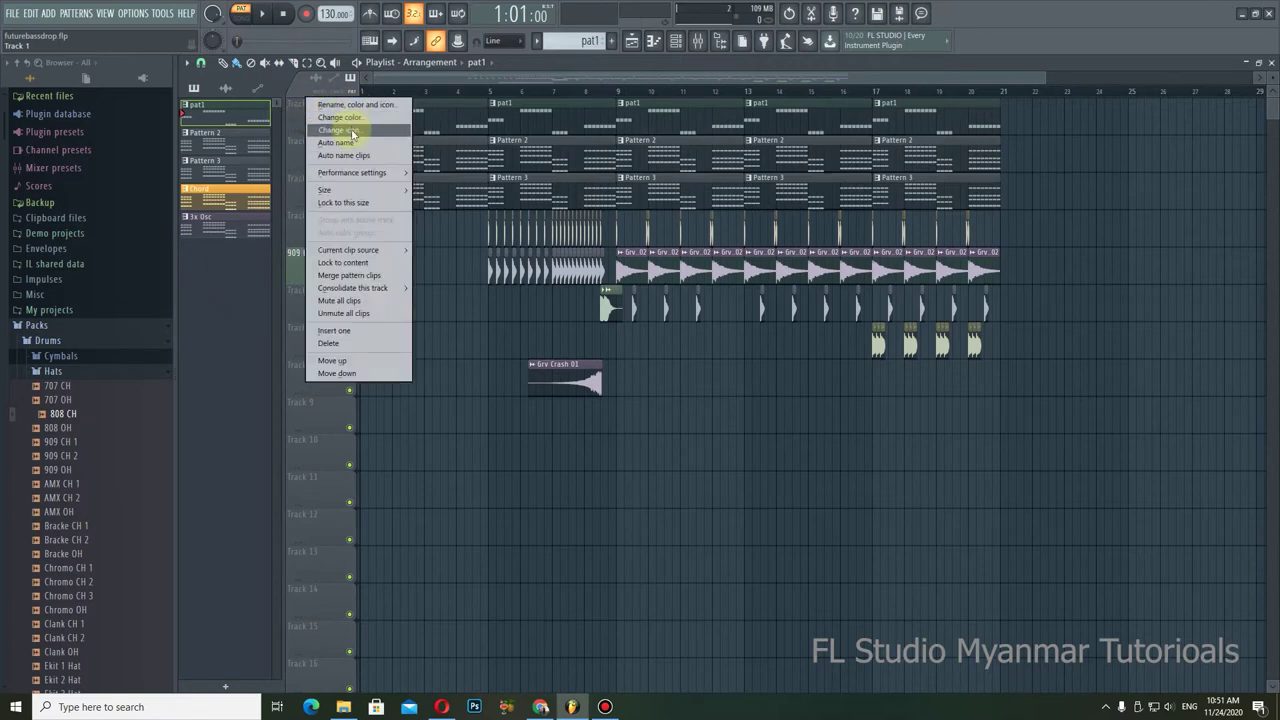
pyautogui.click(341, 117)
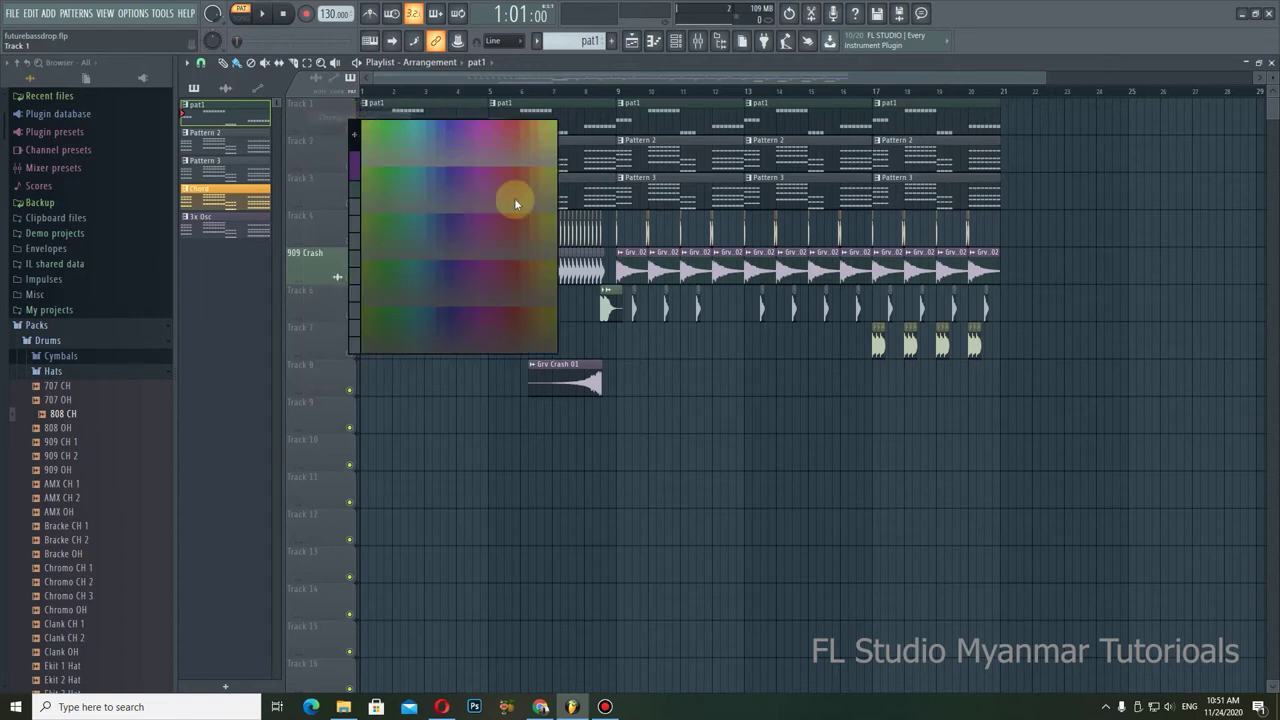
pyautogui.click(387, 128)
pyautogui.rightClick(322, 101)
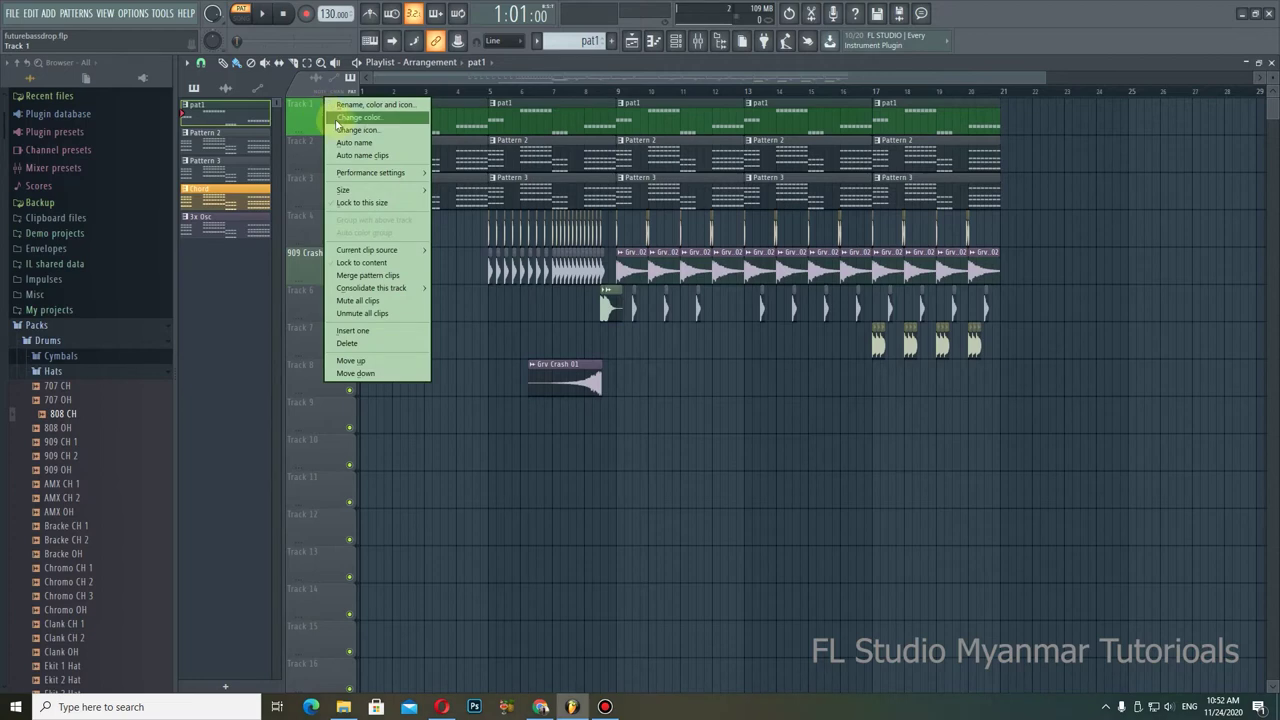
pyautogui.click(356, 131)
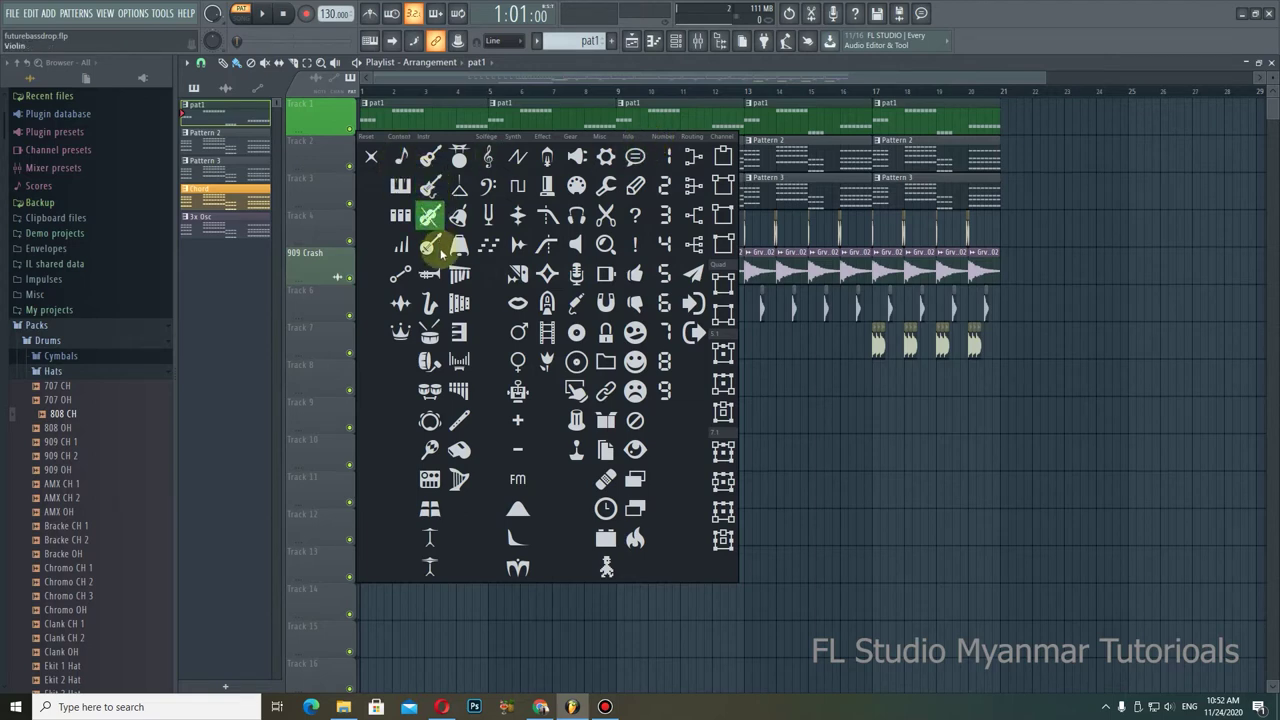
pyautogui.click(433, 186)
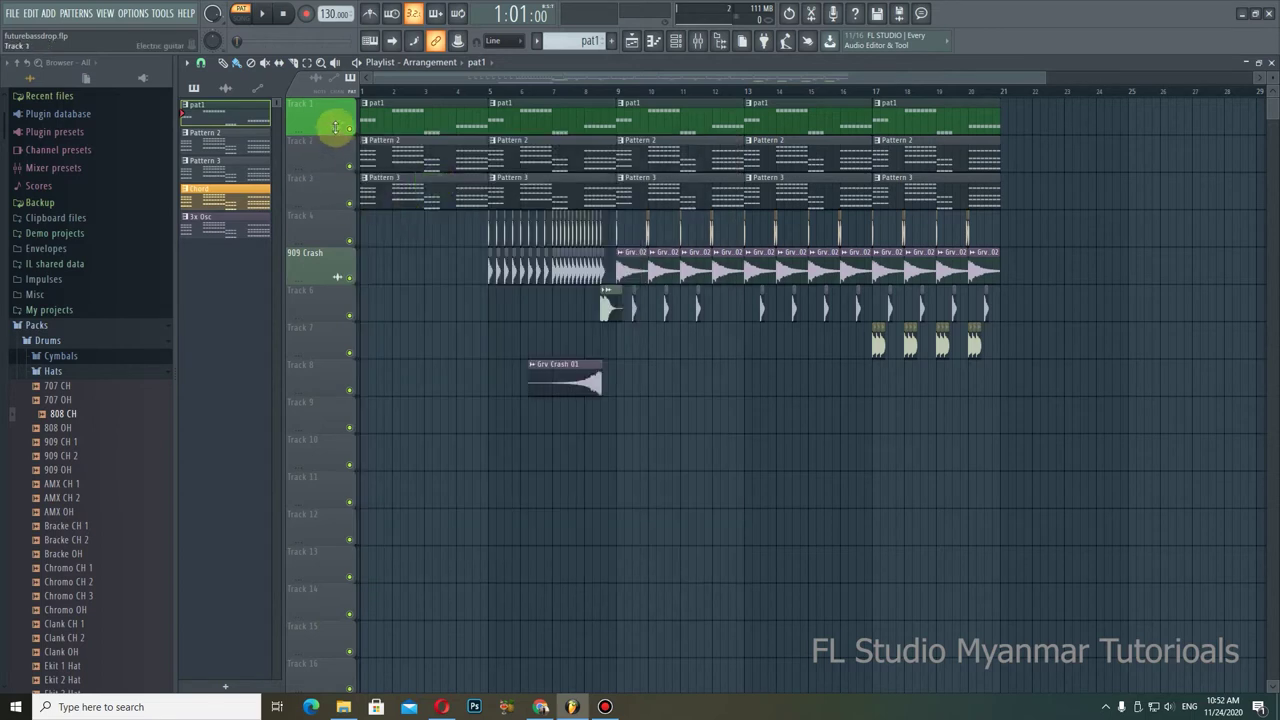
# Step: Make Track 2 red with a saxophone icon
pyautogui.rightClick(305, 135)
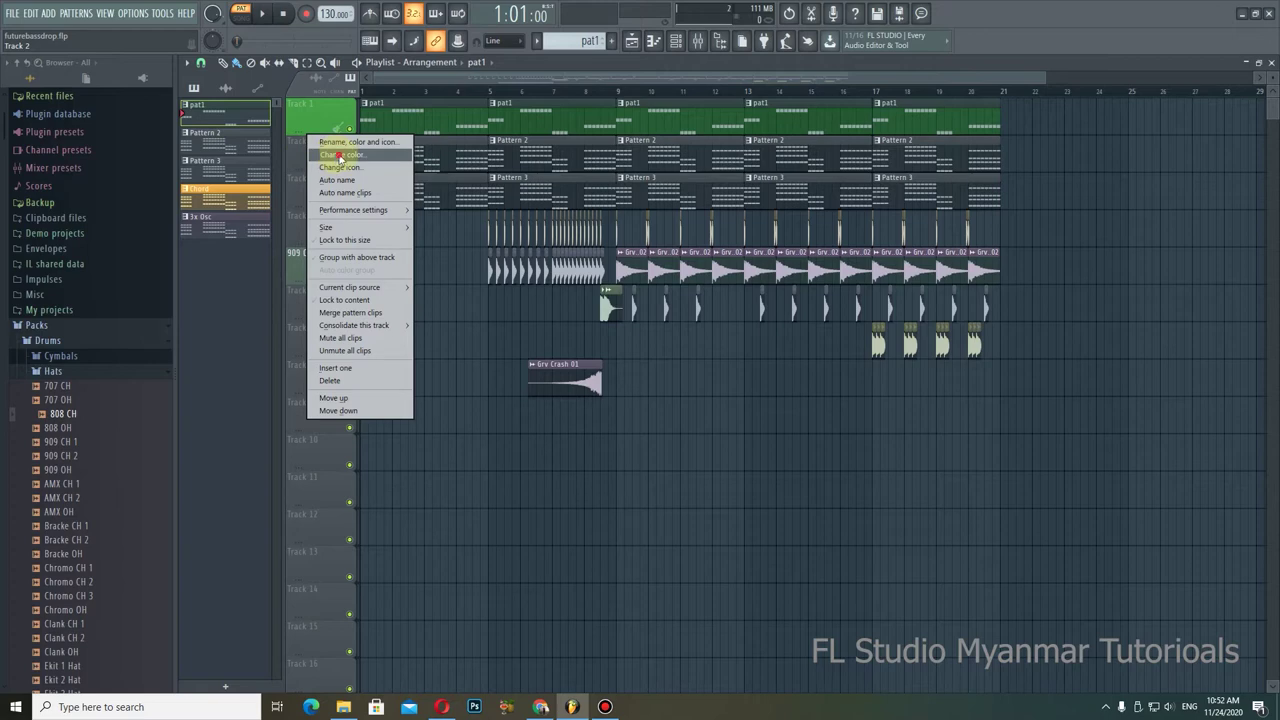
pyautogui.click(340, 156)
pyautogui.click(503, 158)
pyautogui.rightClick(325, 153)
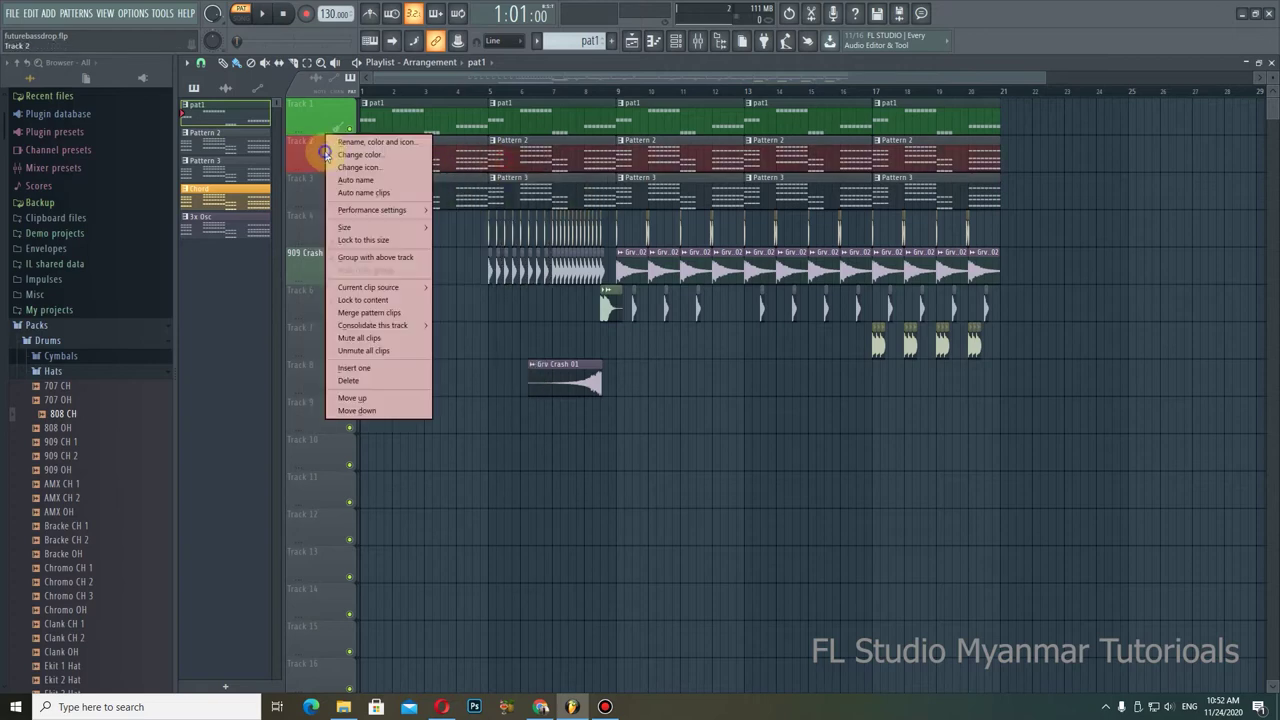
pyautogui.click(360, 167)
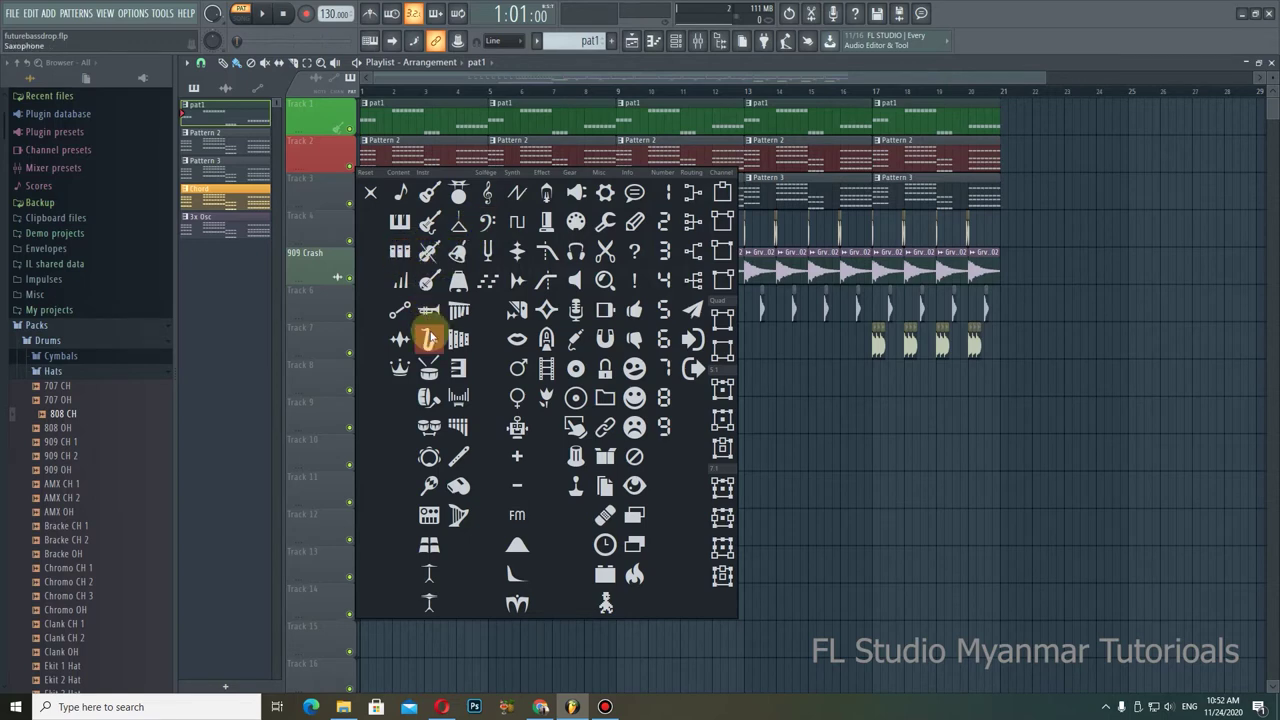
pyautogui.click(428, 336)
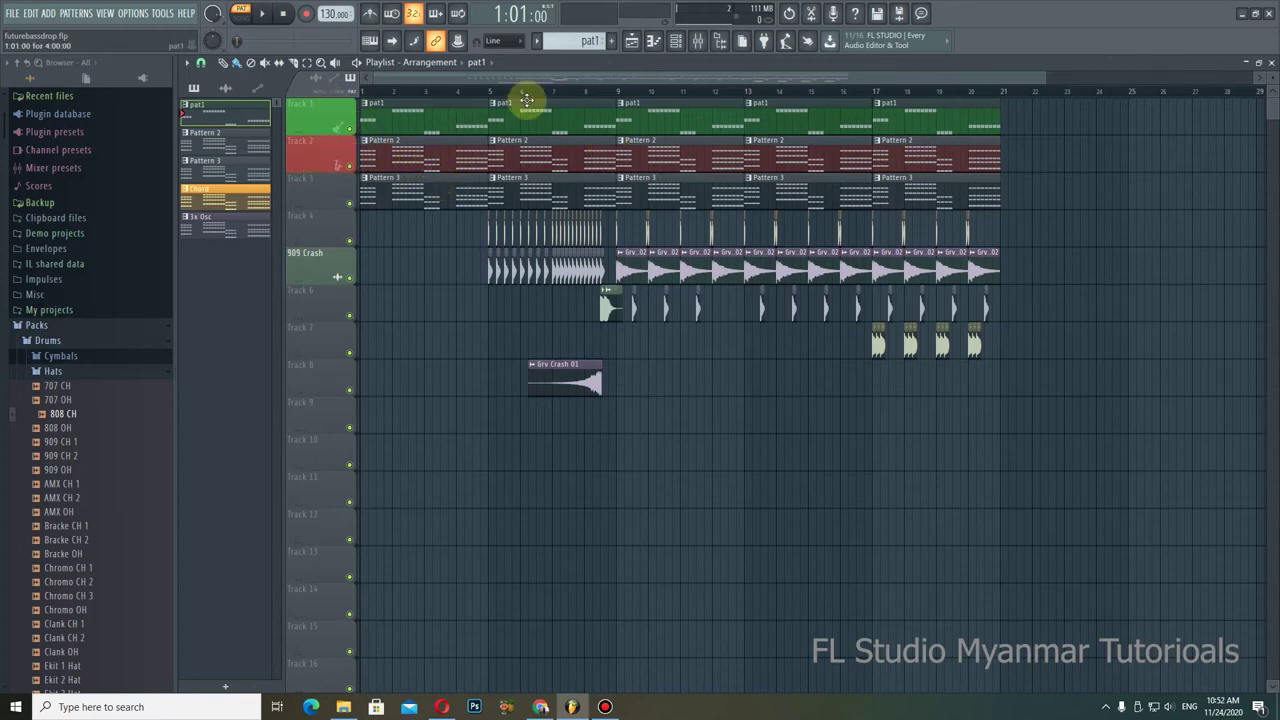
pyautogui.click(675, 40)
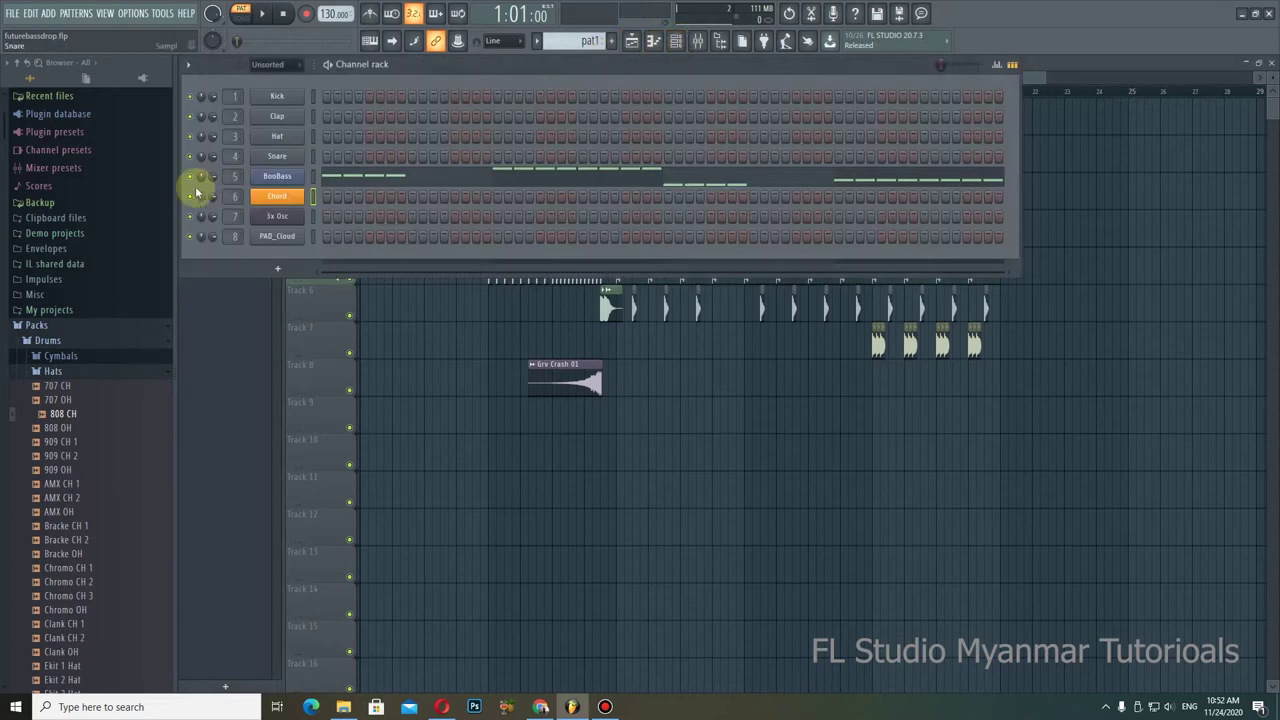
# Step: Make the BooBass channel blue with an electric guitar icon
pyautogui.rightClick(280, 177)
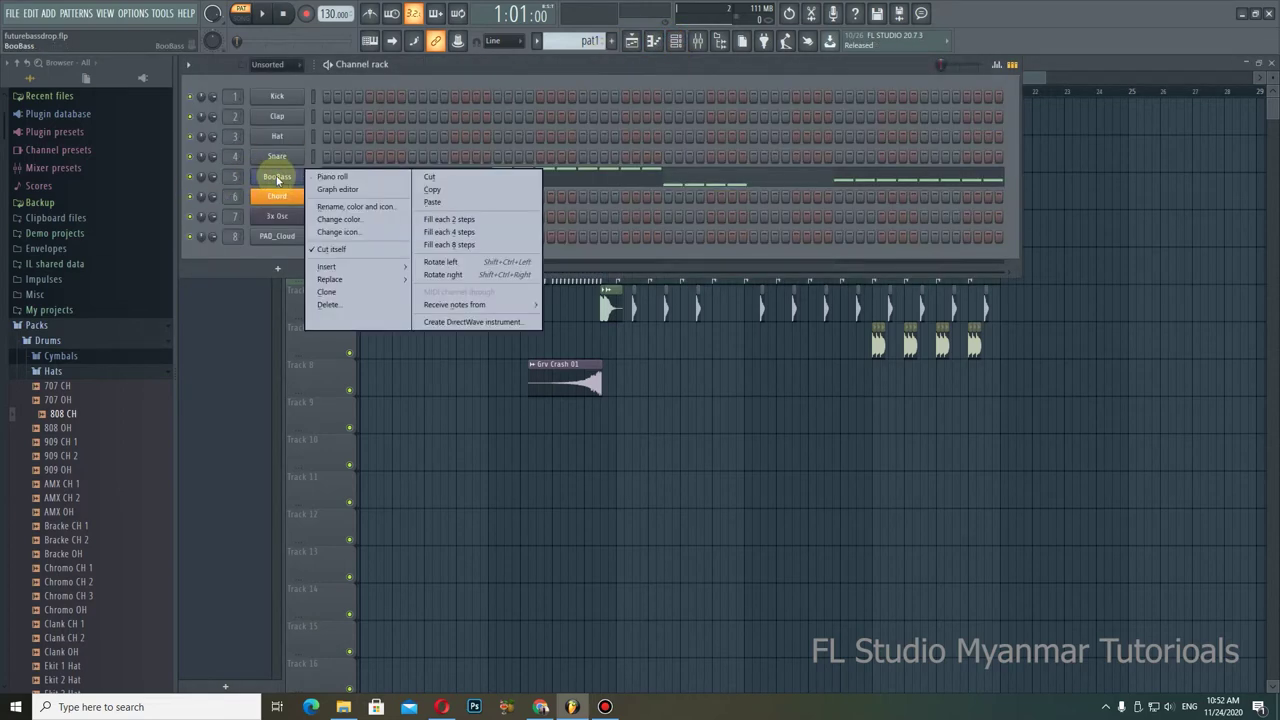
pyautogui.click(352, 219)
pyautogui.click(454, 224)
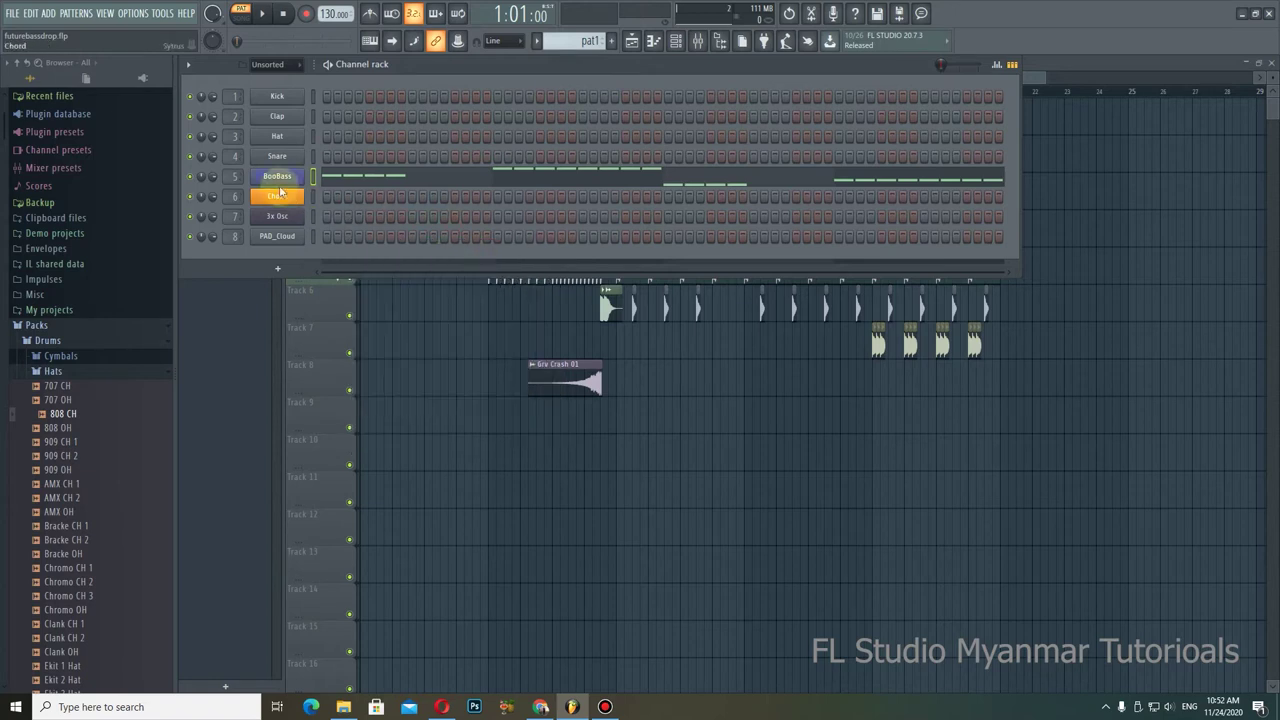
pyautogui.rightClick(280, 176)
pyautogui.click(340, 232)
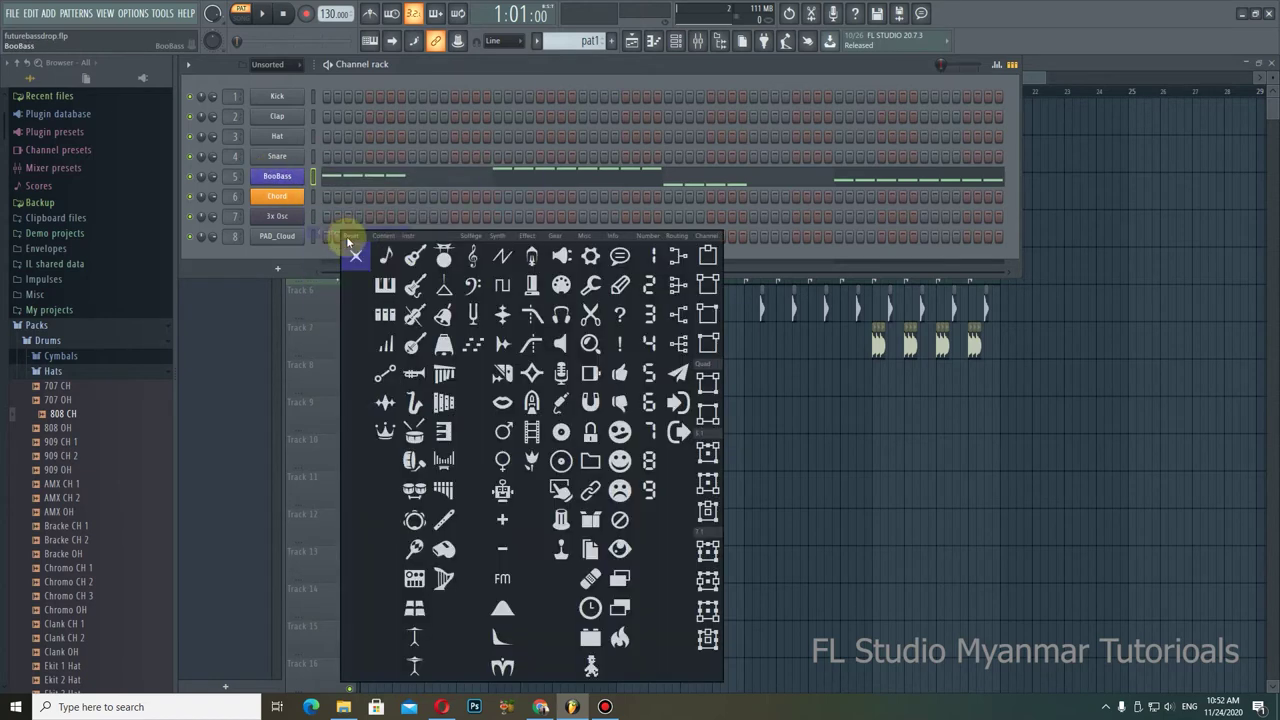
pyautogui.click(415, 288)
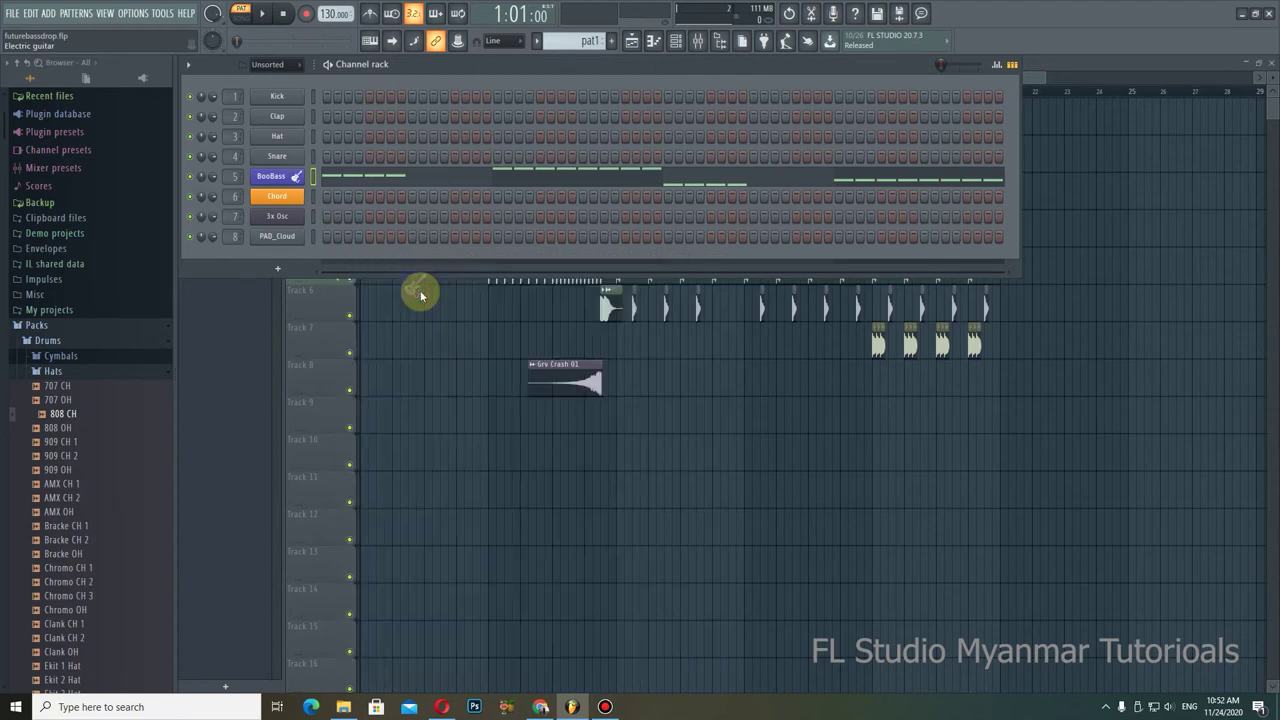
# Step: Give the Chord channel a keyboard icon
pyautogui.rightClick(281, 196)
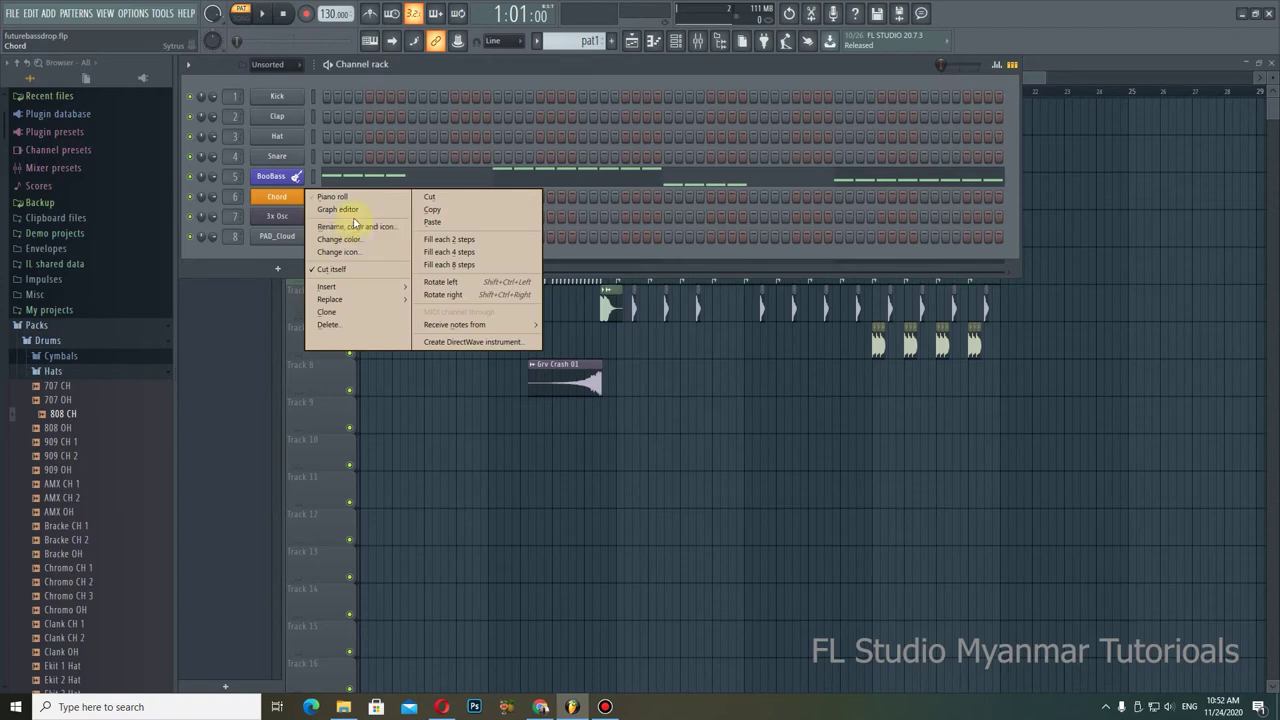
pyautogui.click(353, 254)
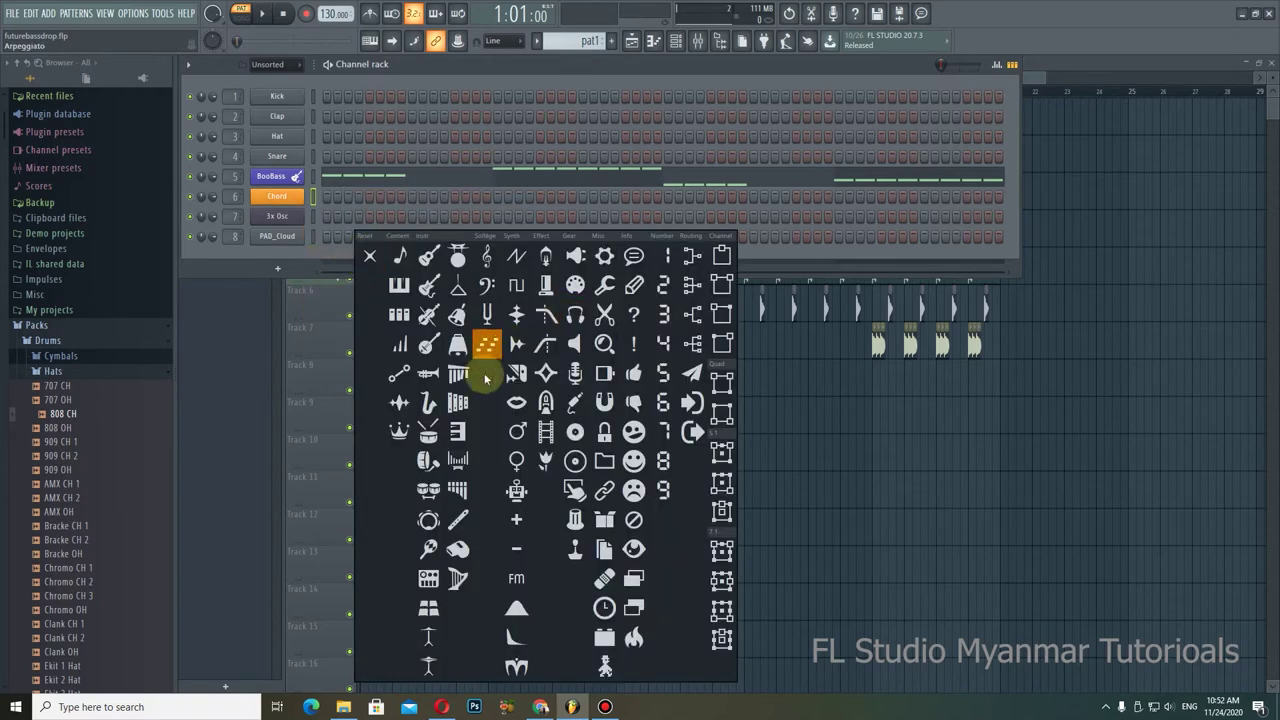
pyautogui.click(403, 290)
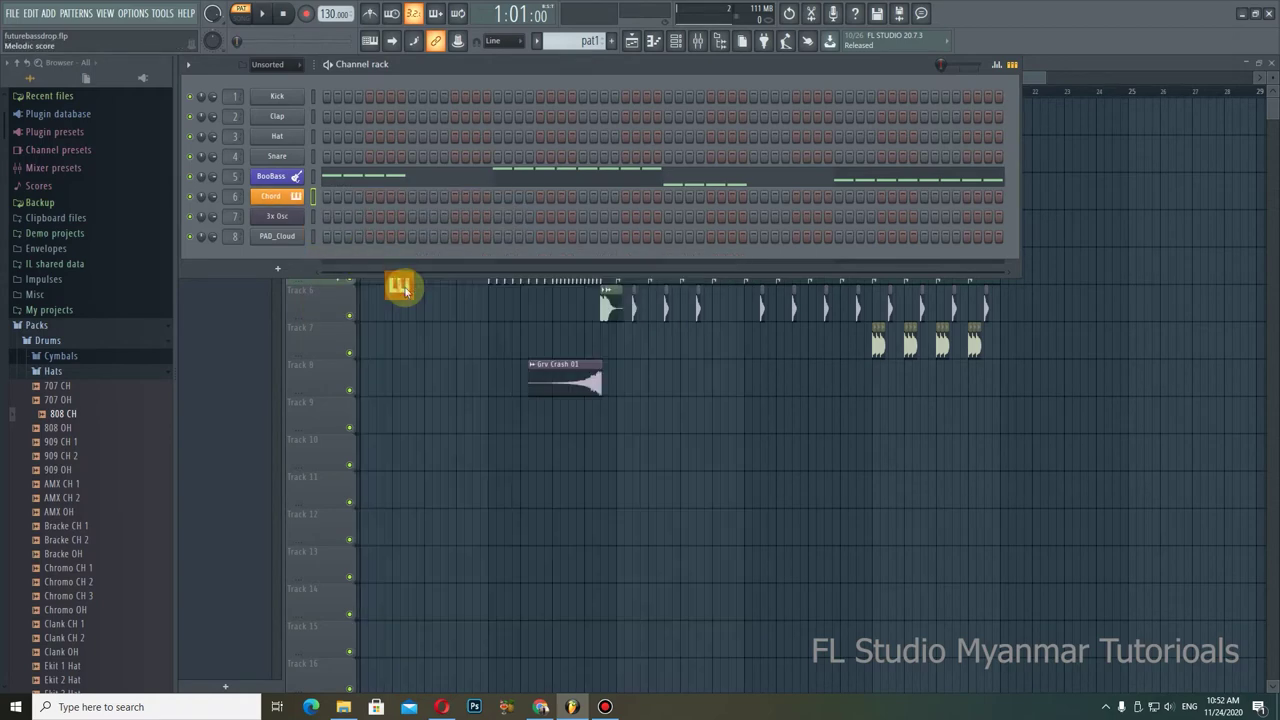
# Step: Make the 3x Osc channel green with a glockenspiel icon
pyautogui.rightClick(300, 212)
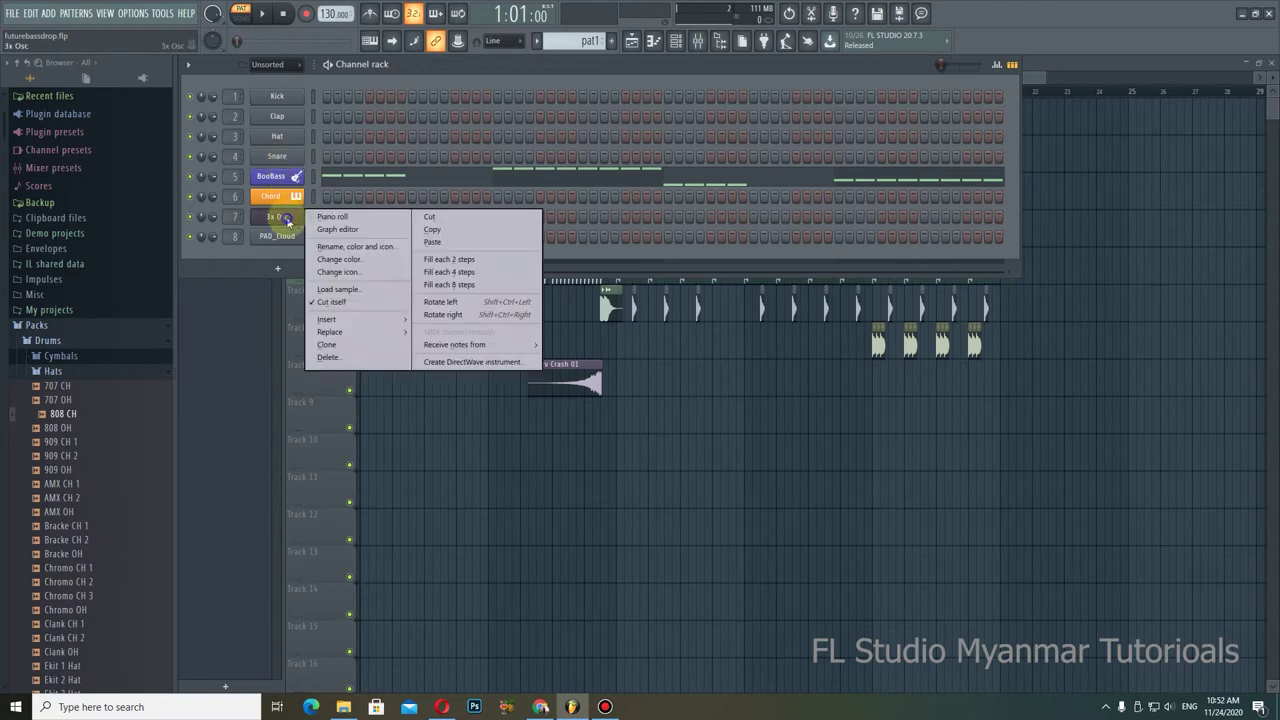
pyautogui.click(340, 259)
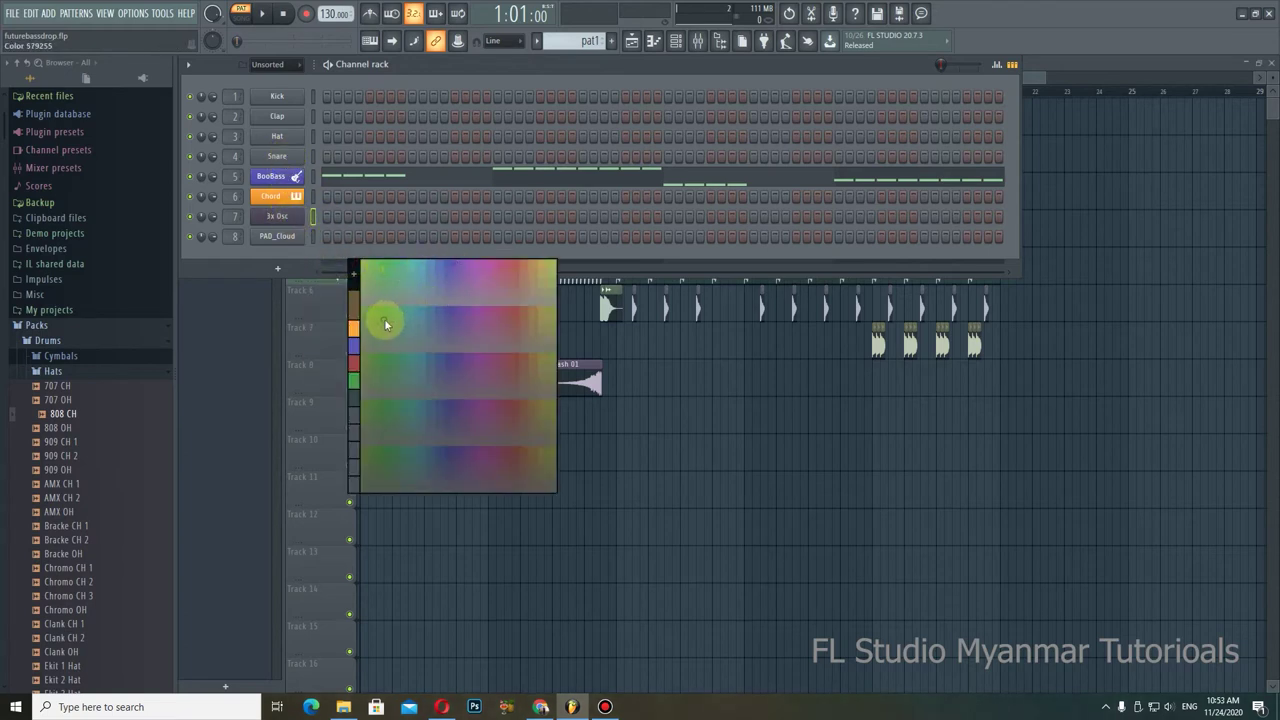
pyautogui.click(380, 322)
pyautogui.rightClick(291, 219)
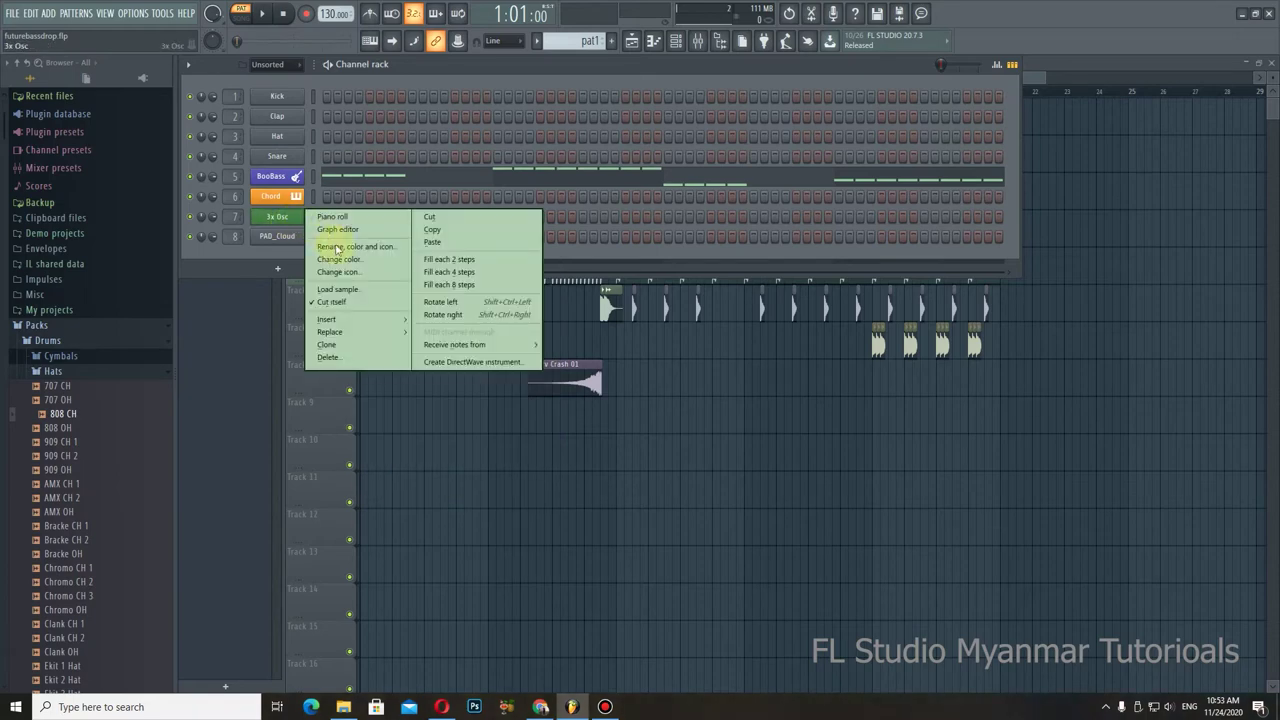
pyautogui.click(355, 273)
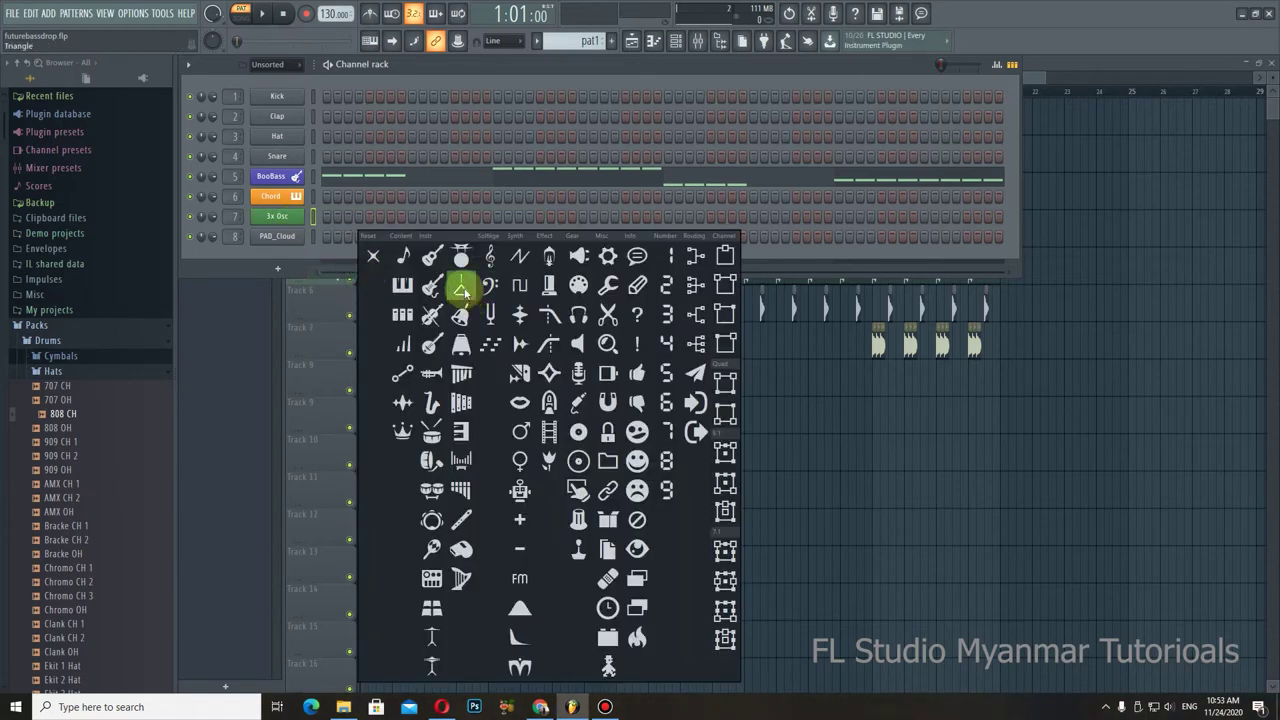
pyautogui.click(460, 402)
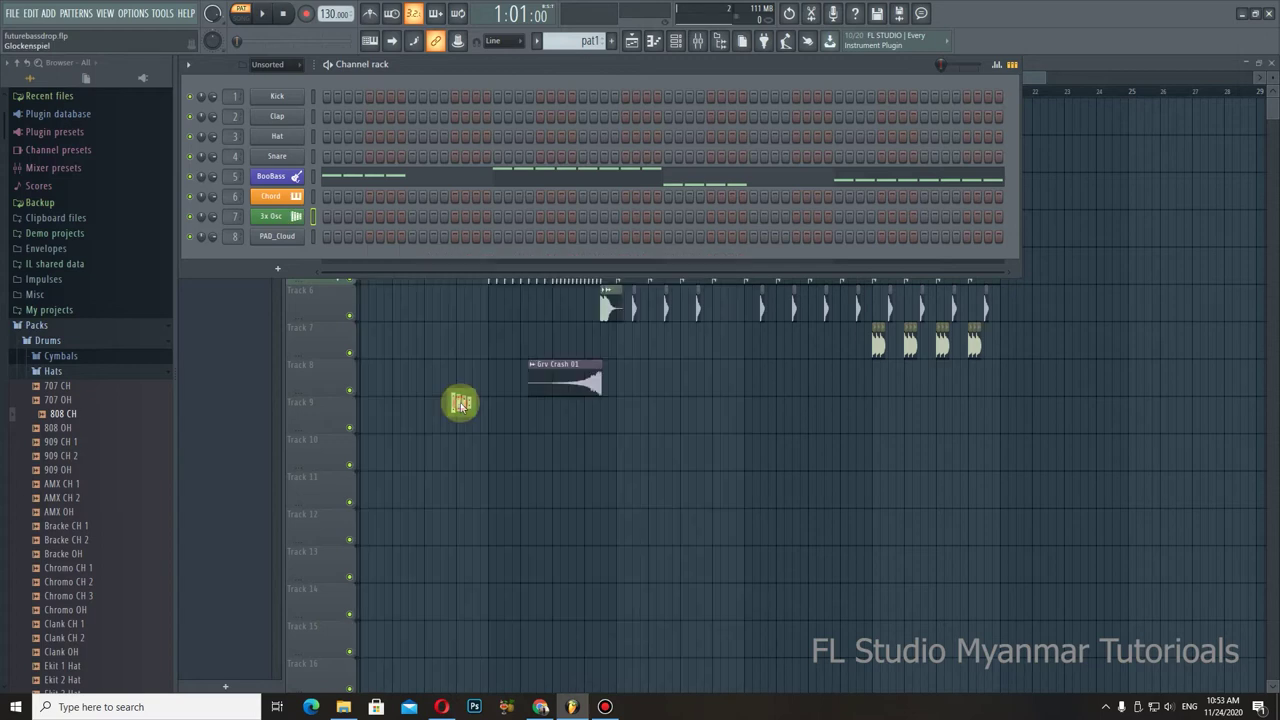
# Step: Rename mixer insert 10 to test and give it a kick drum icon
pyautogui.click(700, 45)
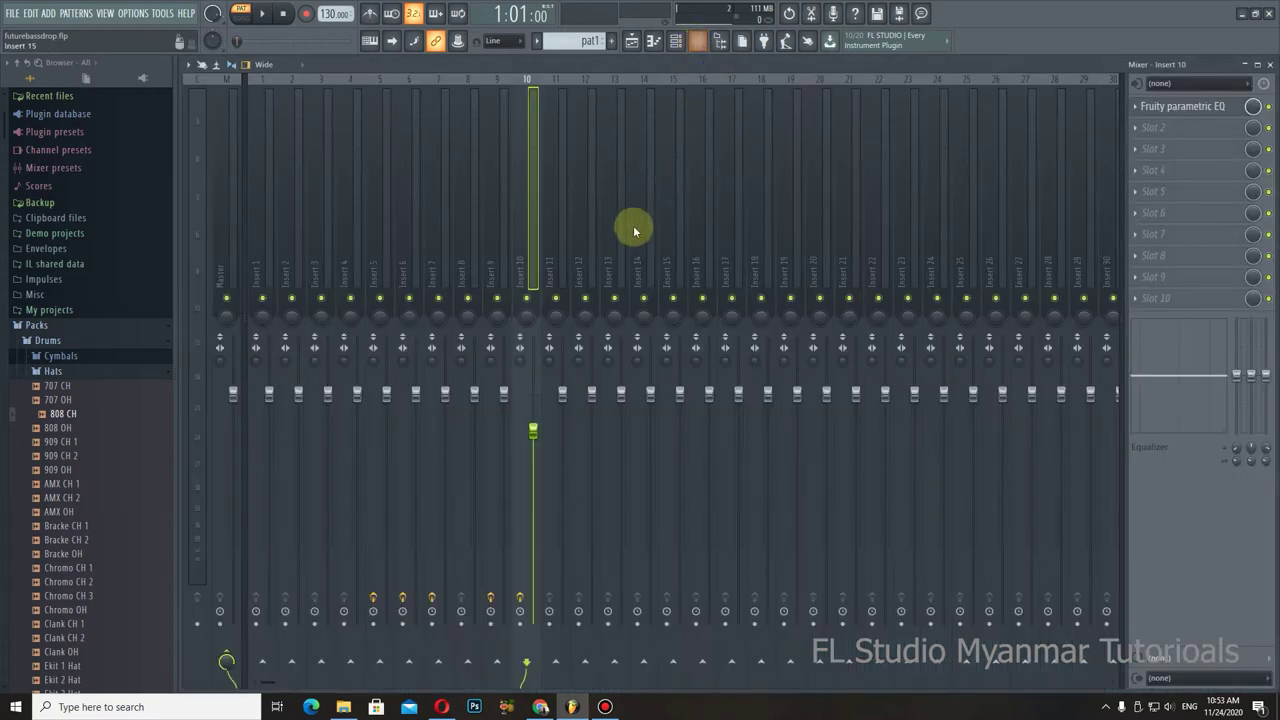
pyautogui.rightClick(527, 257)
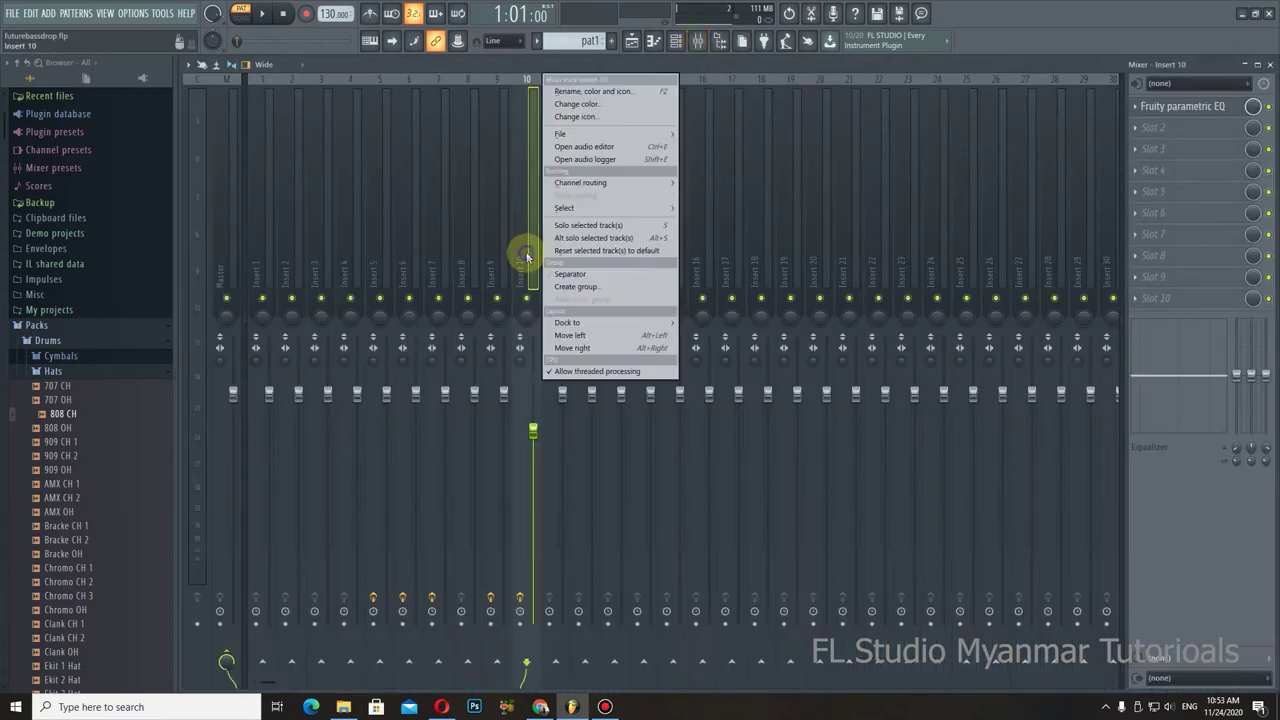
pyautogui.click(613, 93)
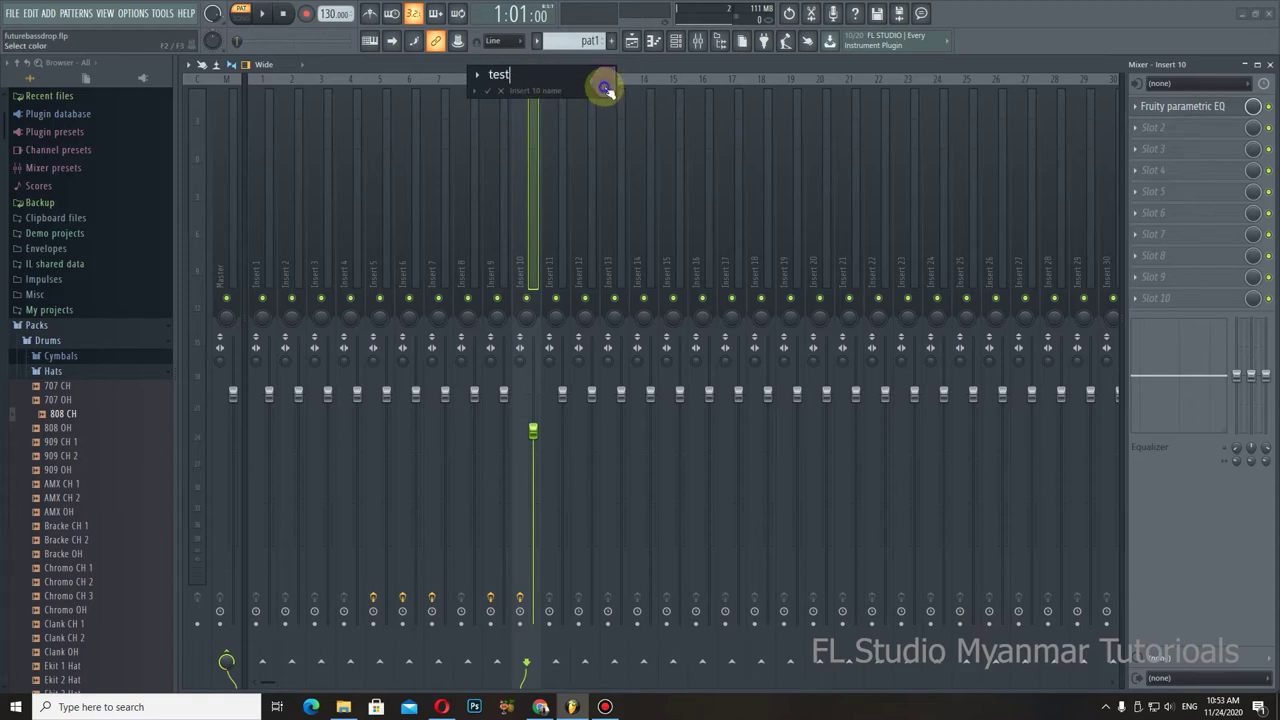
pyautogui.click(476, 74)
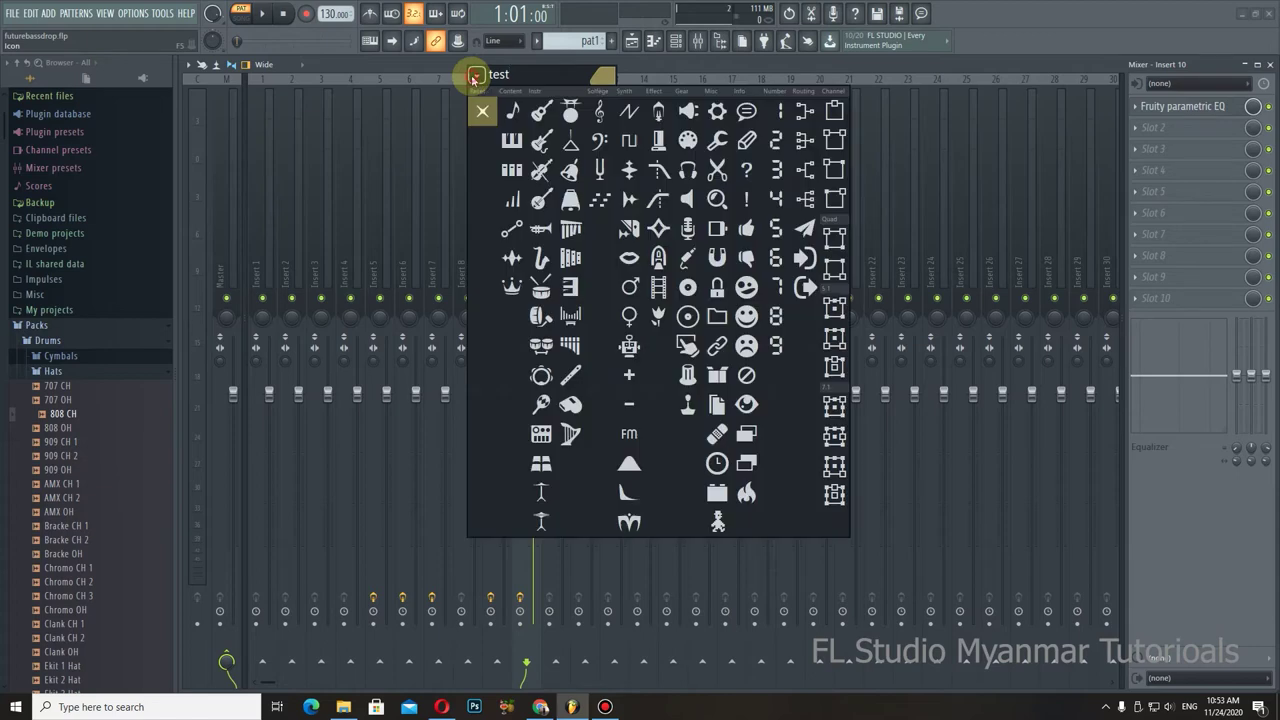
pyautogui.click(543, 316)
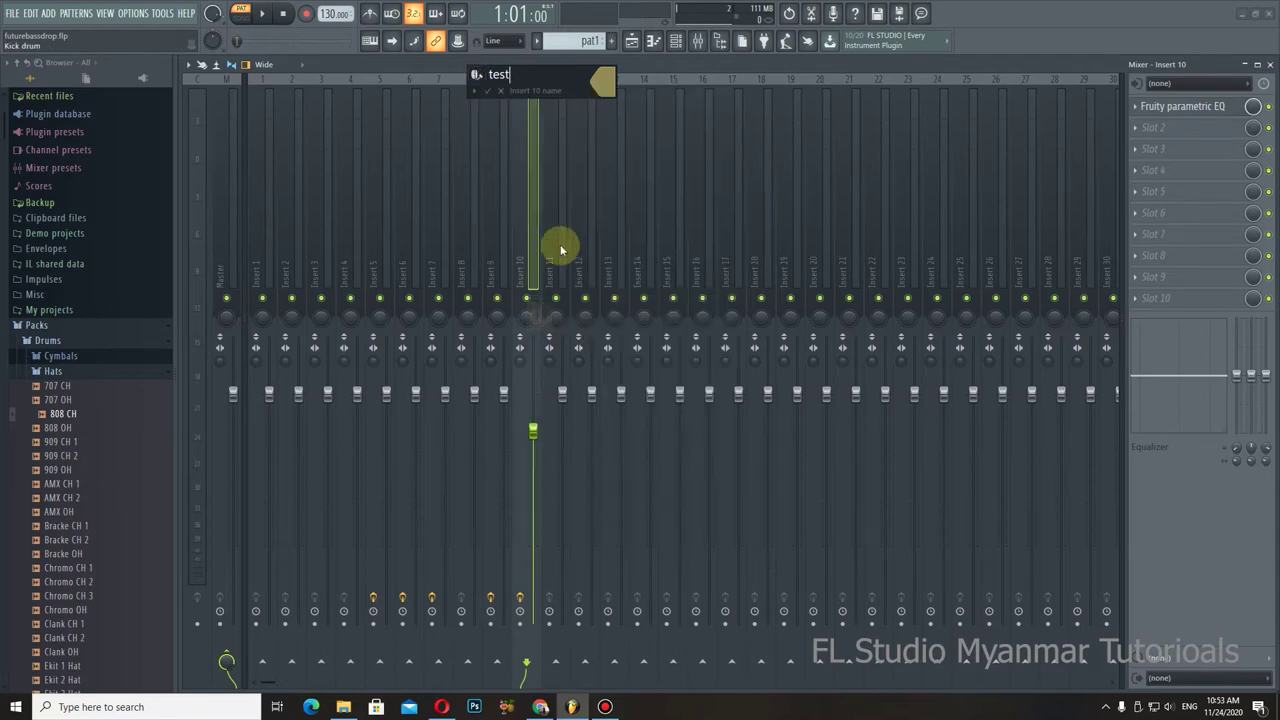
pyautogui.click(491, 92)
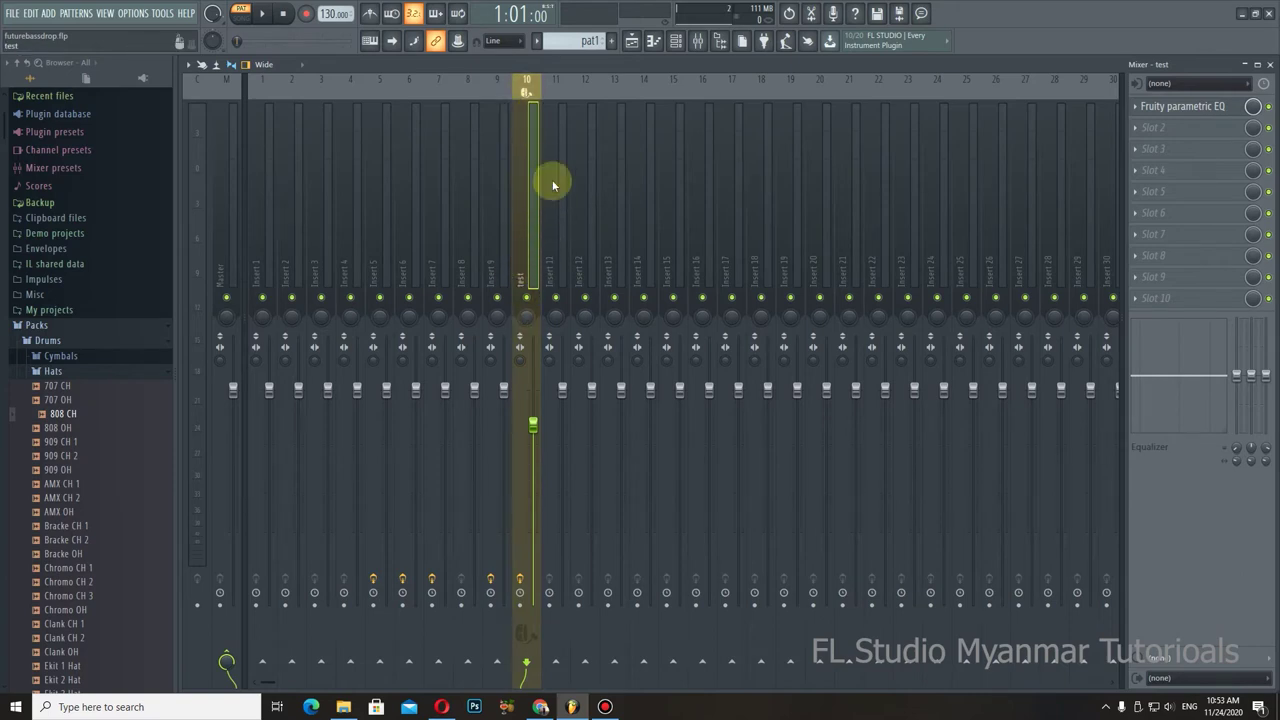
pyautogui.press('F5')
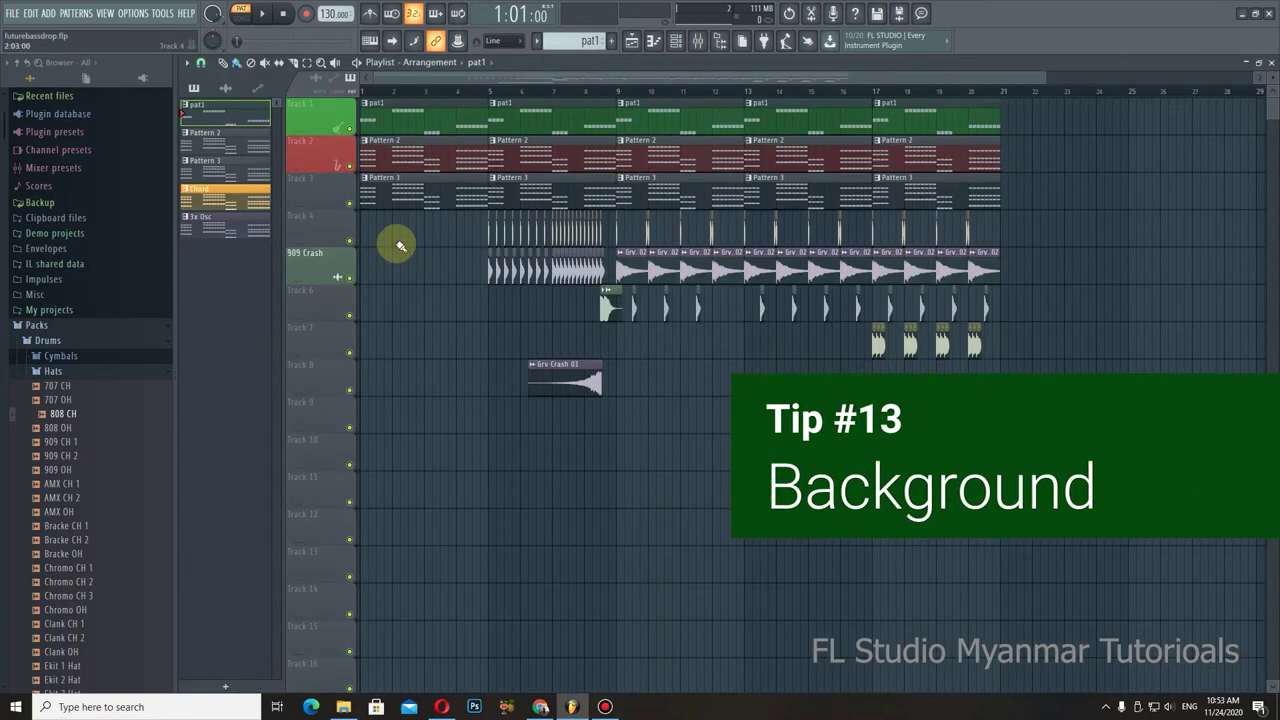
# Step: Set the playlist grid colour to dark purple
pyautogui.click(186, 62)
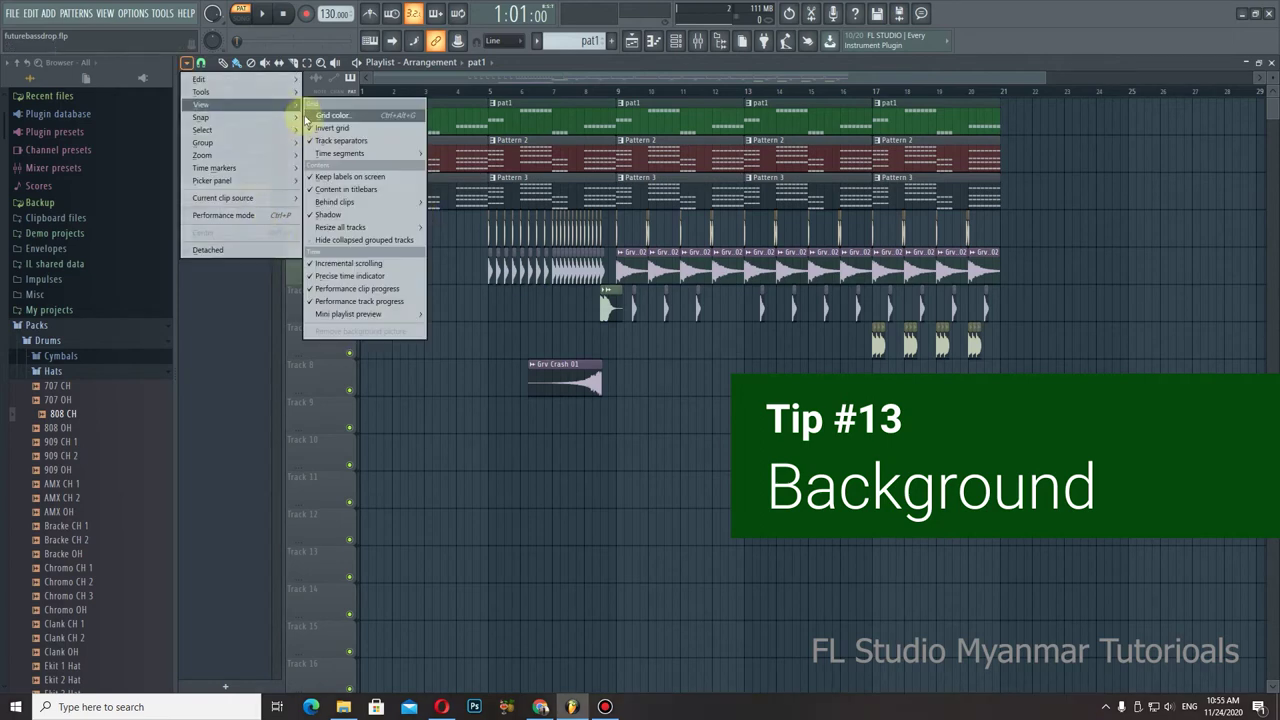
pyautogui.click(188, 62)
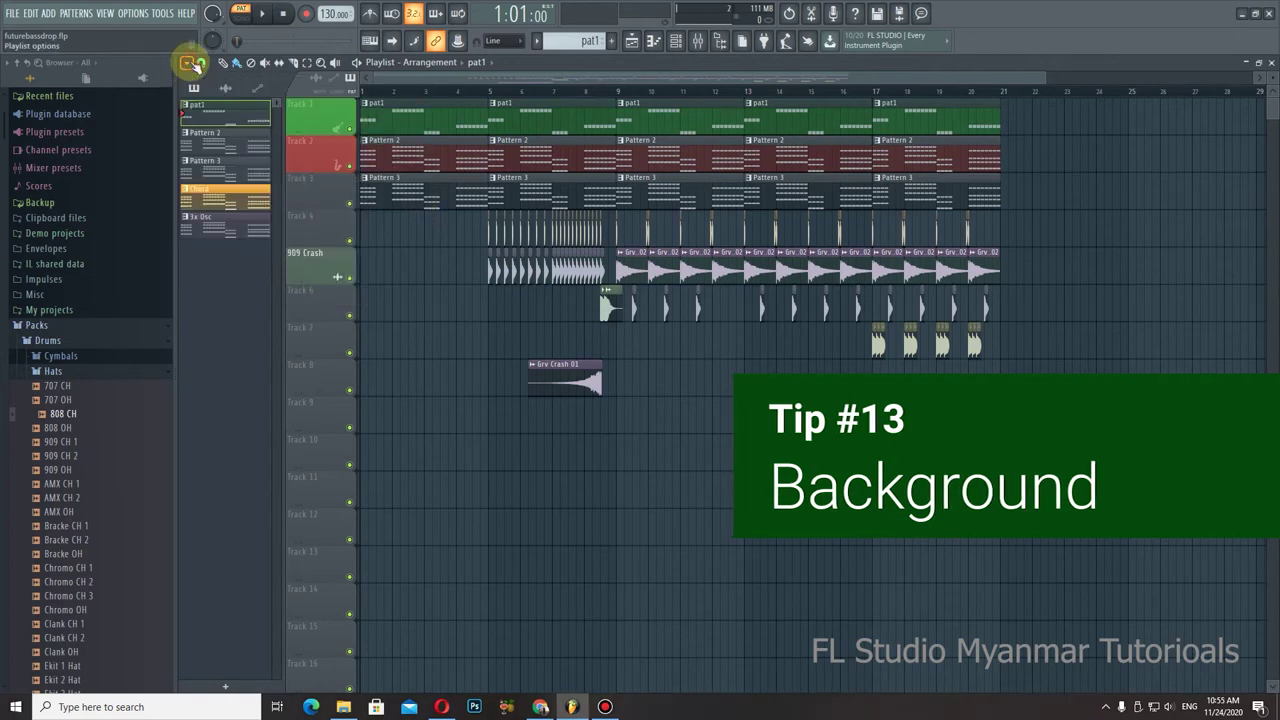
pyautogui.click(190, 63)
pyautogui.moveTo(230, 104)
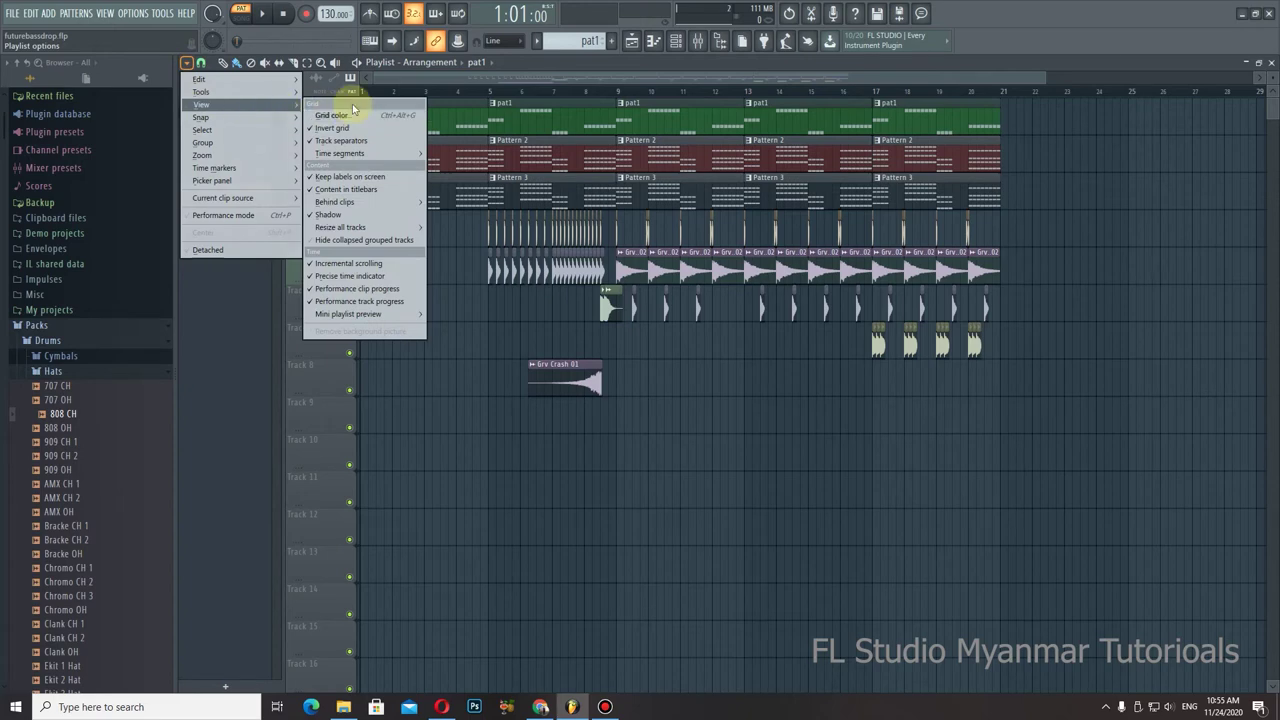
pyautogui.click(332, 115)
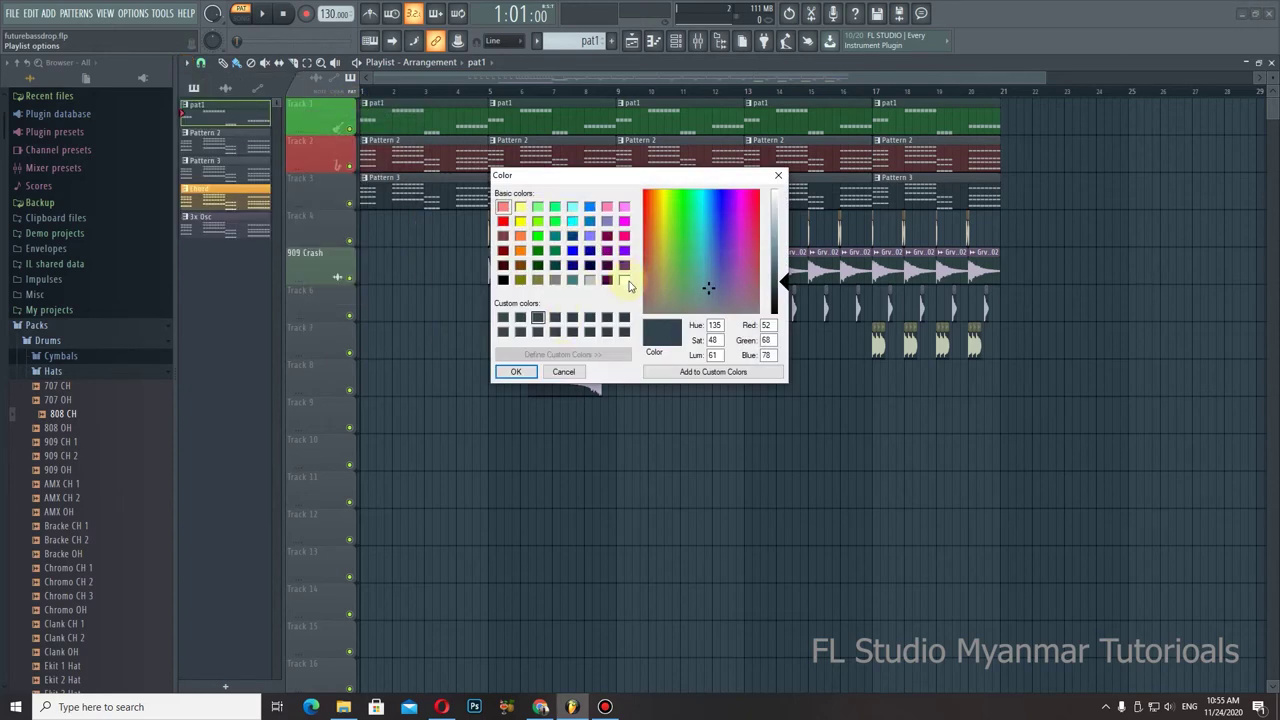
pyautogui.click(607, 280)
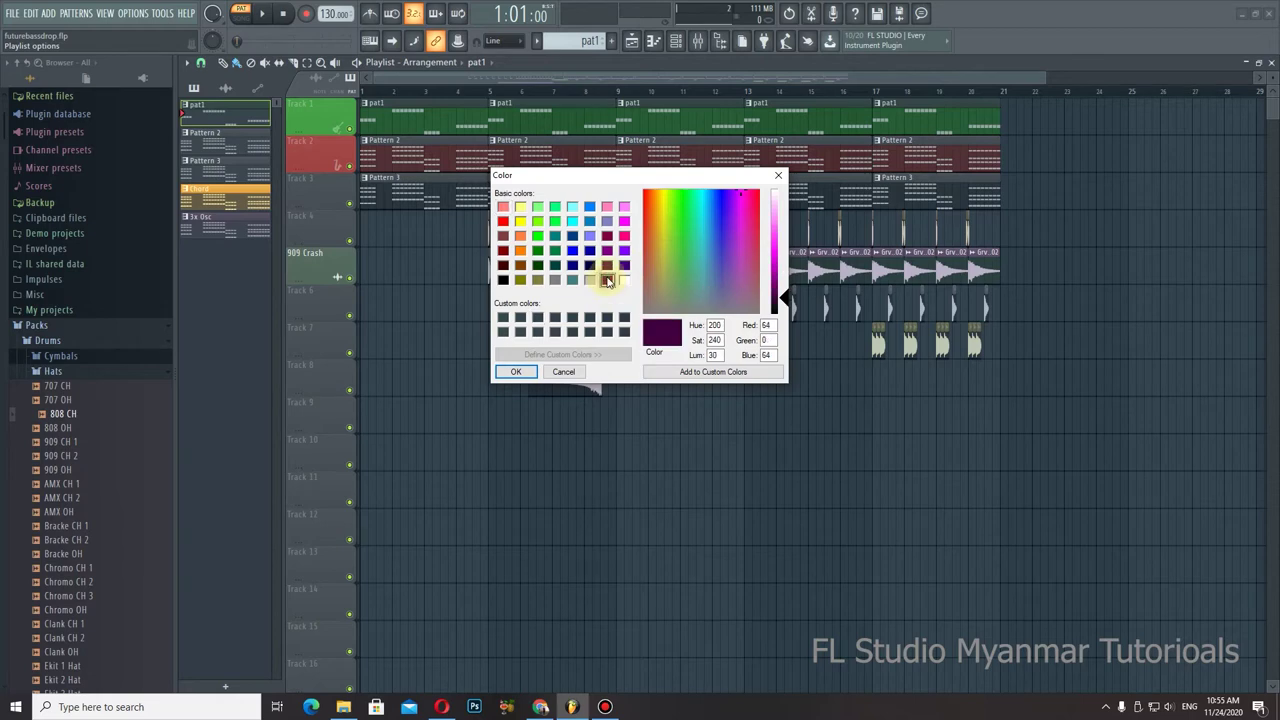
pyautogui.click(516, 372)
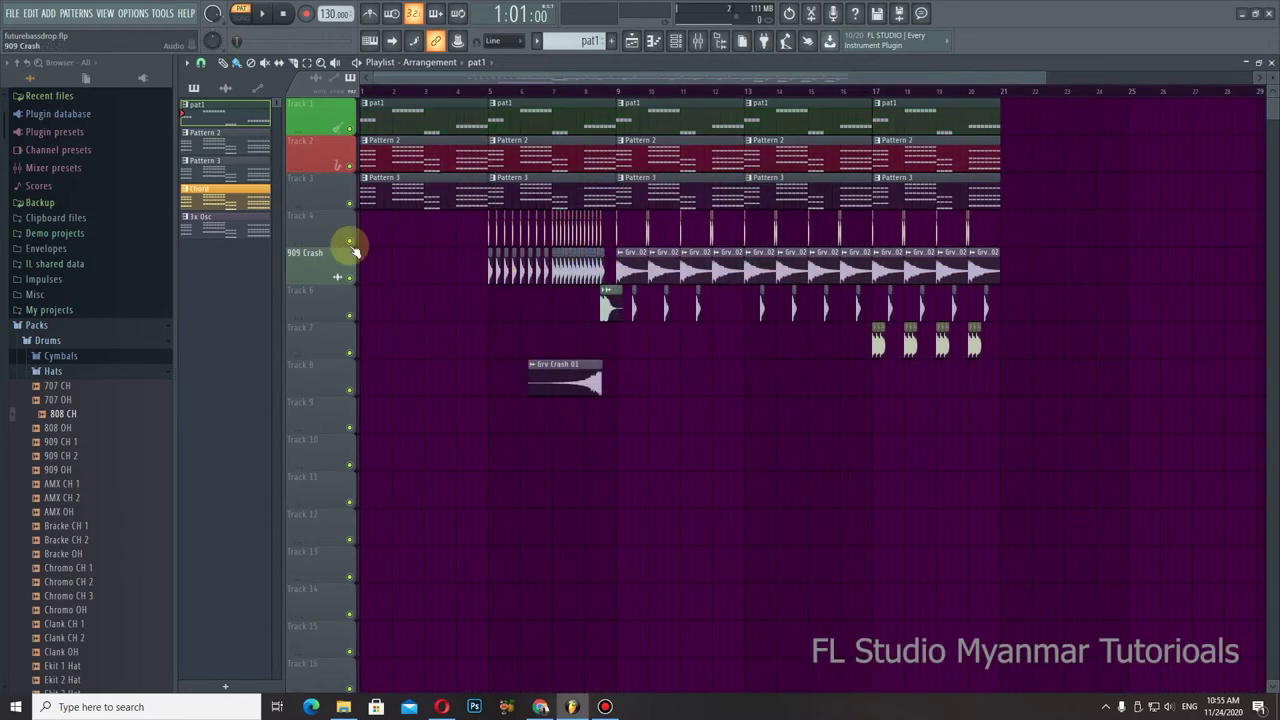
# Step: Change the grid colour to the saved dark teal-grey swatch (RGB 51, 75, 77)
pyautogui.click(186, 63)
pyautogui.moveTo(206, 105)
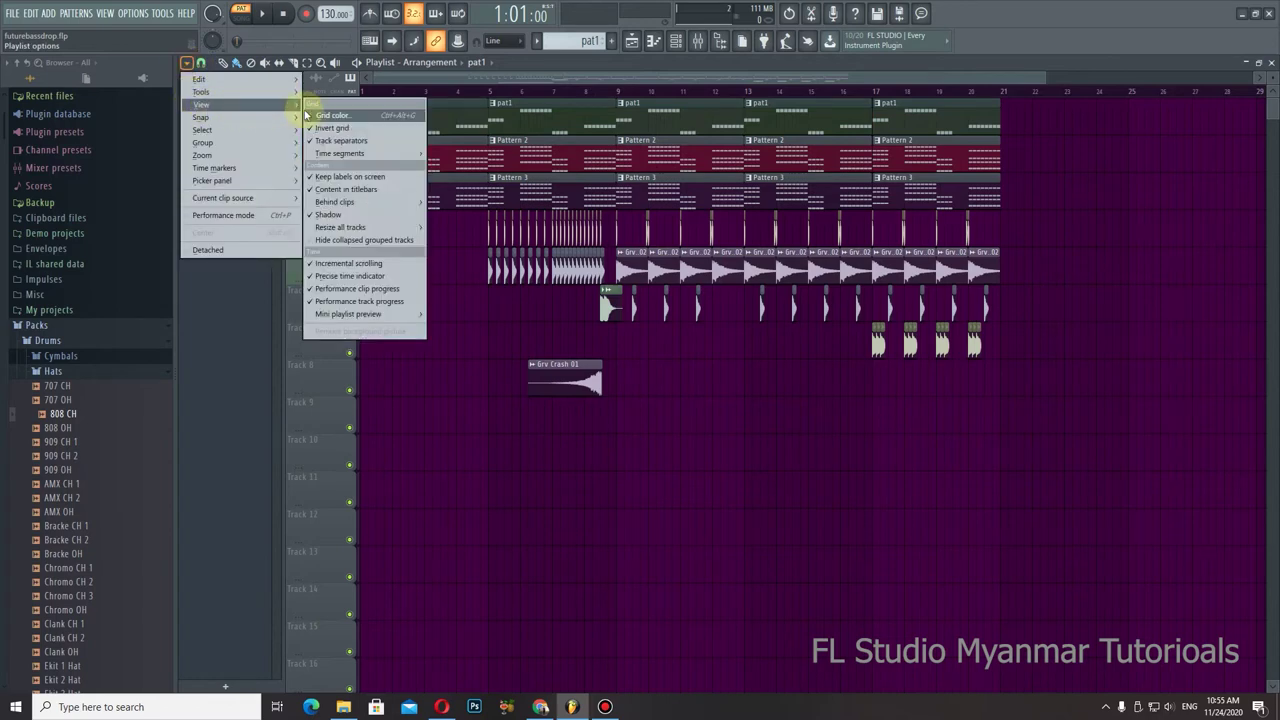
pyautogui.click(331, 122)
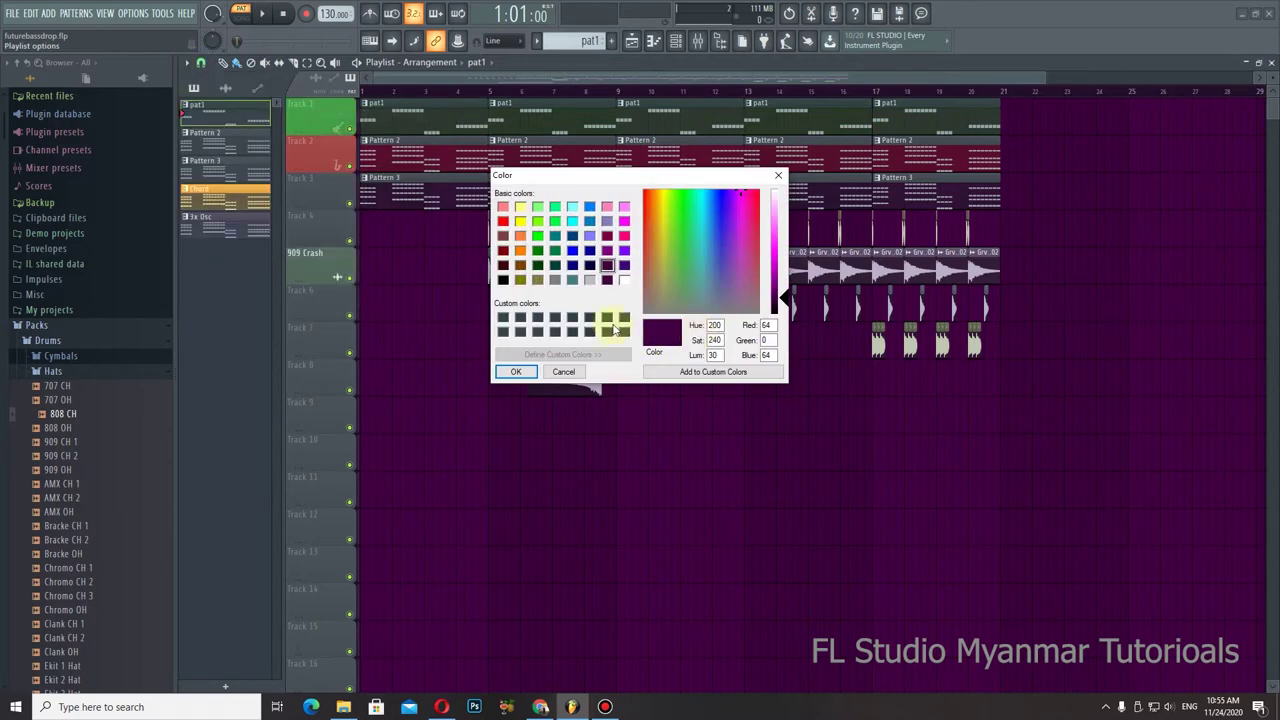
pyautogui.click(504, 319)
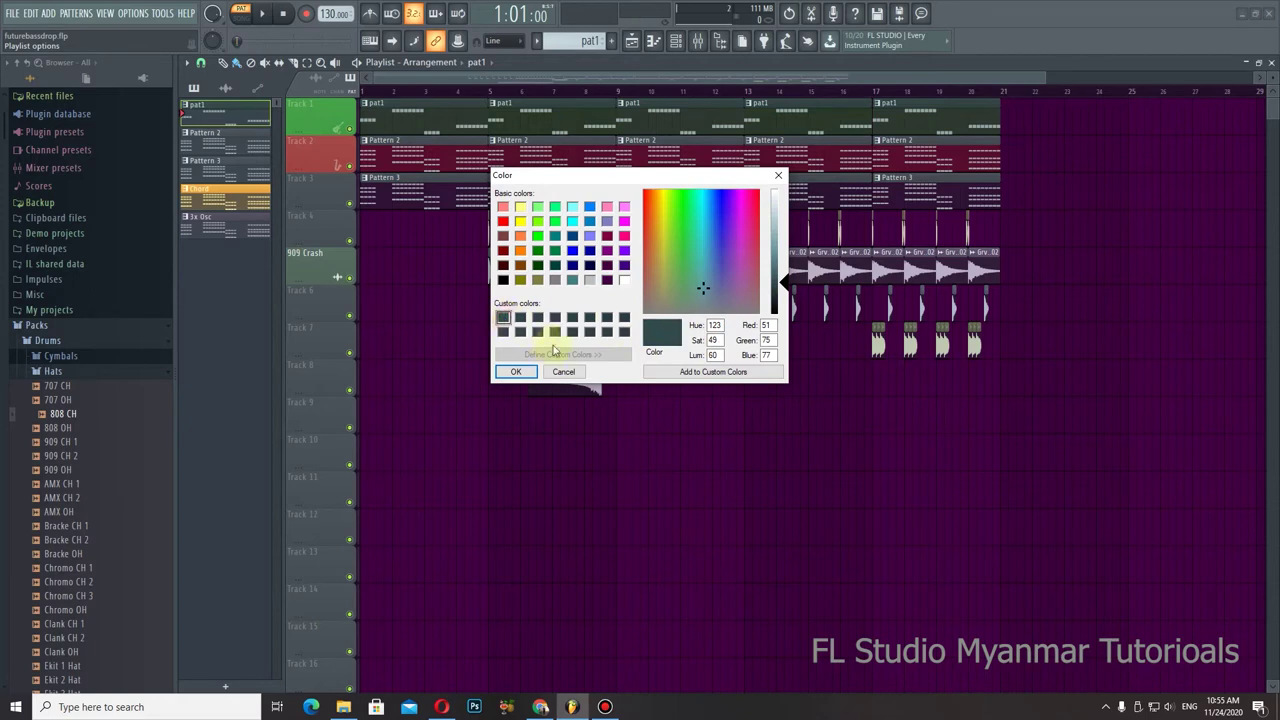
pyautogui.click(516, 372)
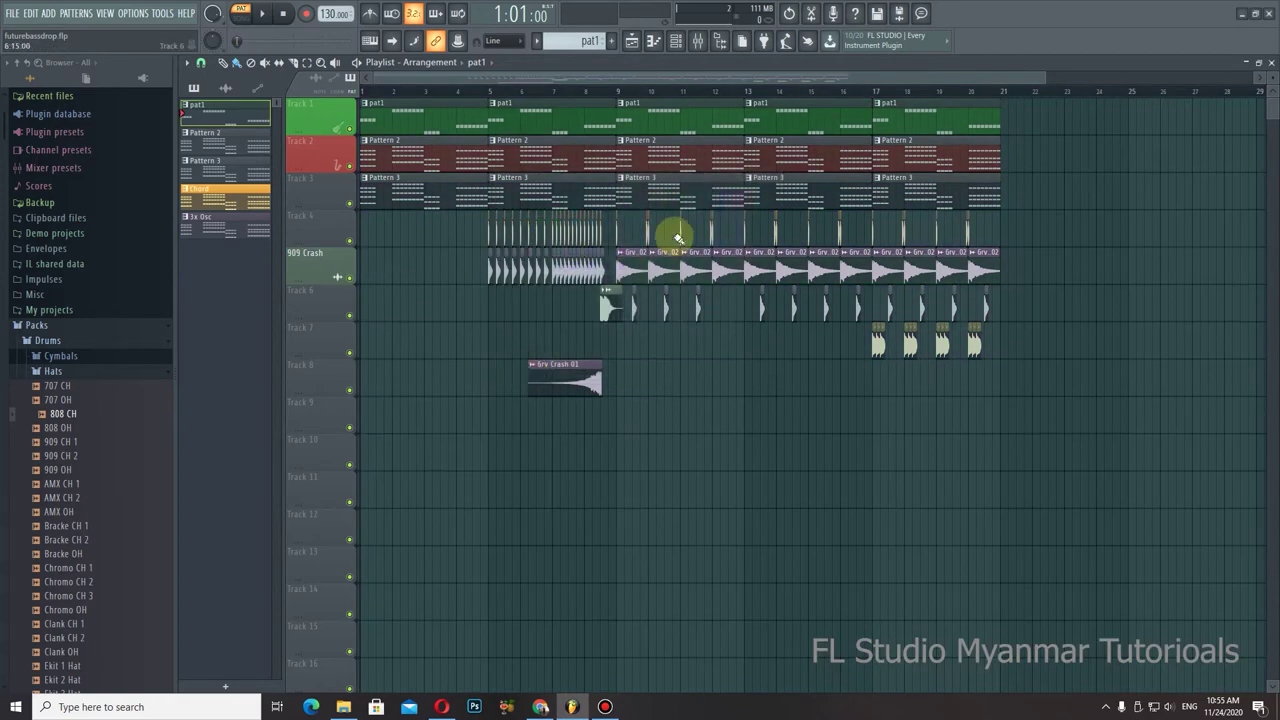
# Step: Set the playlist grid colour to dark navy
pyautogui.click(186, 62)
pyautogui.moveTo(211, 108)
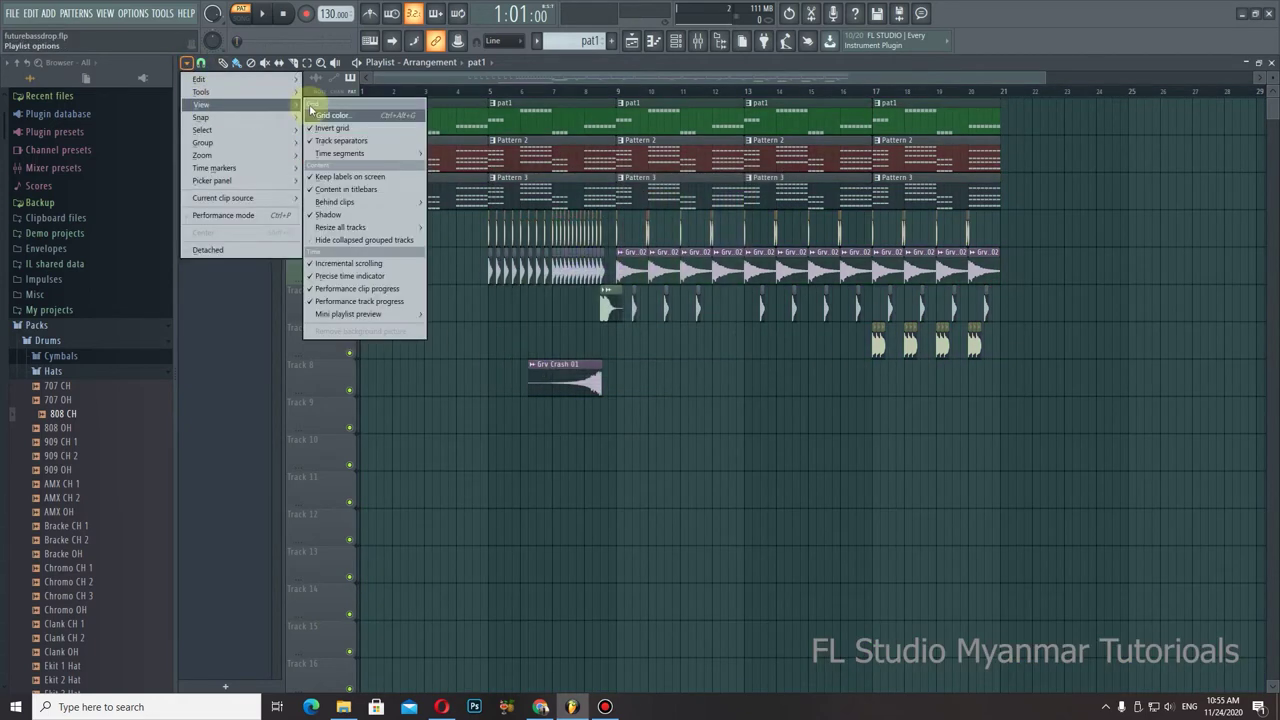
pyautogui.click(333, 128)
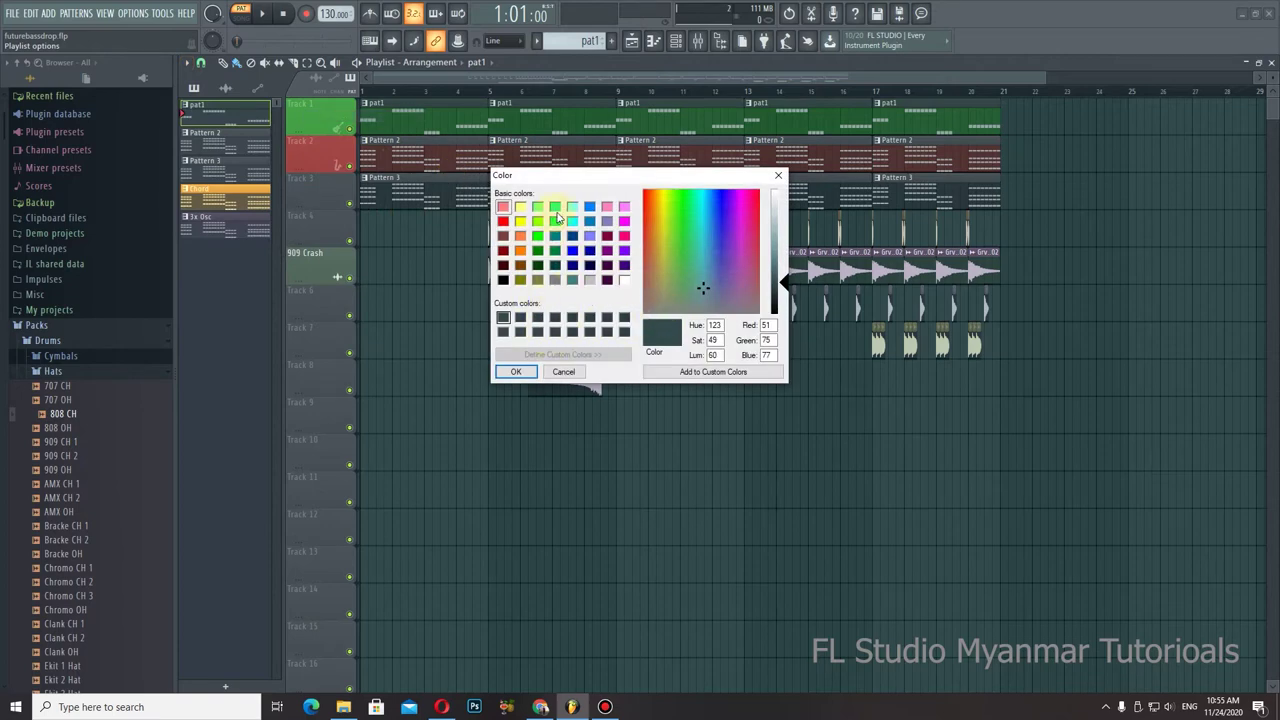
pyautogui.click(589, 267)
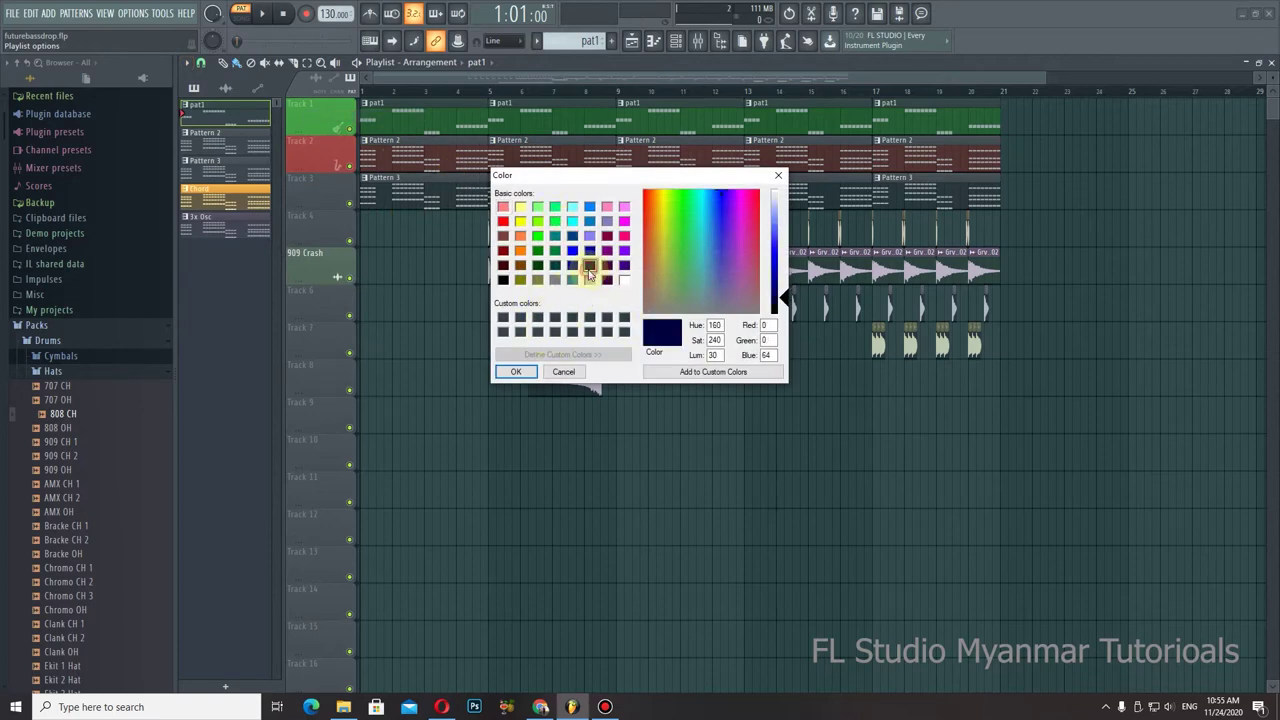
pyautogui.click(516, 372)
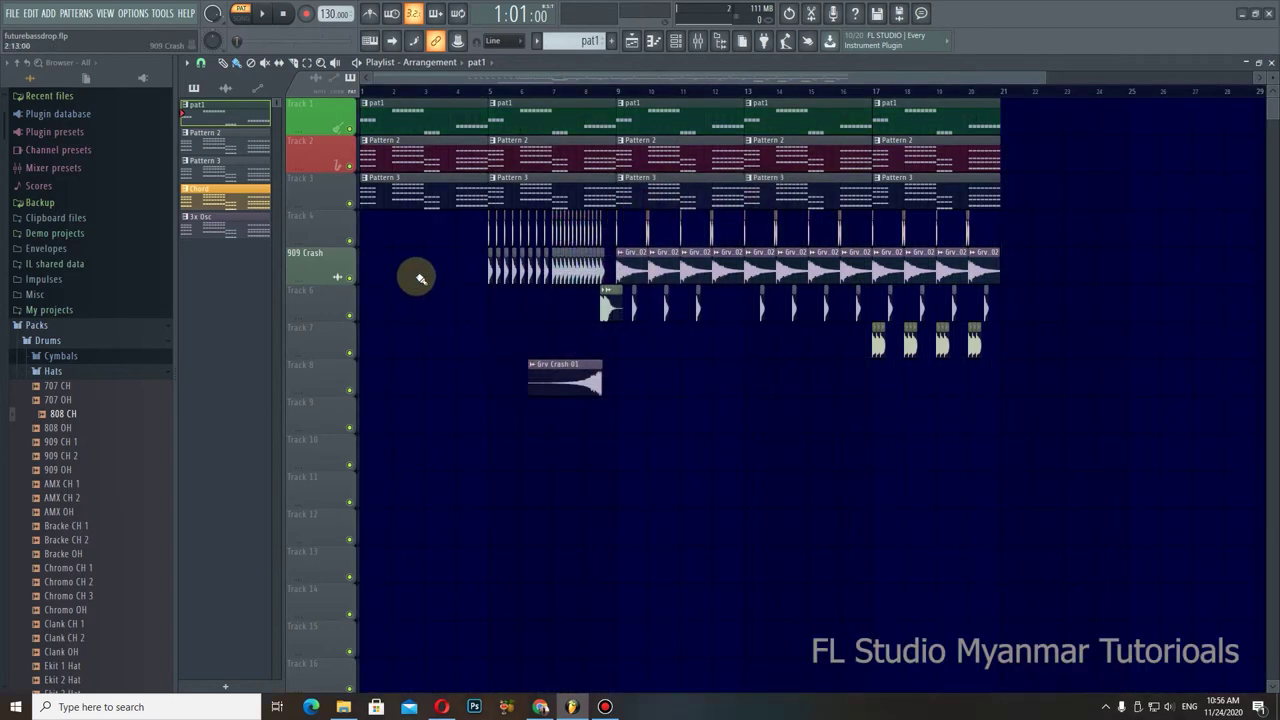
# Step: Restore the grid colour to the saved dark teal swatch
pyautogui.click(187, 62)
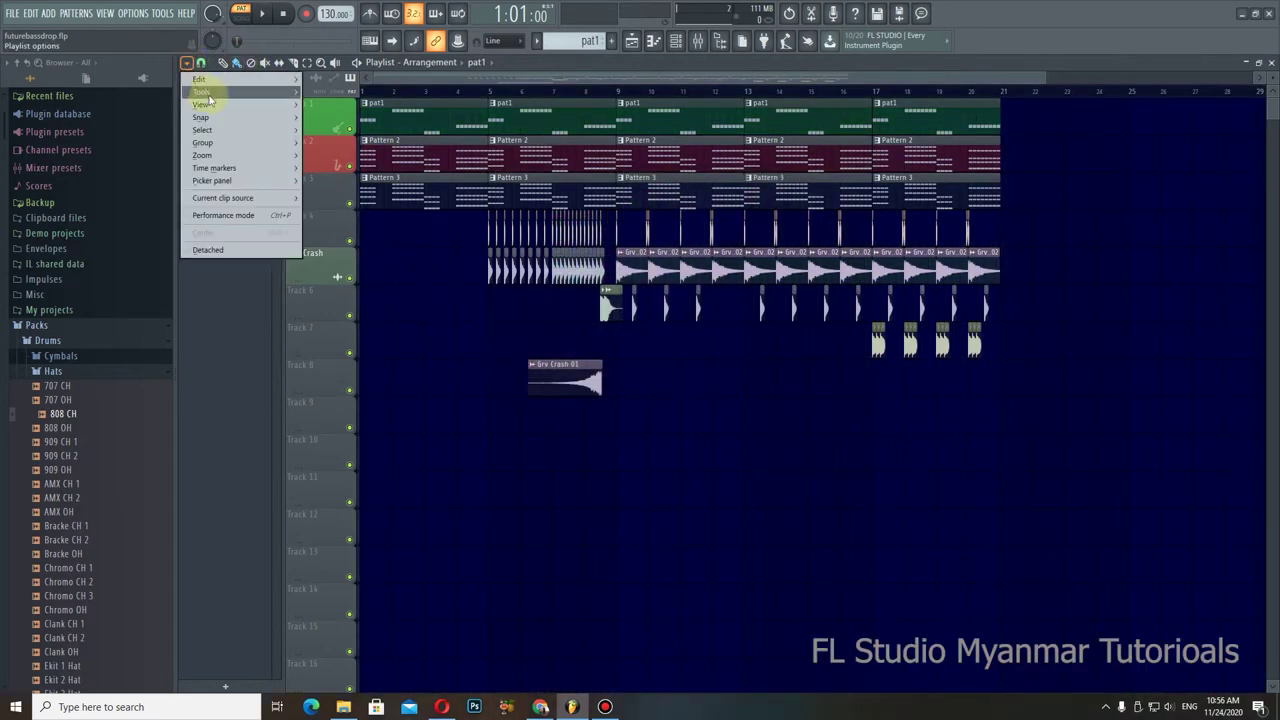
pyautogui.moveTo(222, 111)
pyautogui.click(330, 115)
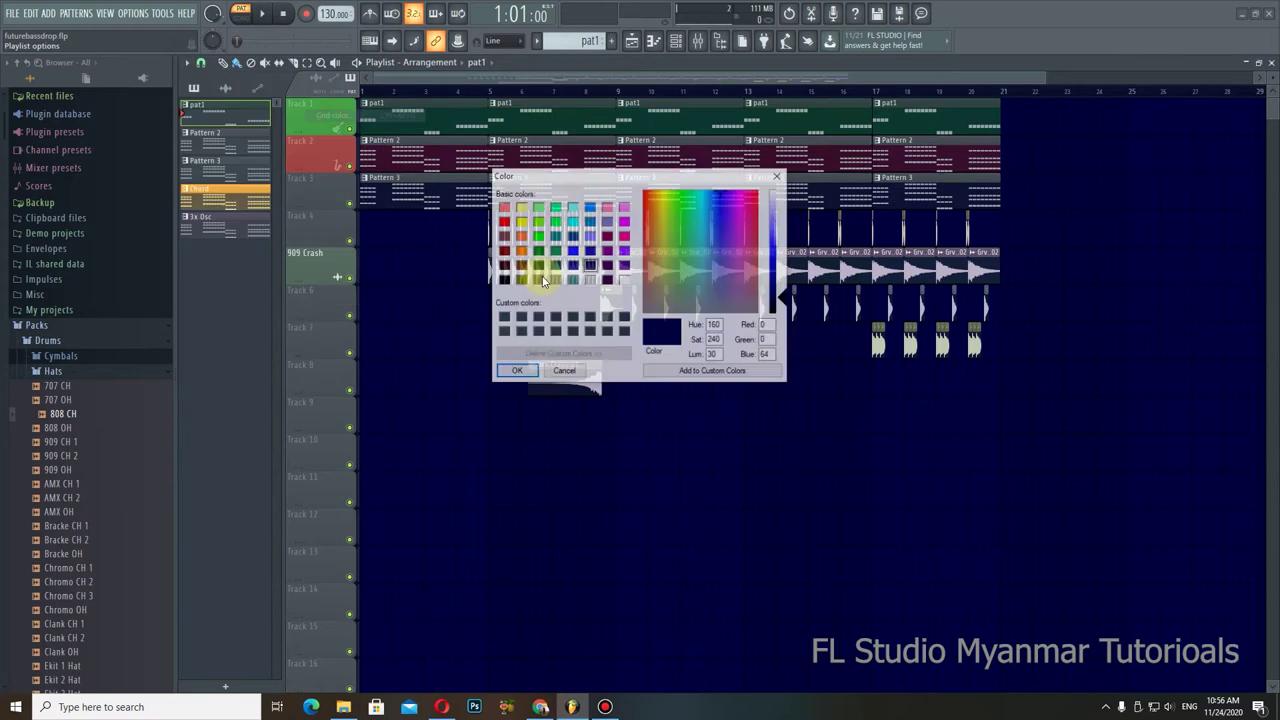
pyautogui.click(502, 318)
pyautogui.click(517, 371)
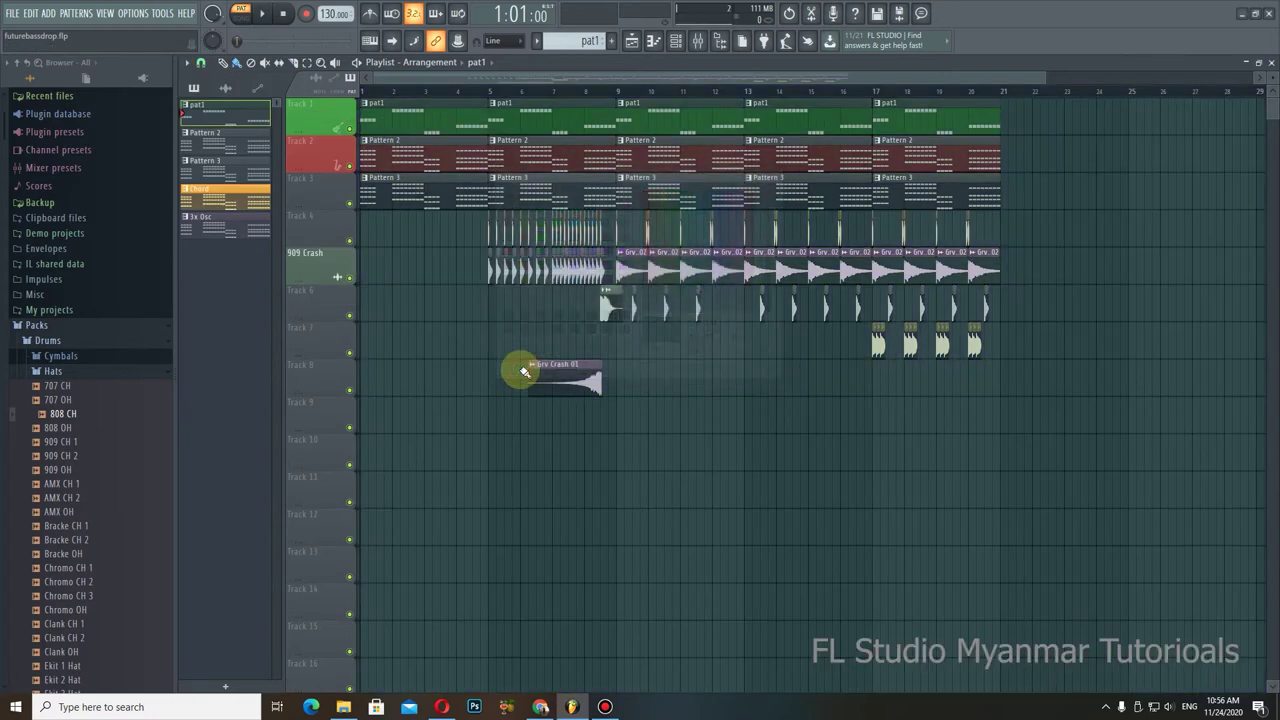
# Step: Reopen the grid colour dialog and cancel without changing anything
pyautogui.click(198, 63)
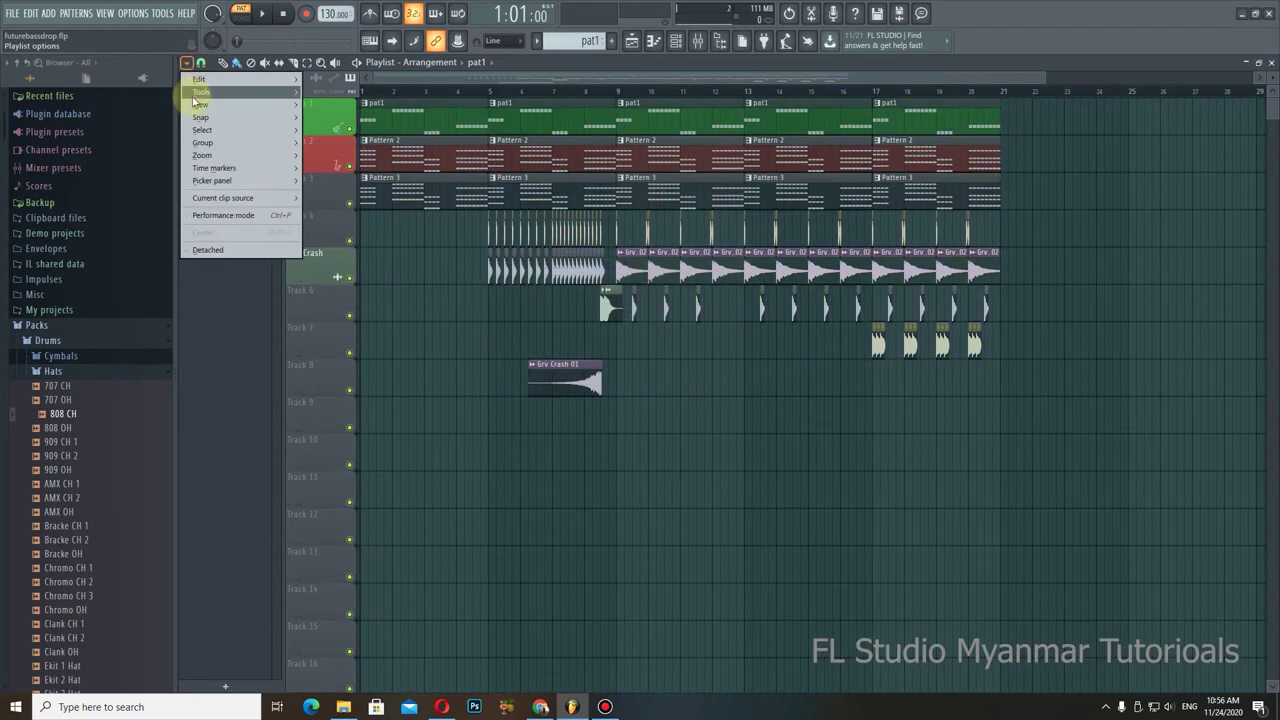
pyautogui.moveTo(205, 104)
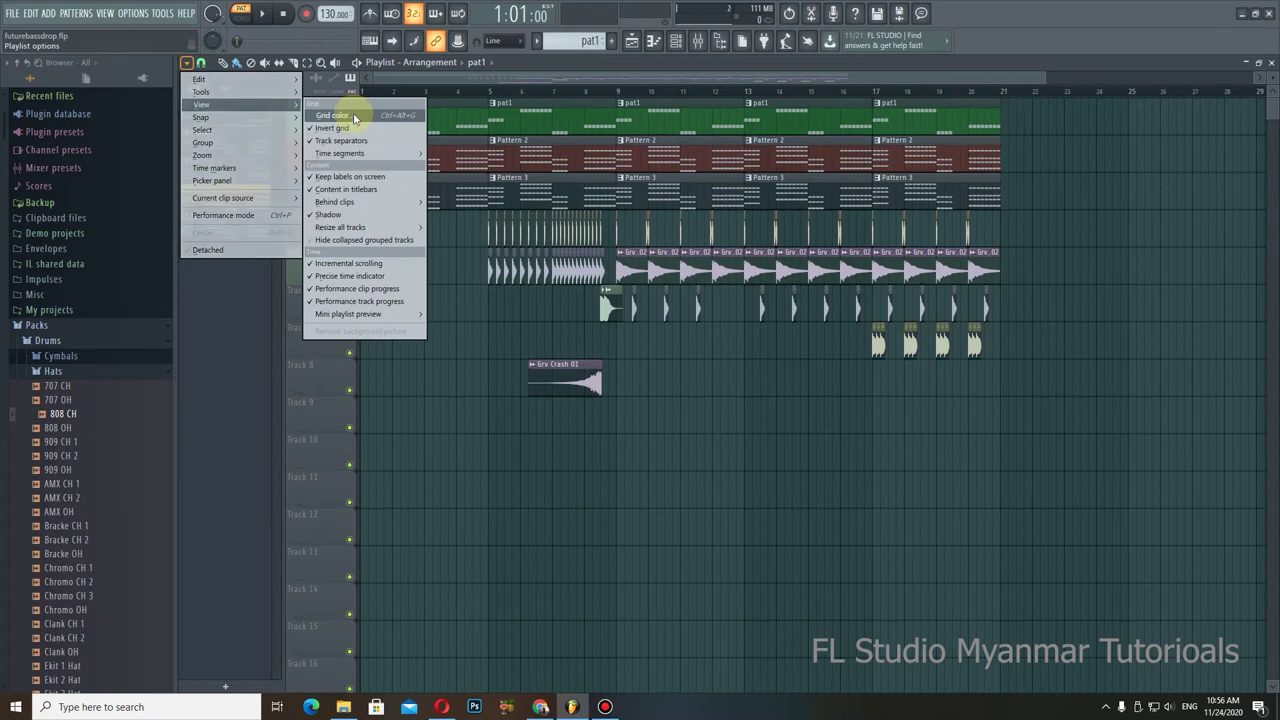
pyautogui.click(340, 116)
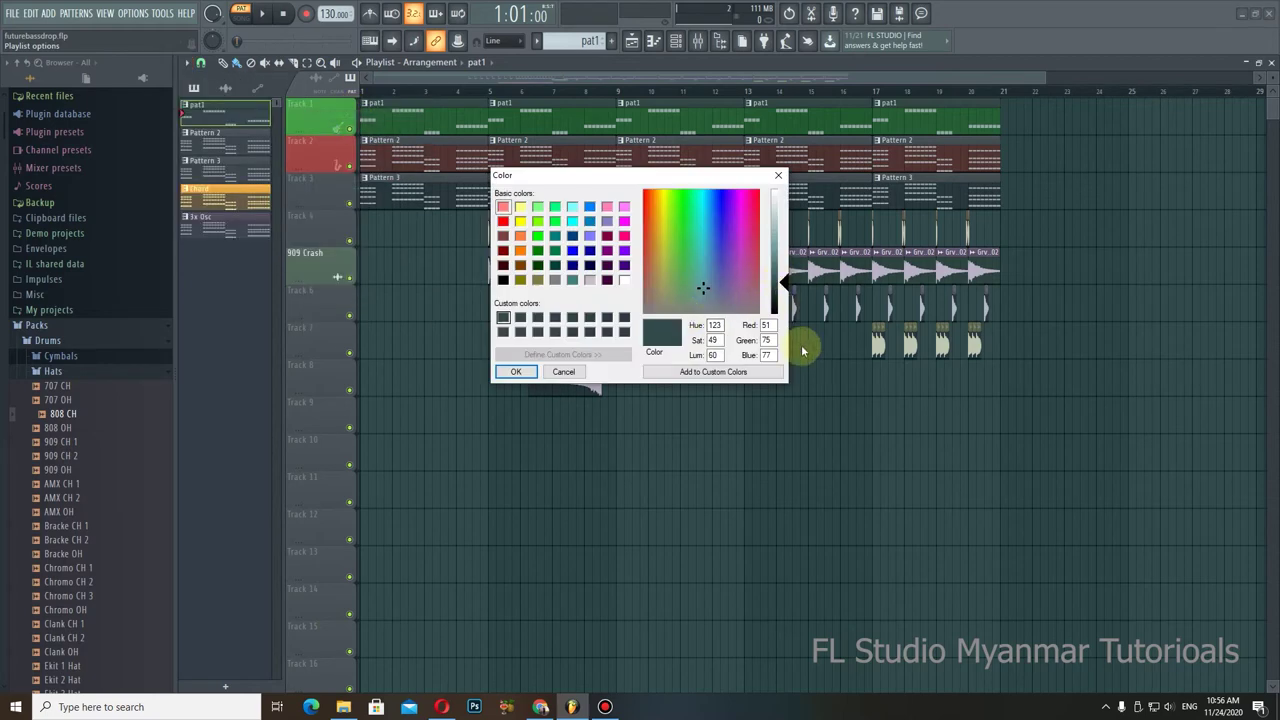
pyautogui.click(562, 373)
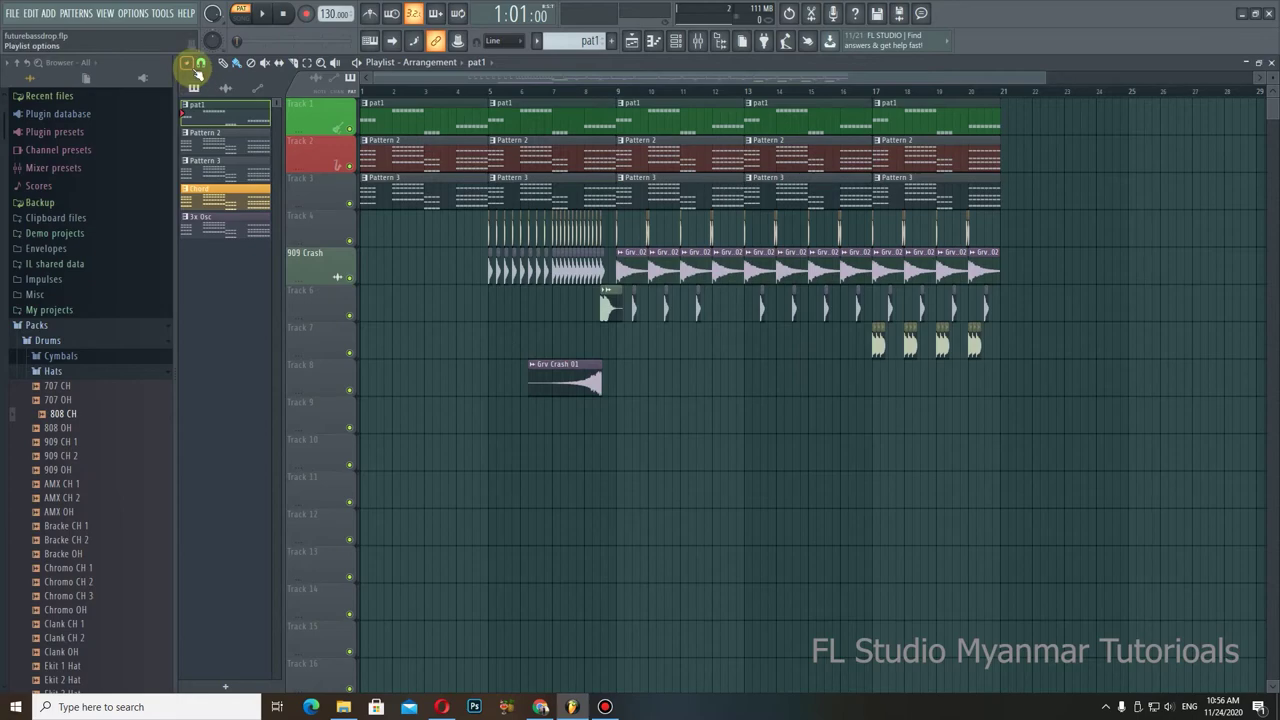
# Step: Drag both ends of the playlist's top time scrollbar inward to widen the bars
pyautogui.moveTo(1046, 77); pyautogui.dragTo(1129, 81)
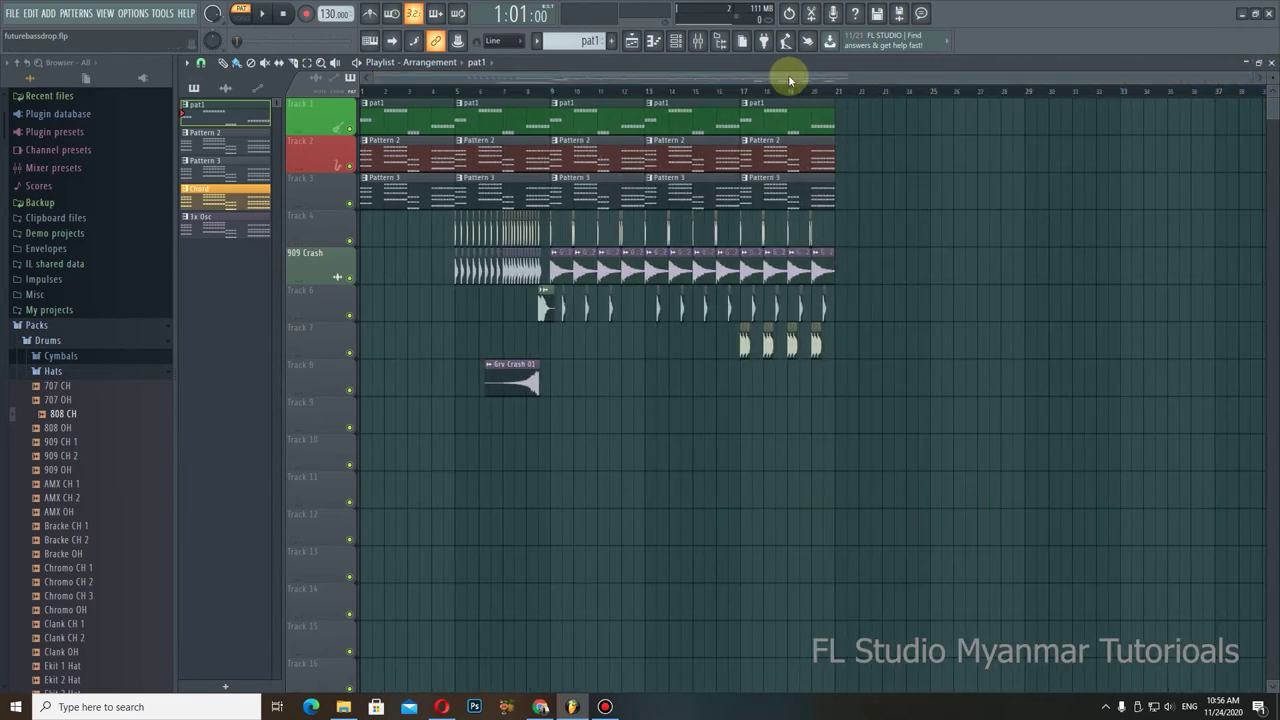
pyautogui.moveTo(720, 77); pyautogui.dragTo(1000, 86)
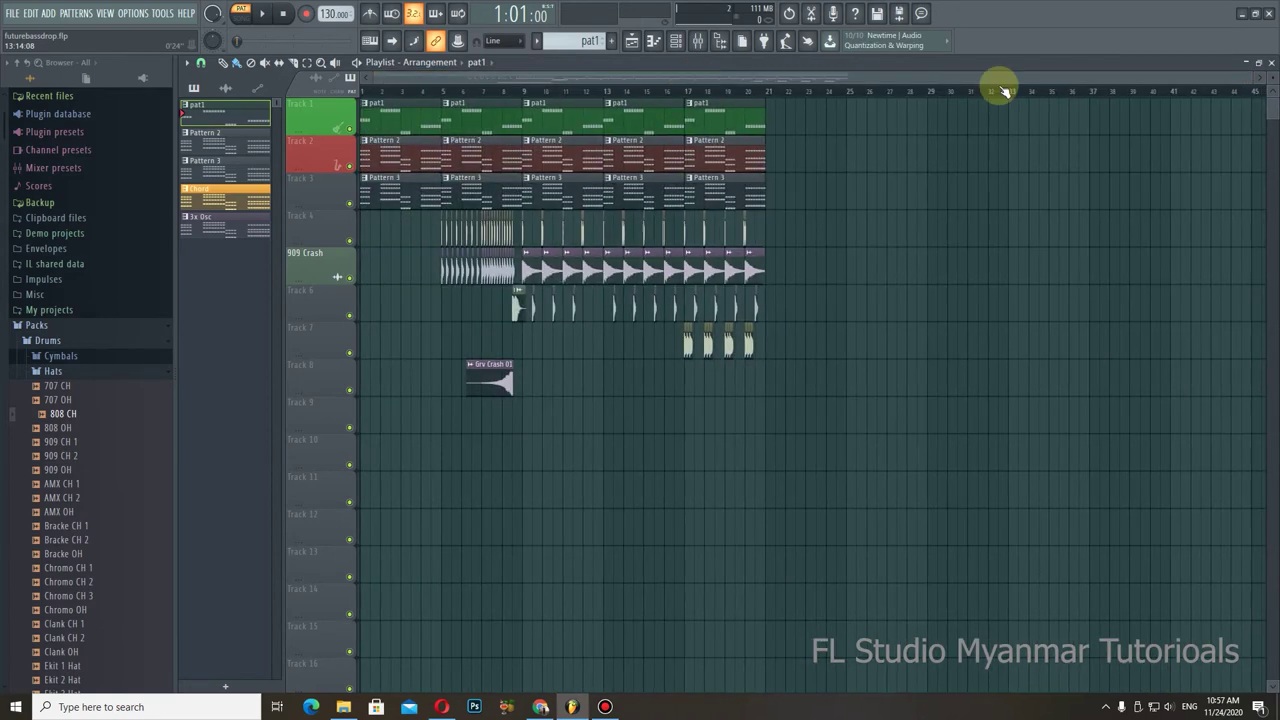
pyautogui.moveTo(1250, 77); pyautogui.dragTo(1229, 77)
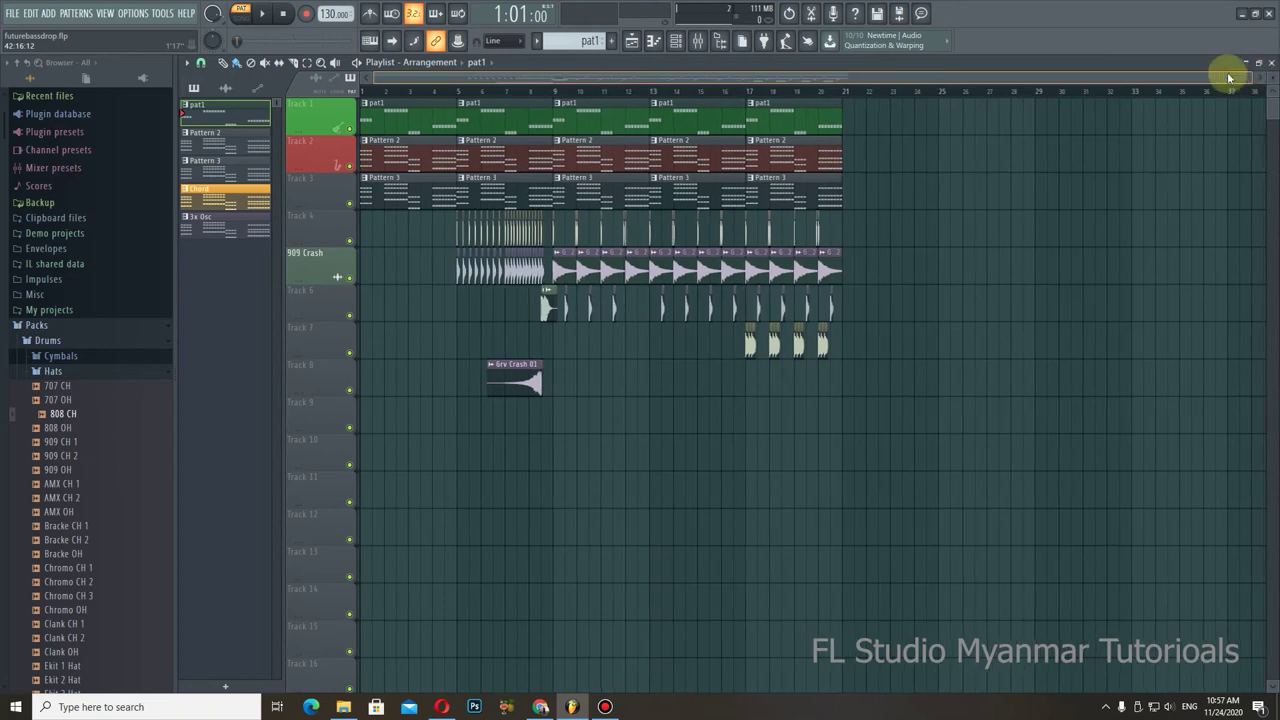
pyautogui.moveTo(794, 77)
pyautogui.mouseDown()
pyautogui.moveTo(1000, 77)
pyautogui.moveTo(777, 86)
pyautogui.mouseUp()
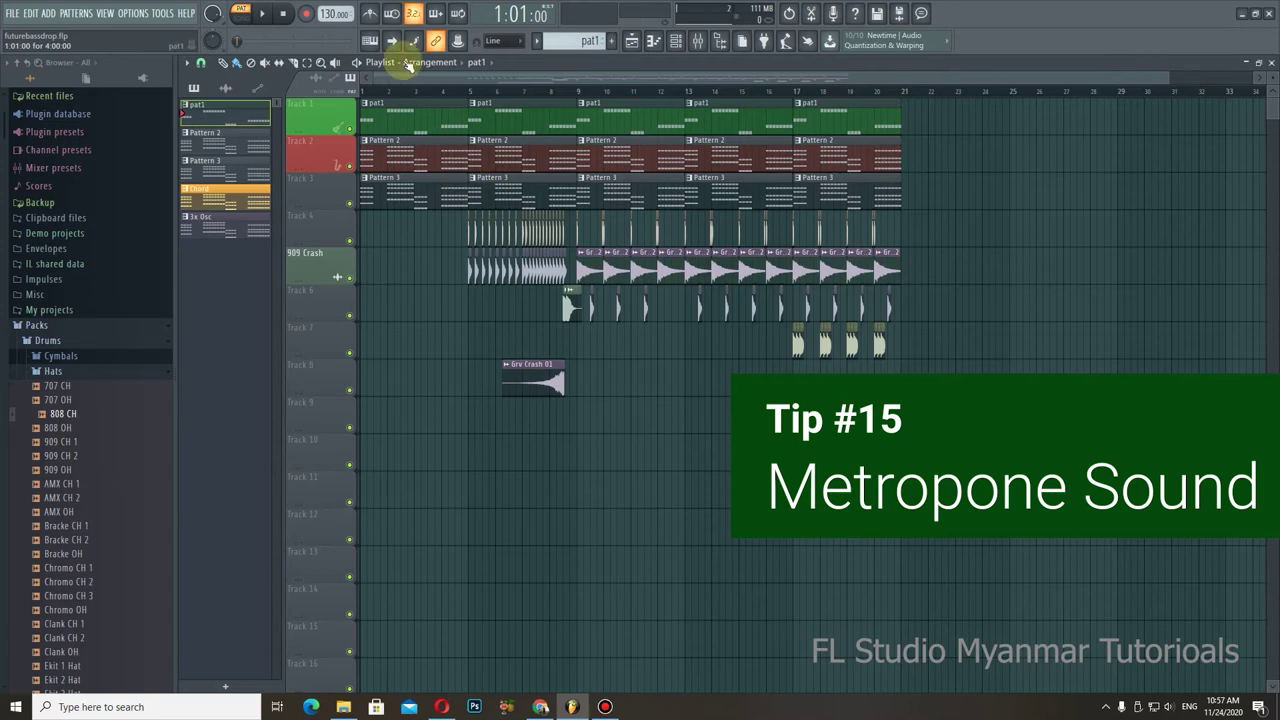
# Step: Turn the metronome on, play the song, view its sound choices, then pause
pyautogui.click(370, 14)
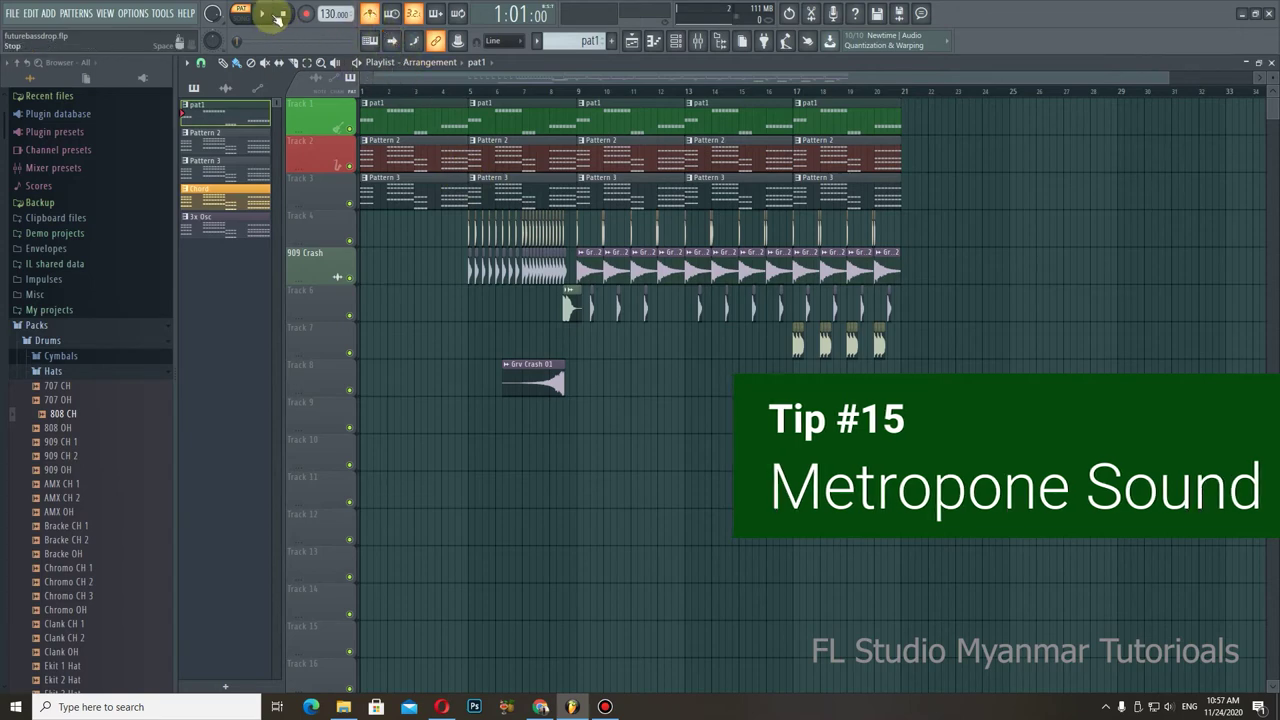
pyautogui.click(263, 13)
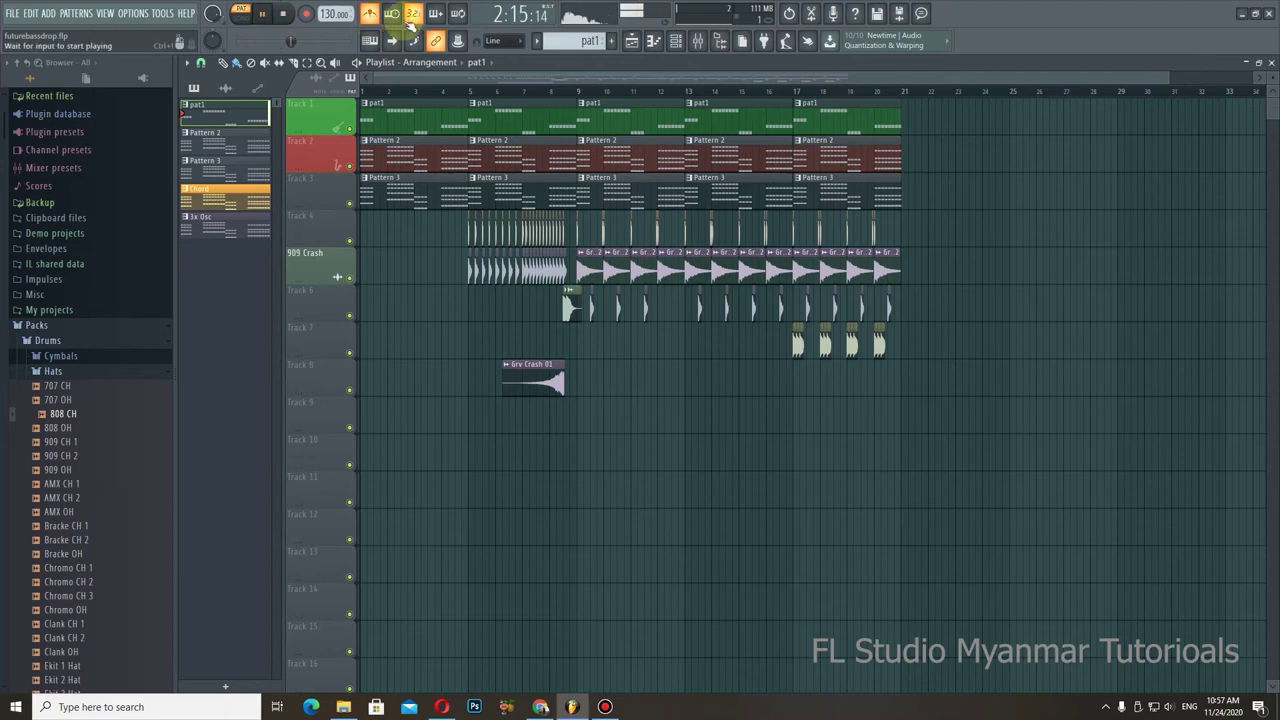
pyautogui.rightClick(368, 15)
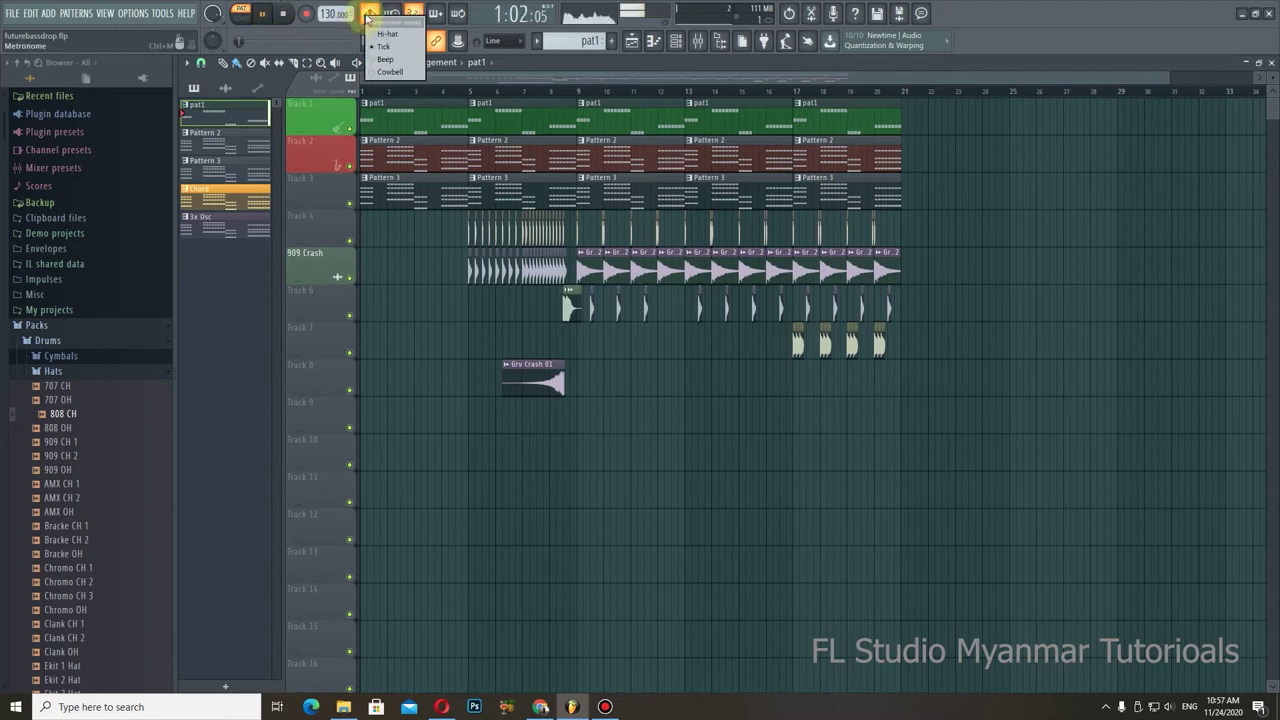
pyautogui.press('space')
# Step: Check the metronome sound choices again and bring up the Channel Rack
pyautogui.rightClick(367, 16)
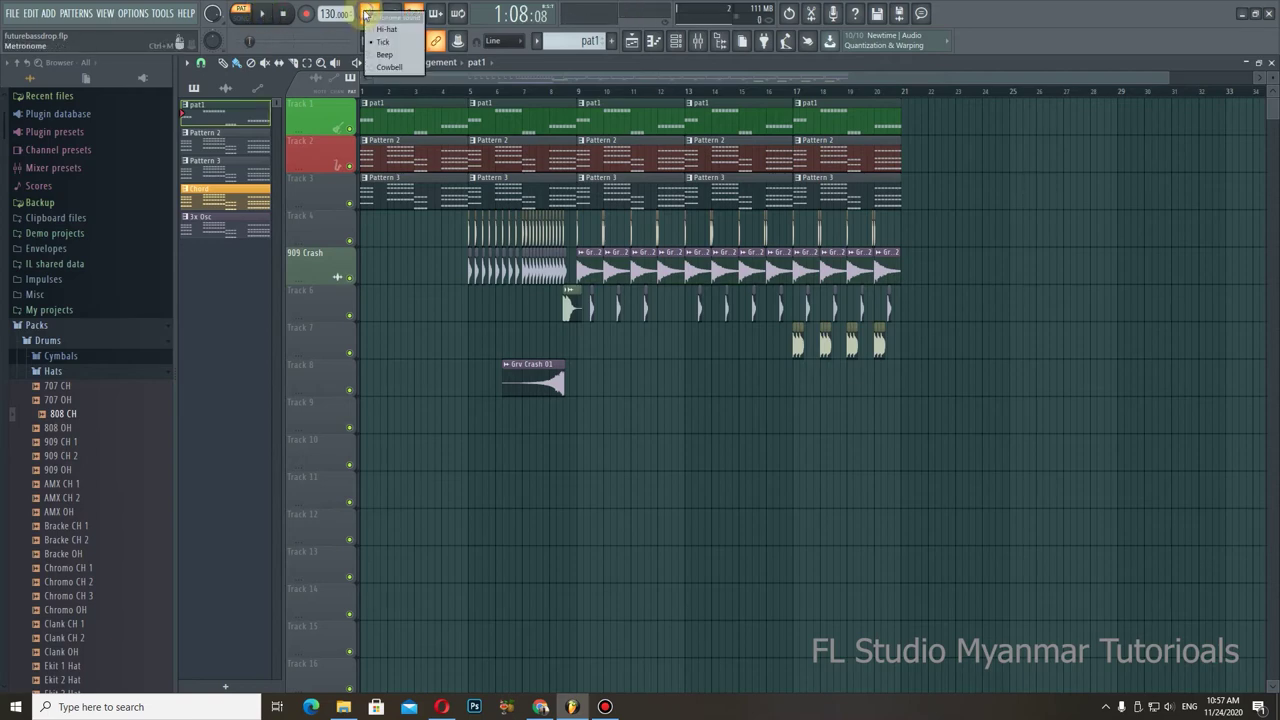
pyautogui.click(362, 28)
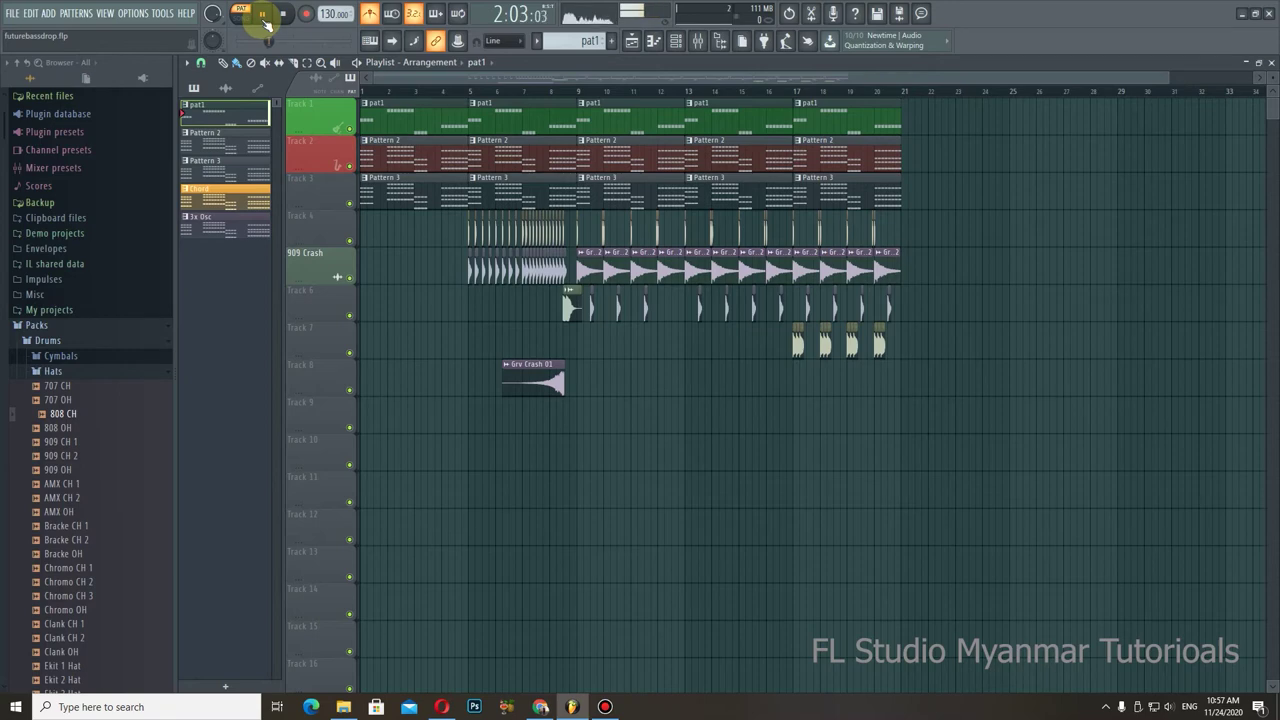
pyautogui.click(676, 40)
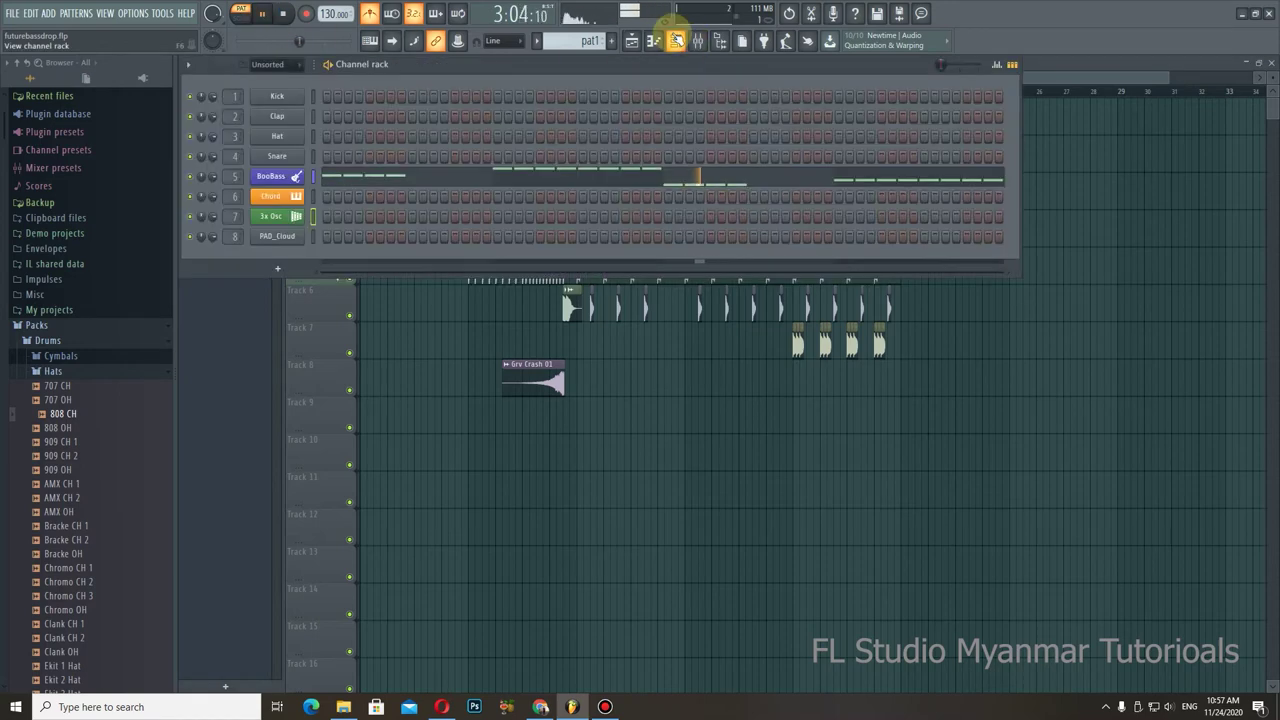
# Step: Pause and resume playback, then switch to a new empty pattern with F4
pyautogui.scroll(-2, 582, 40)
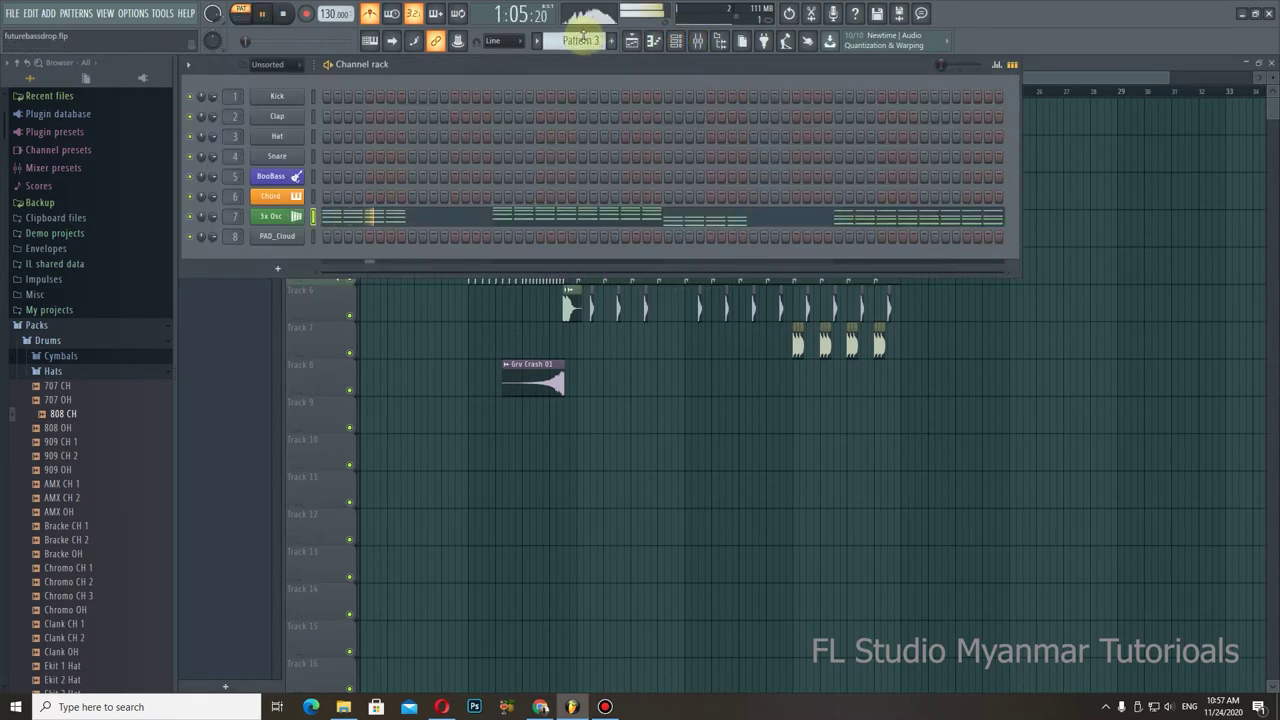
pyautogui.scroll(-1, 582, 40)
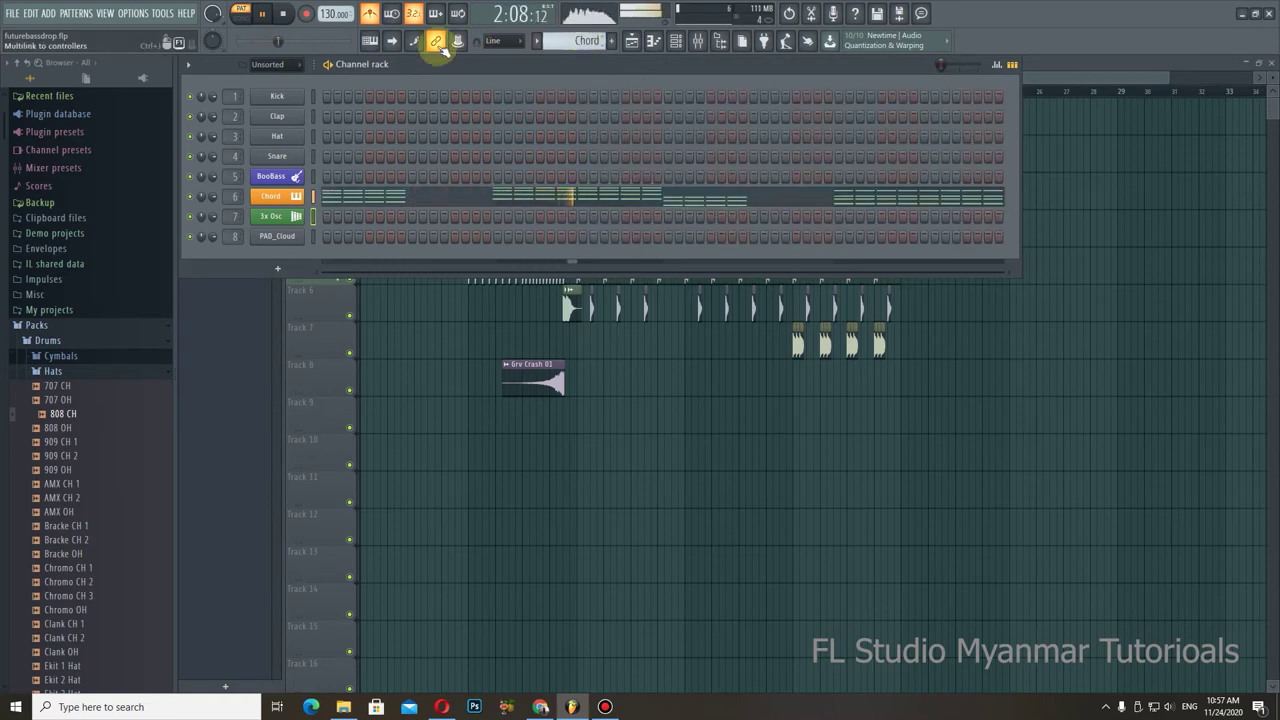
pyautogui.click(262, 13)
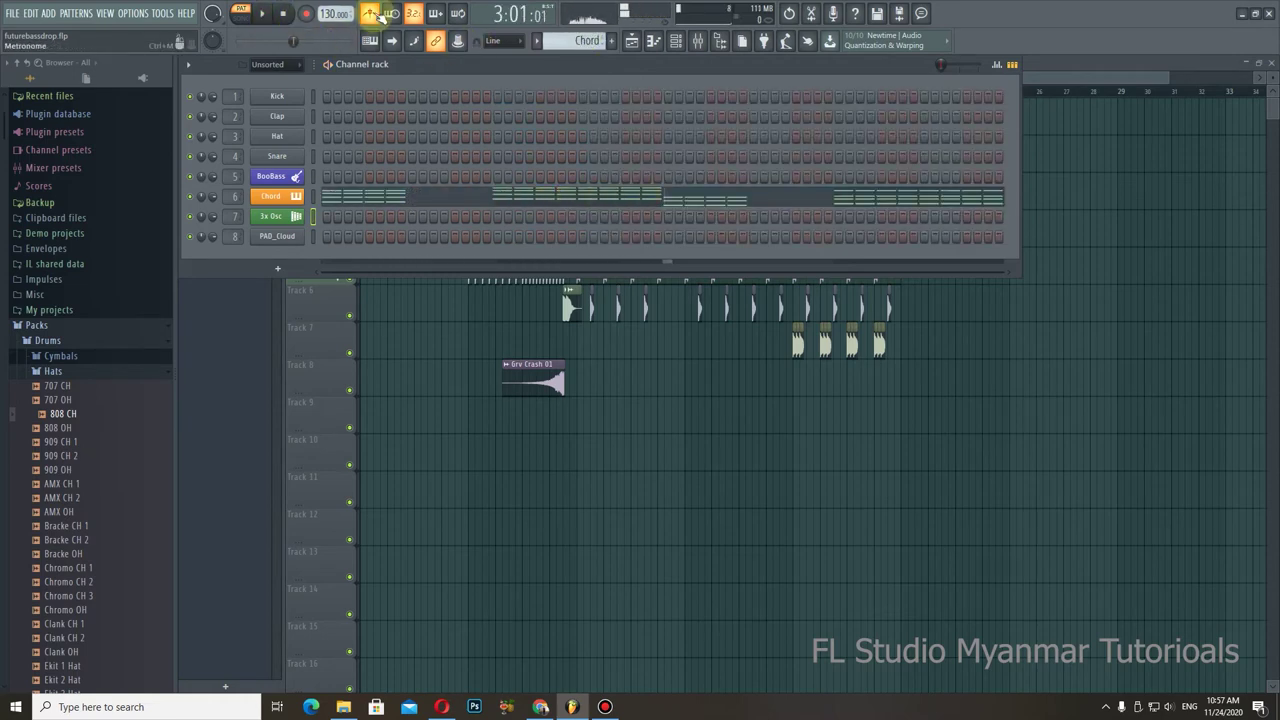
pyautogui.click(274, 14)
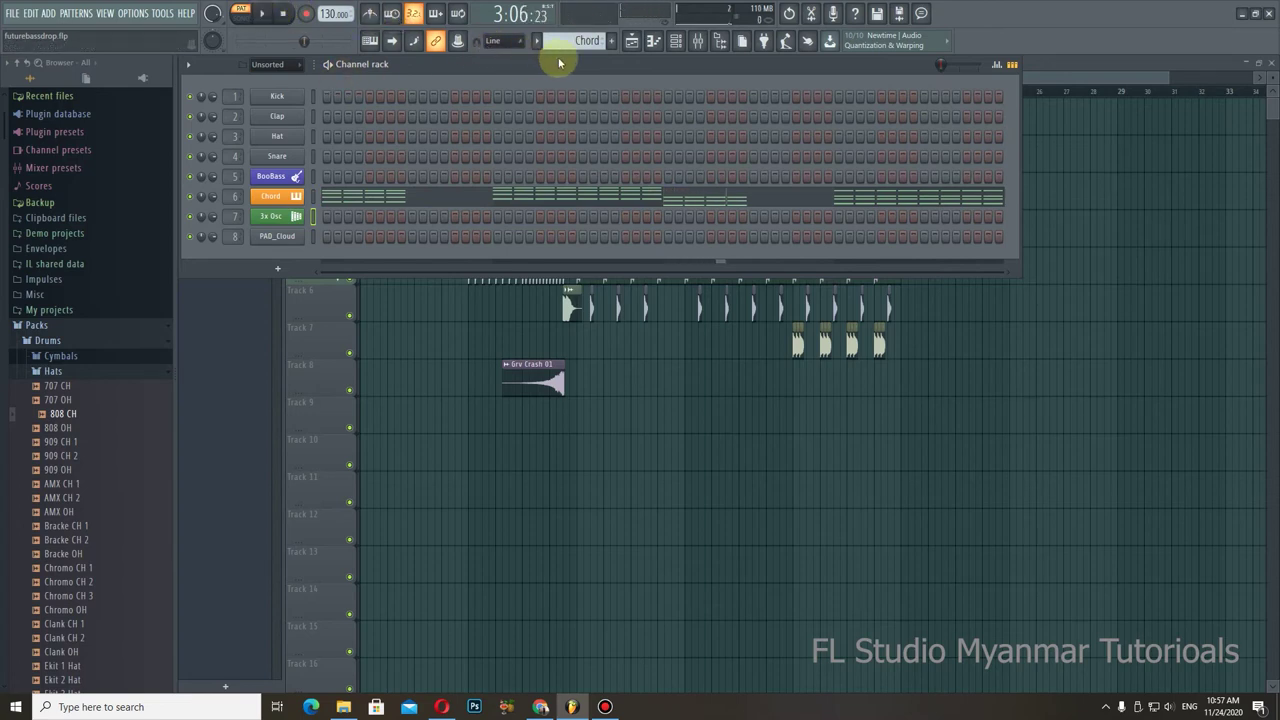
pyautogui.press('F4')
pyautogui.rightClick(369, 14)
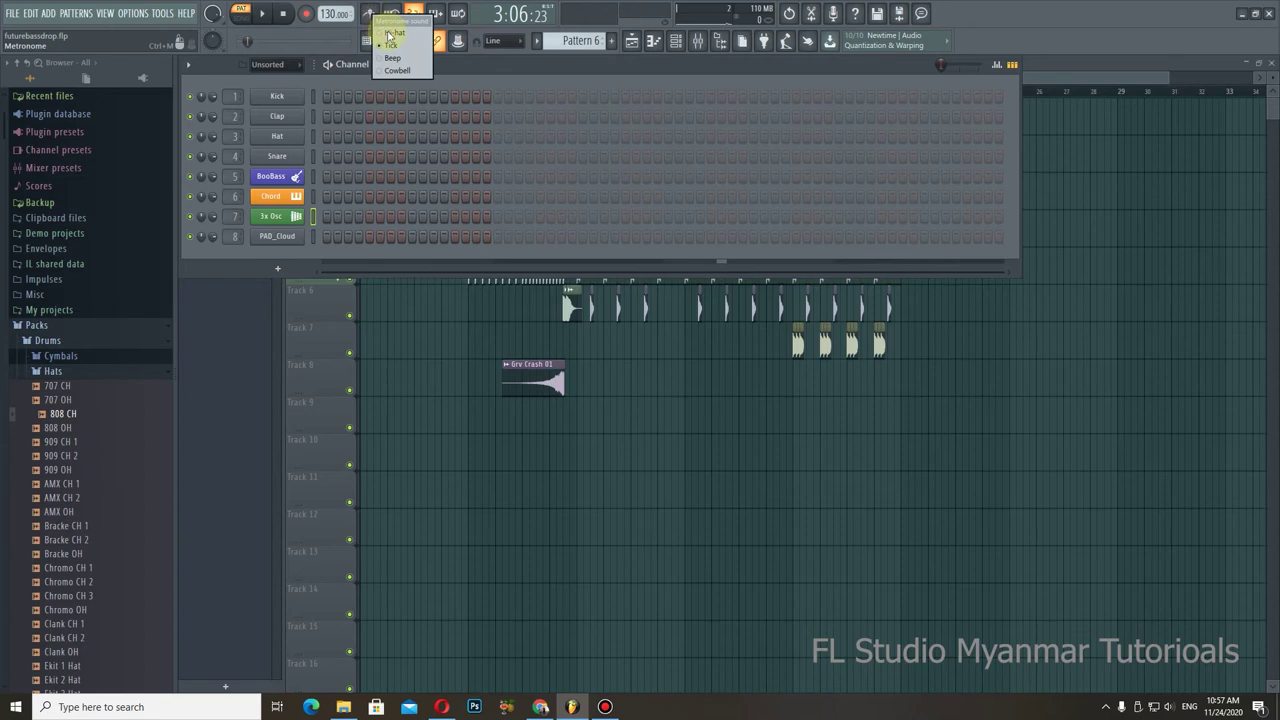
pyautogui.click(388, 33)
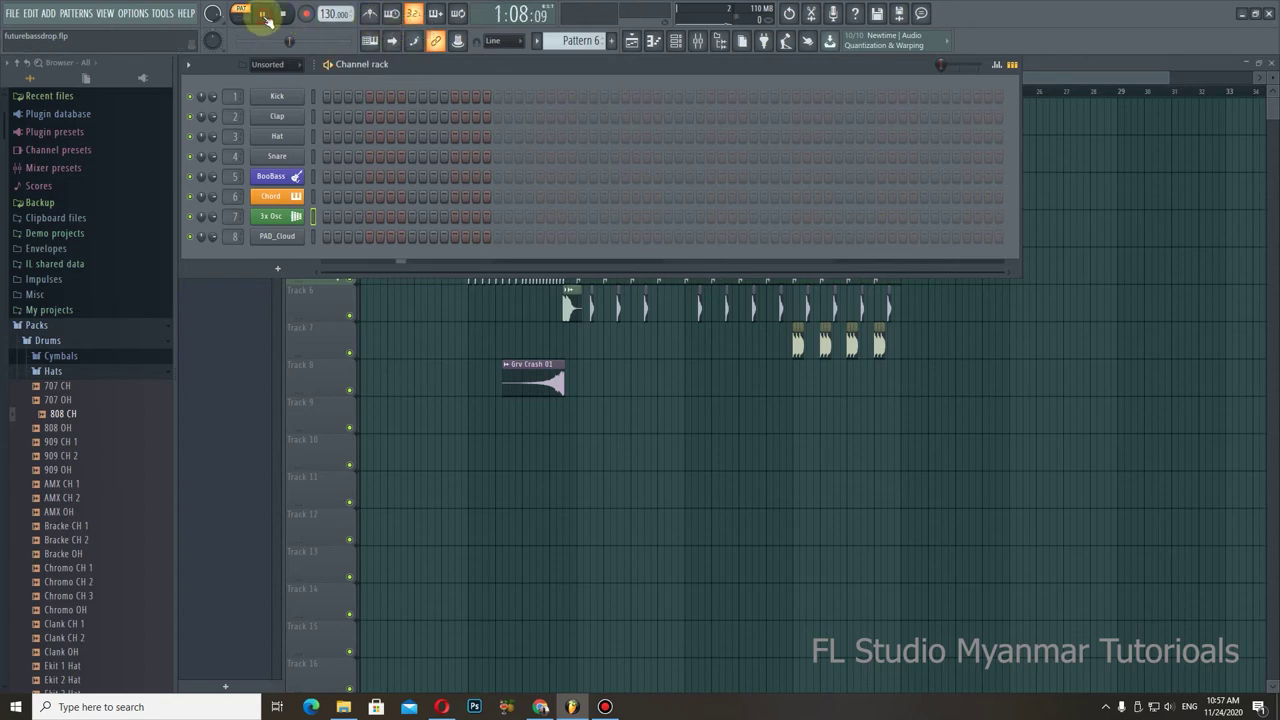
# Step: Turn the metronome back on and try different click sounds, including Beep
pyautogui.click(372, 15)
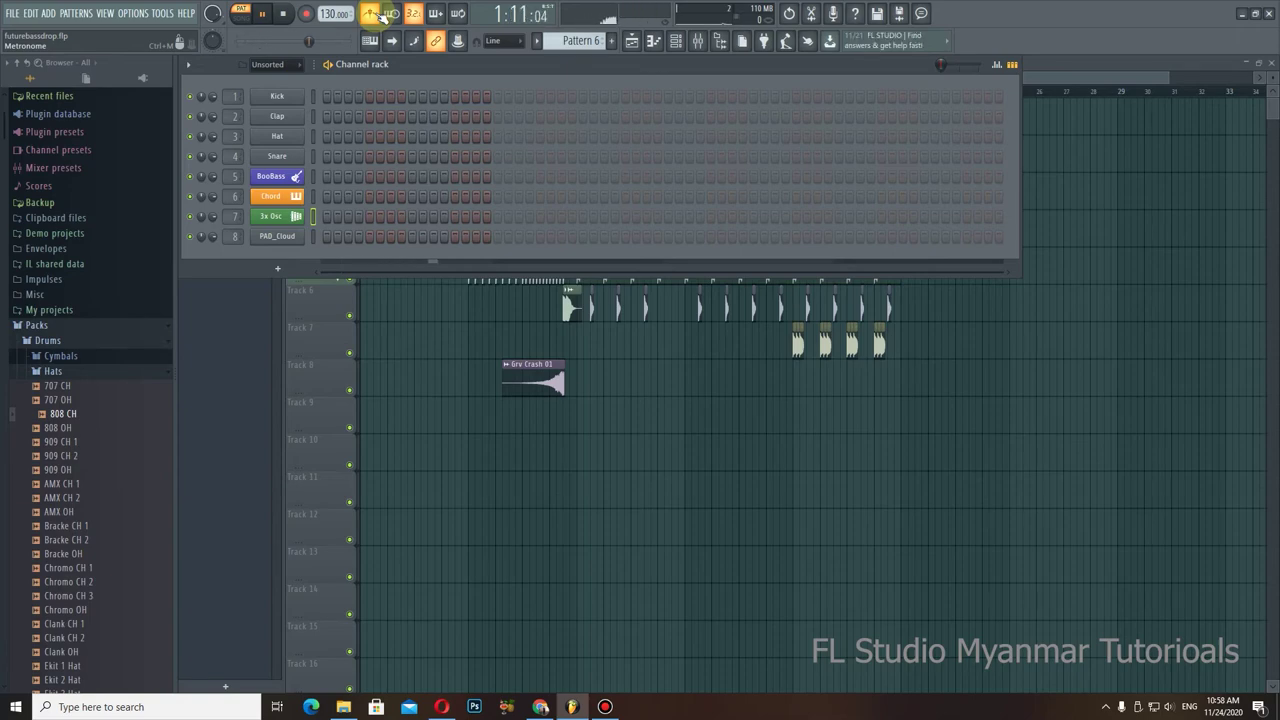
pyautogui.rightClick(383, 18)
pyautogui.click(396, 48)
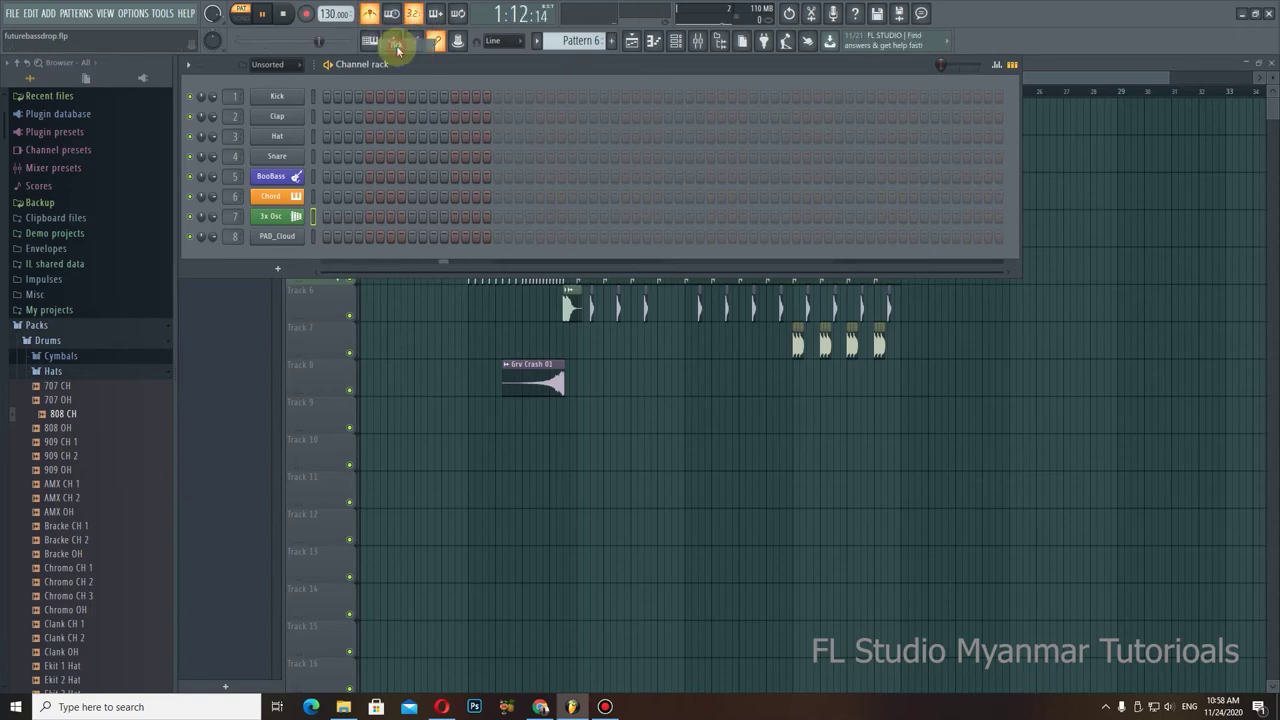
pyautogui.rightClick(375, 16)
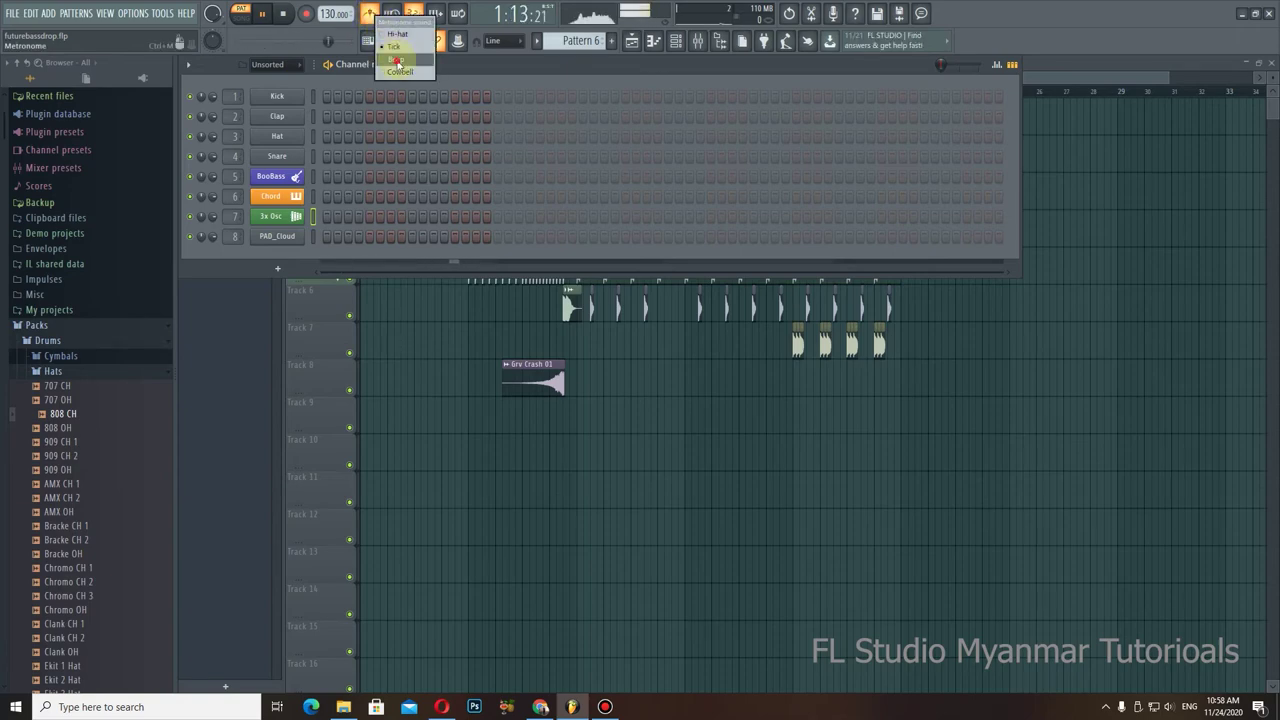
pyautogui.click(397, 64)
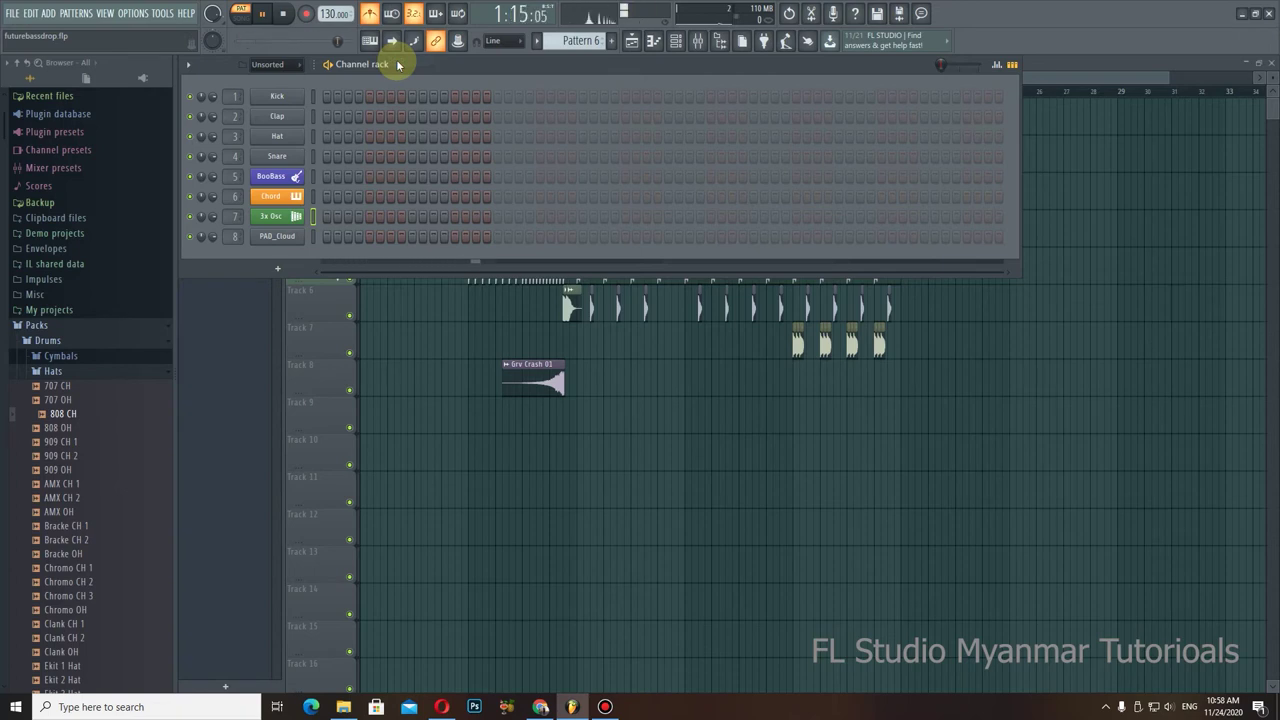
pyautogui.rightClick(369, 13)
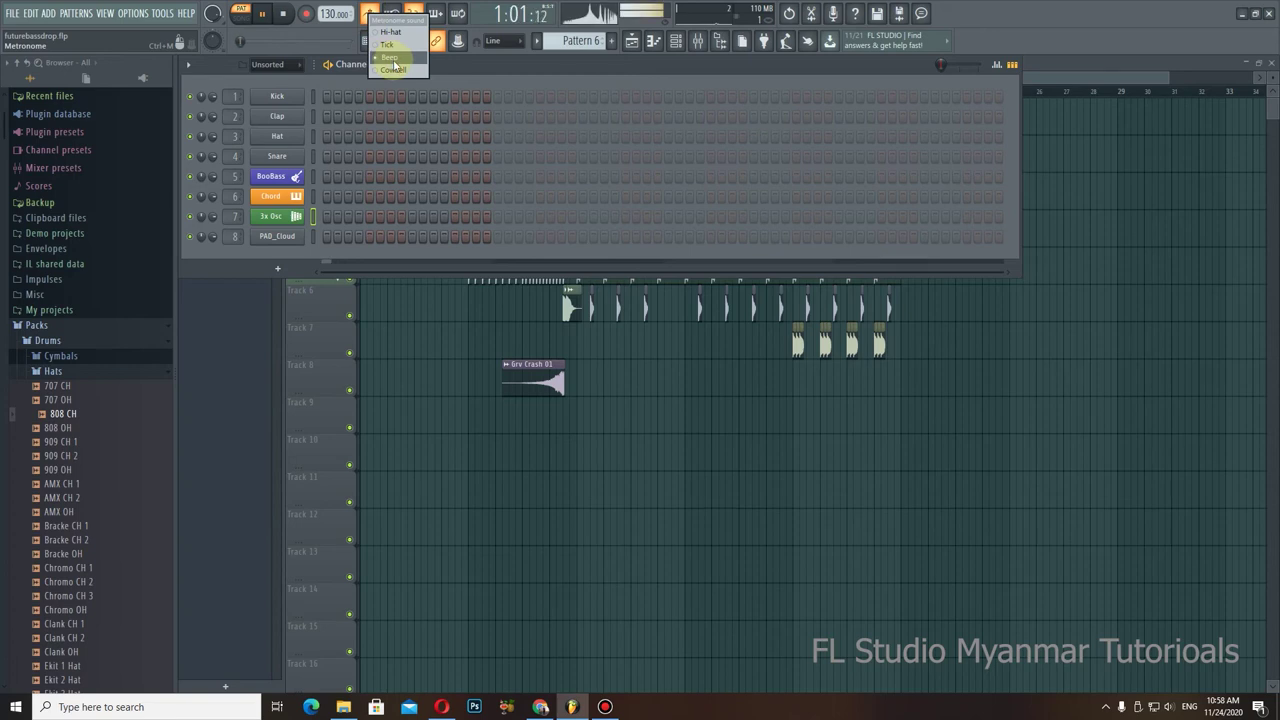
pyautogui.click(403, 70)
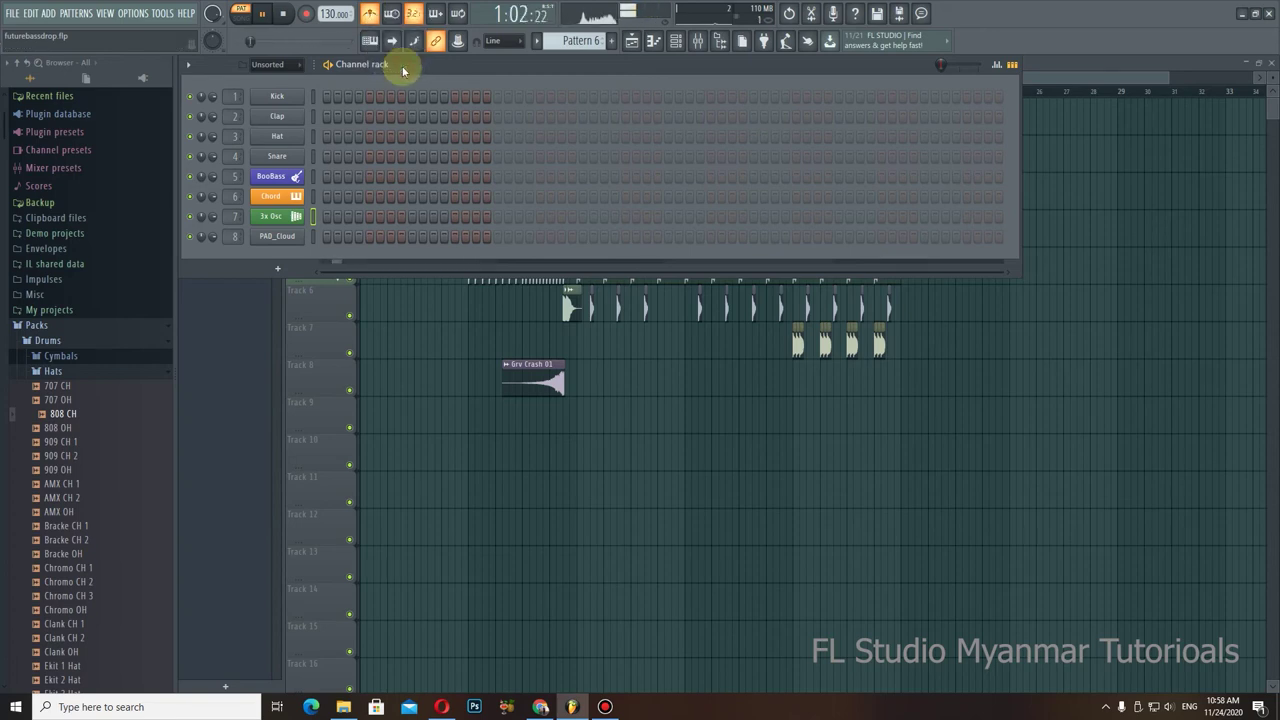
pyautogui.rightClick(369, 13)
pyautogui.click(369, 14)
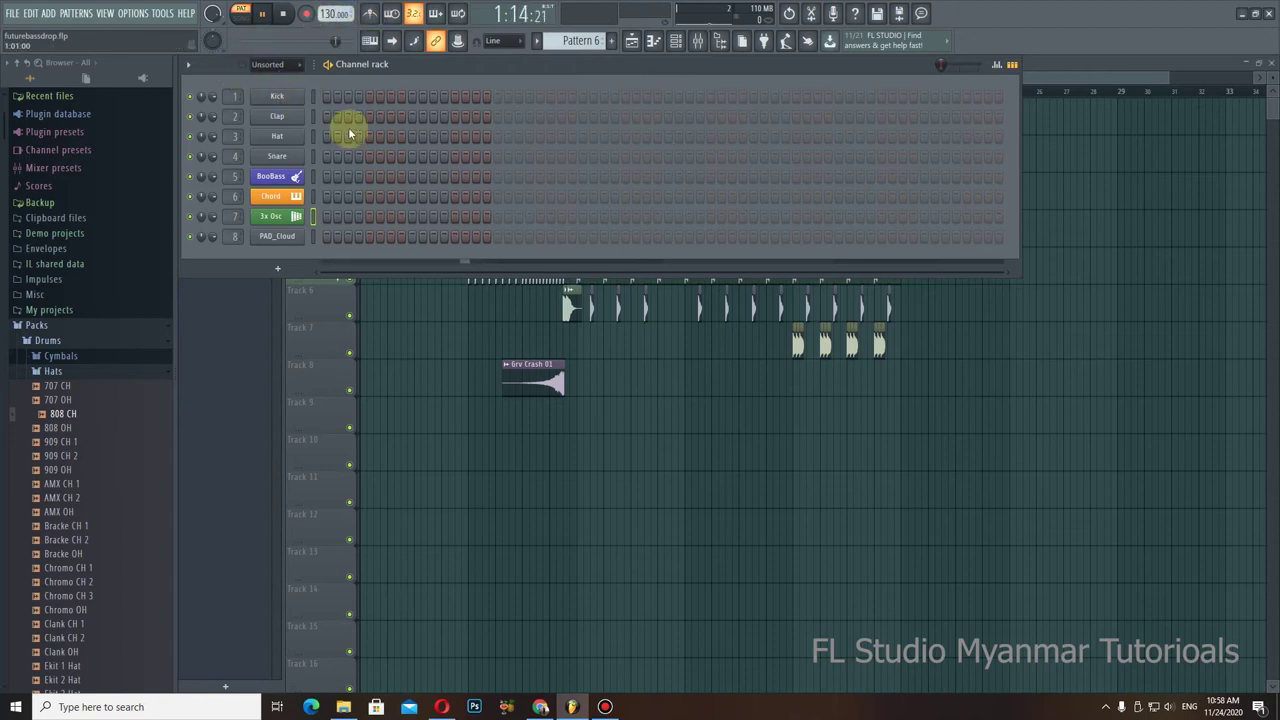
# Step: Stop playback and drag FPC from the plugin picker into the Channel Rack as a new channel
pyautogui.press('space')
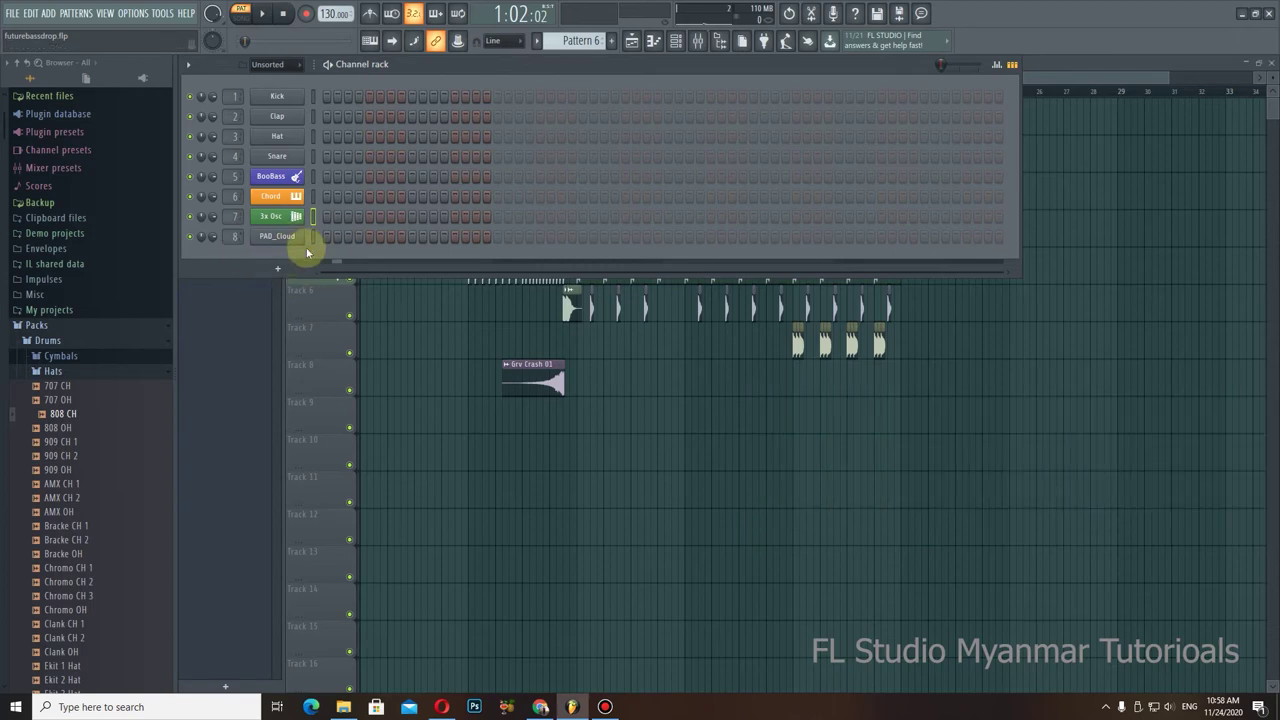
pyautogui.click(278, 268)
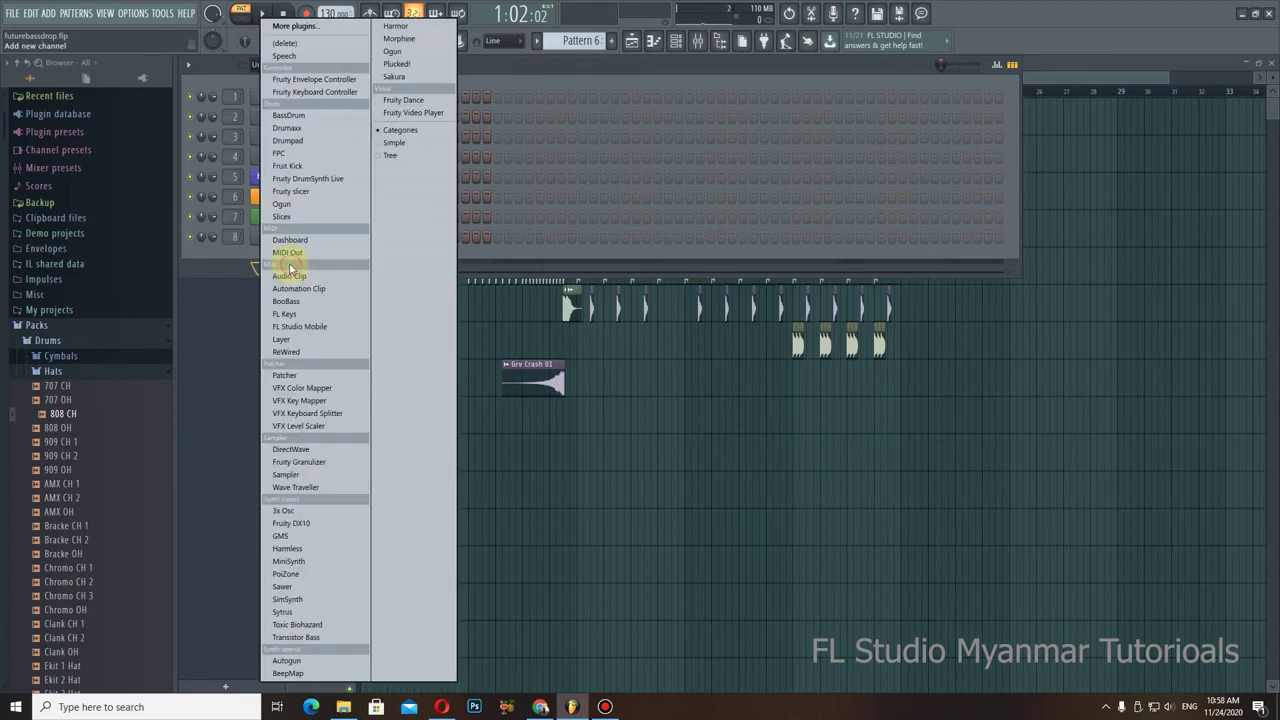
pyautogui.click(230, 274)
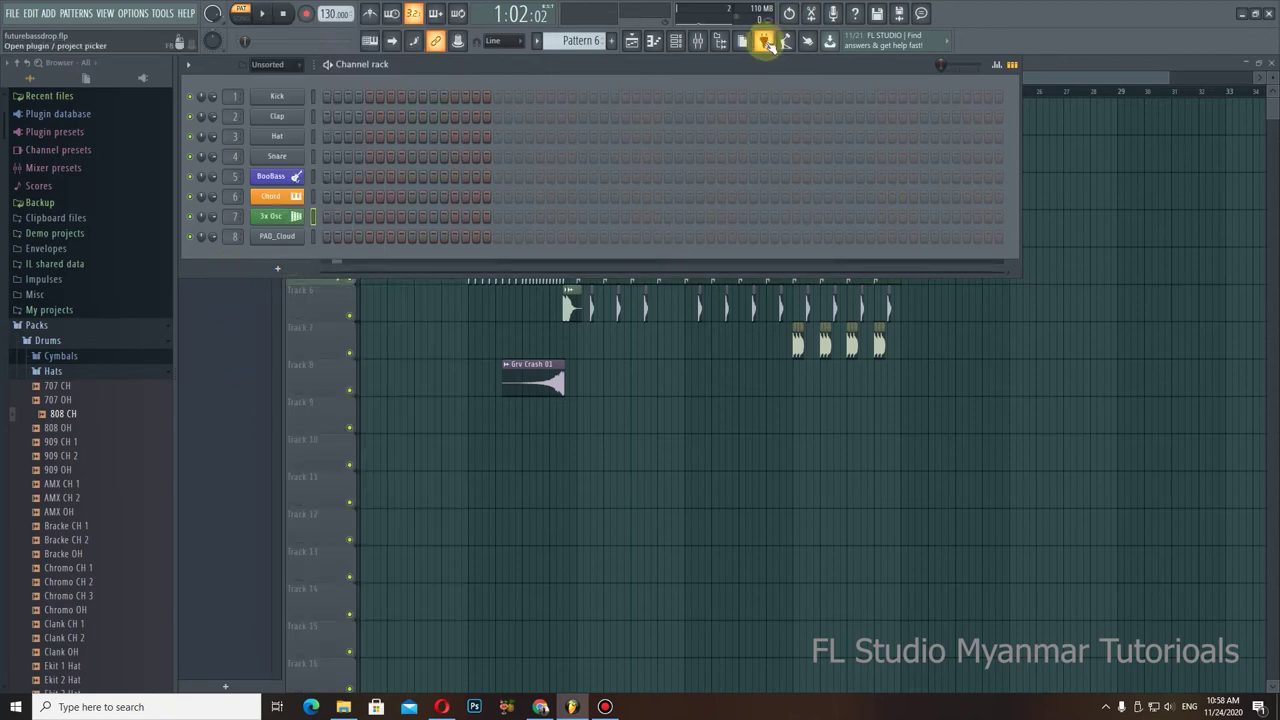
pyautogui.click(763, 42)
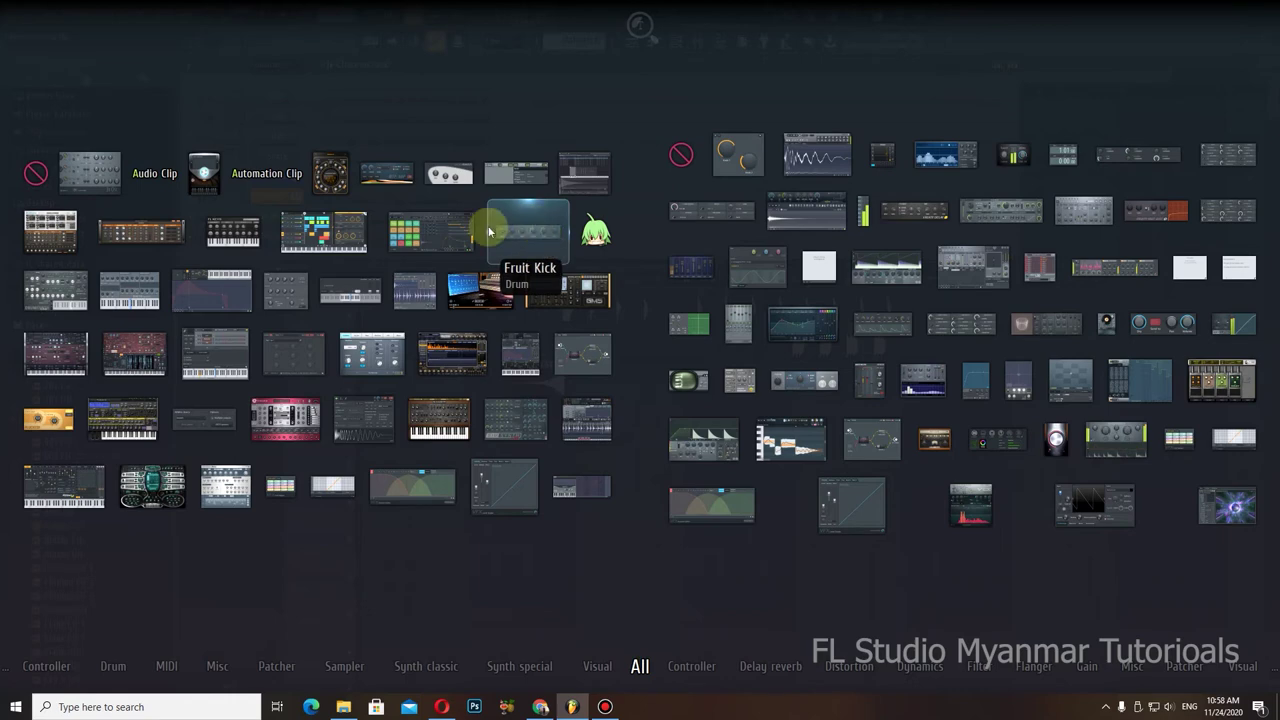
pyautogui.moveTo(428, 234); pyautogui.dragTo(276, 252)
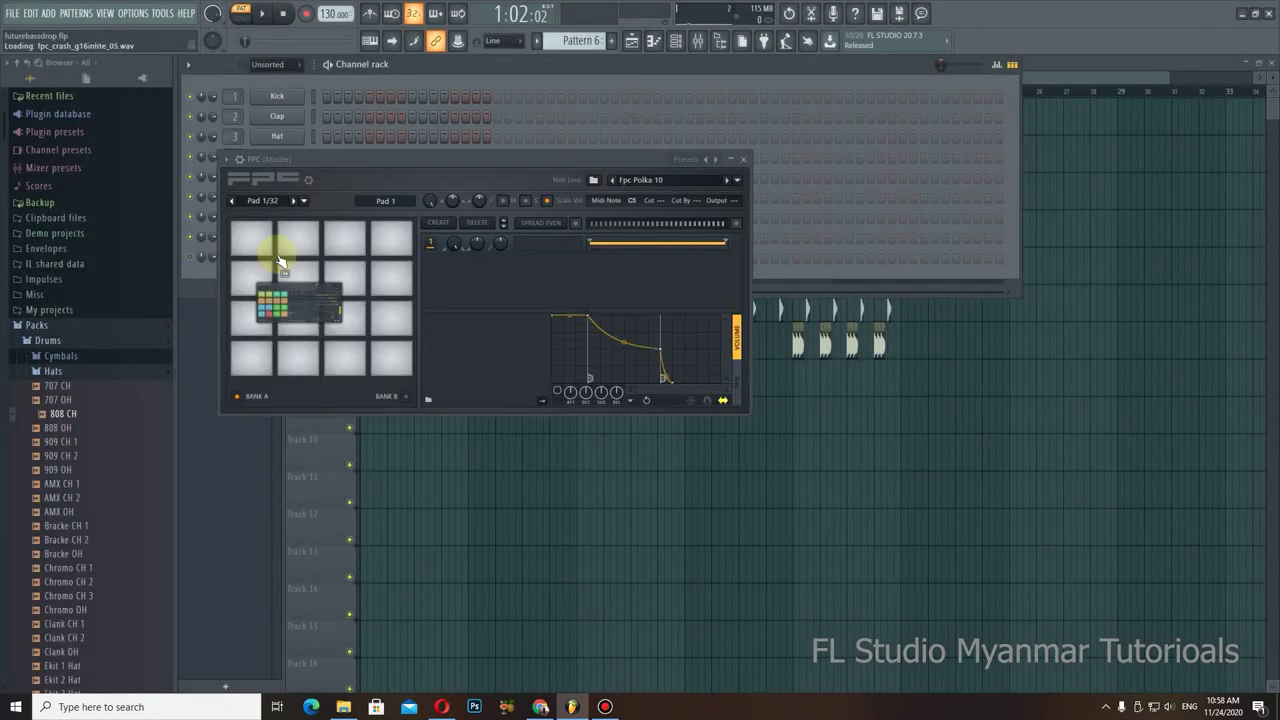
pyautogui.click(744, 160)
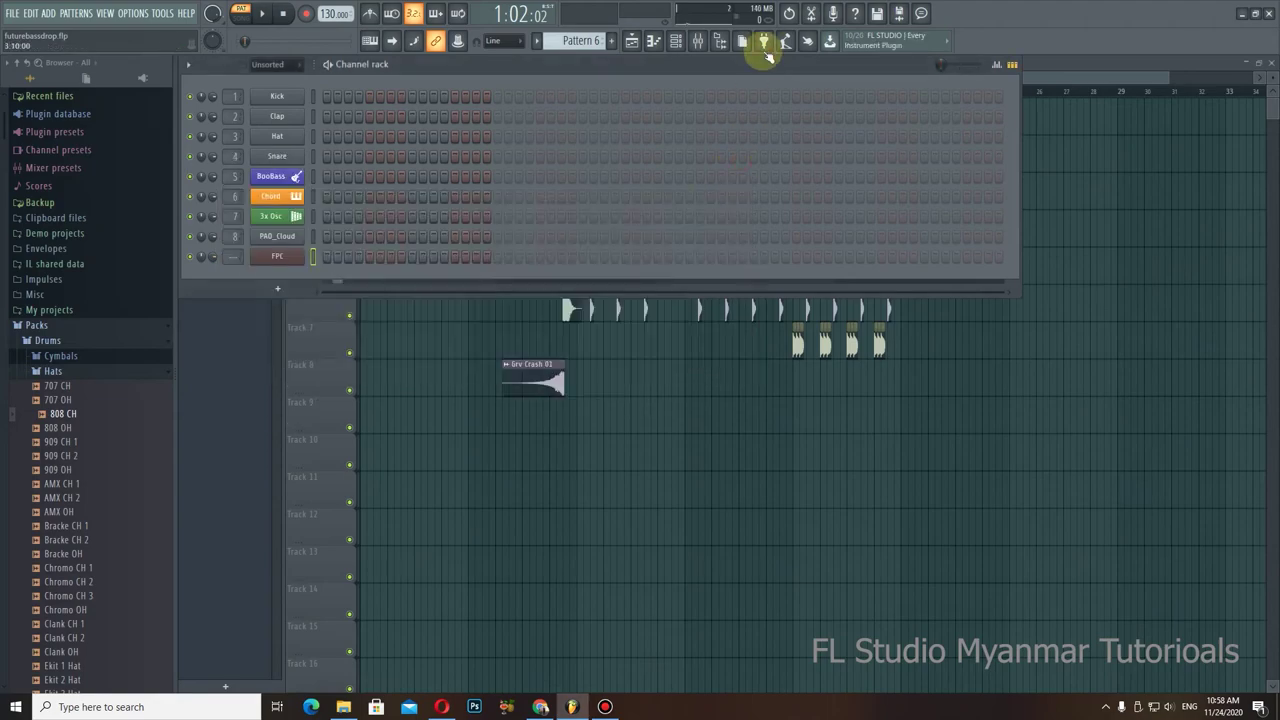
pyautogui.click(764, 41)
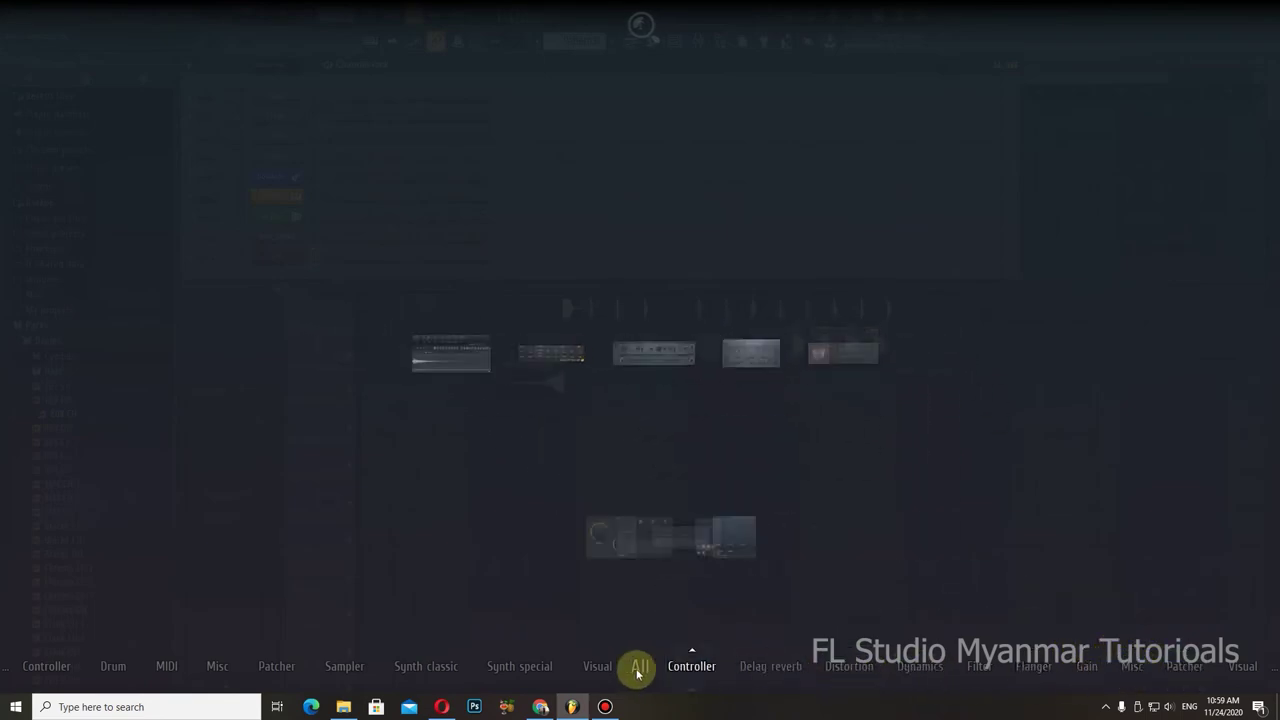
pyautogui.moveTo(420, 666)
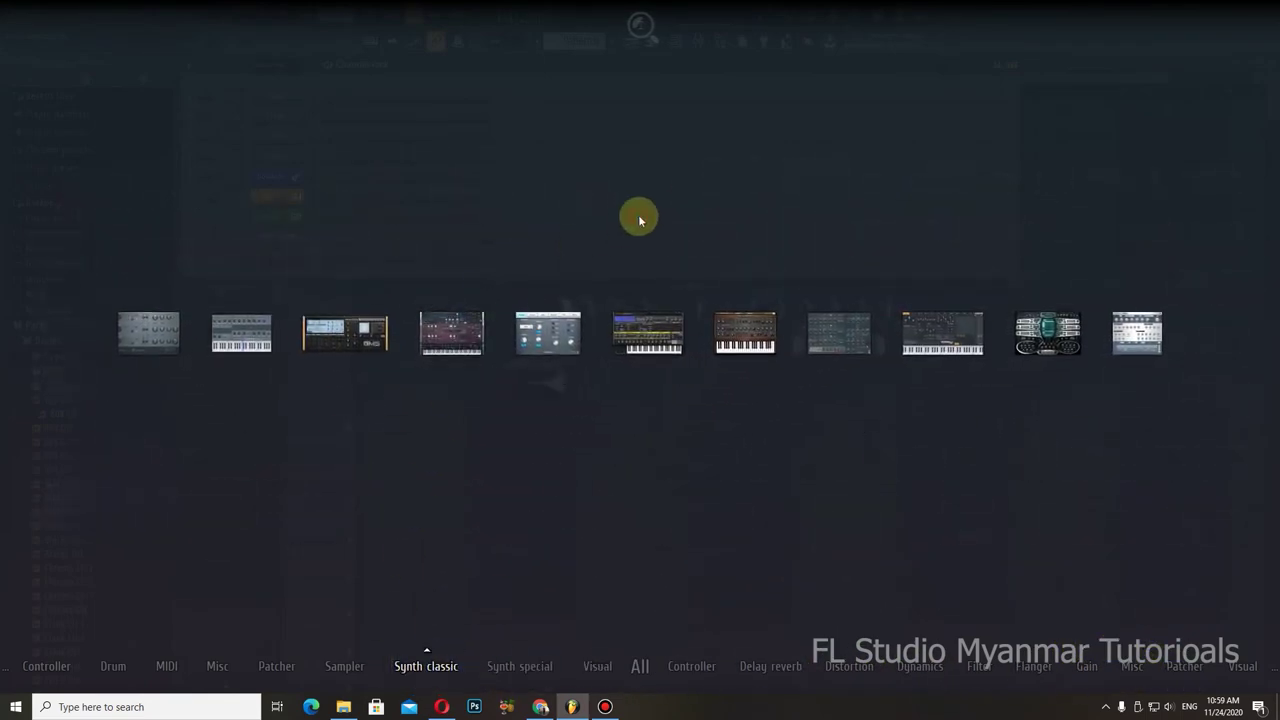
pyautogui.moveTo(640, 666)
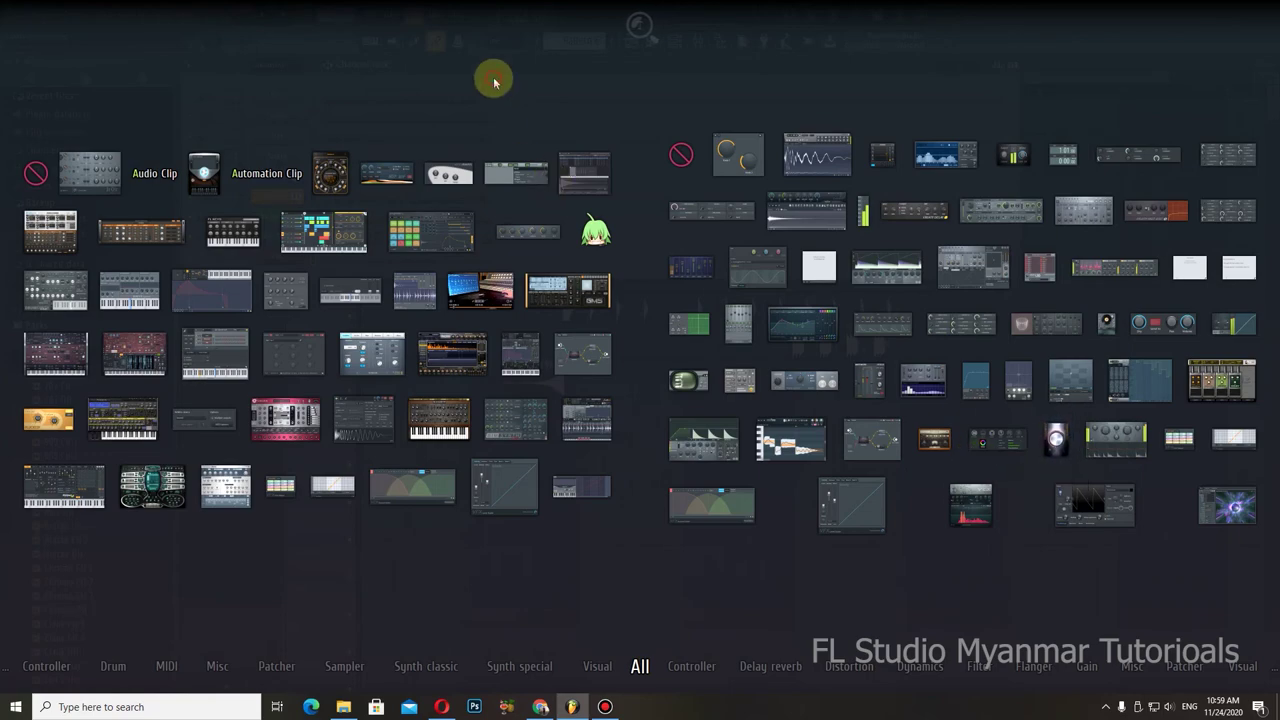
pyautogui.moveTo(600, 500); pyautogui.dragTo(498, 462)
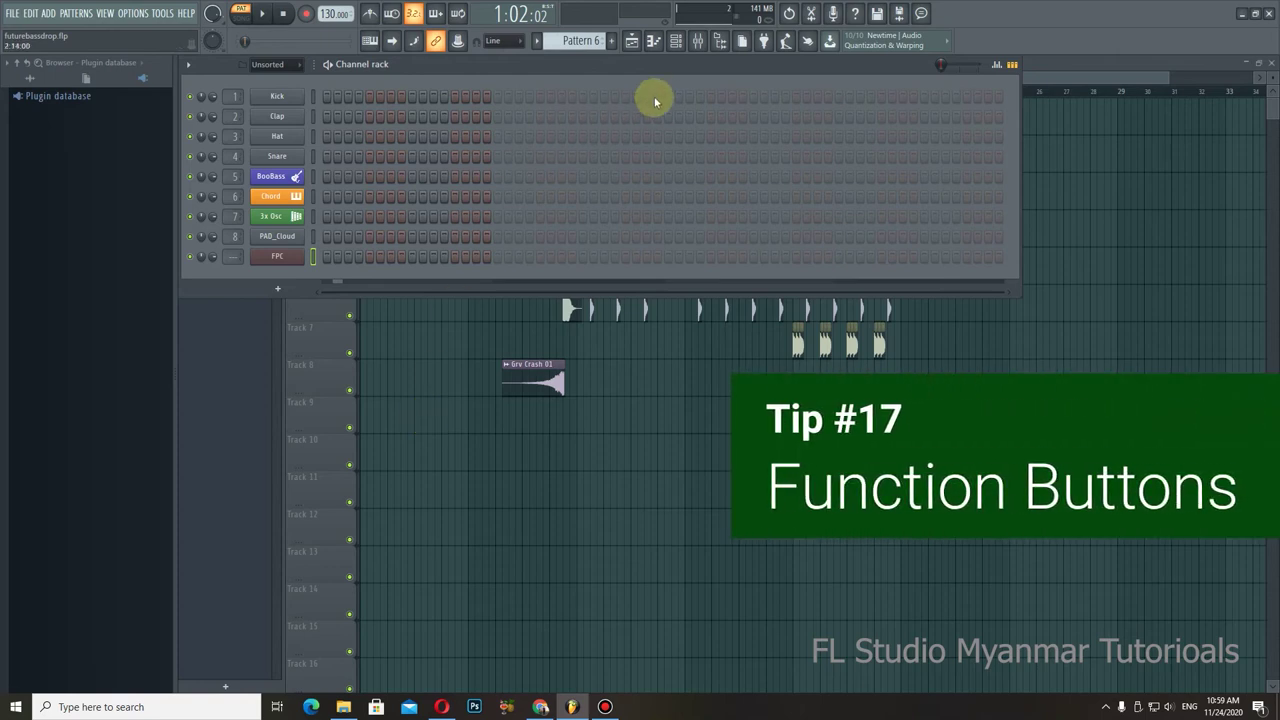
# Step: Cycle through the Playlist, Piano roll and Channel Rack views, finishing on the Mixer
pyautogui.click(632, 42)
pyautogui.click(675, 41)
pyautogui.click(697, 42)
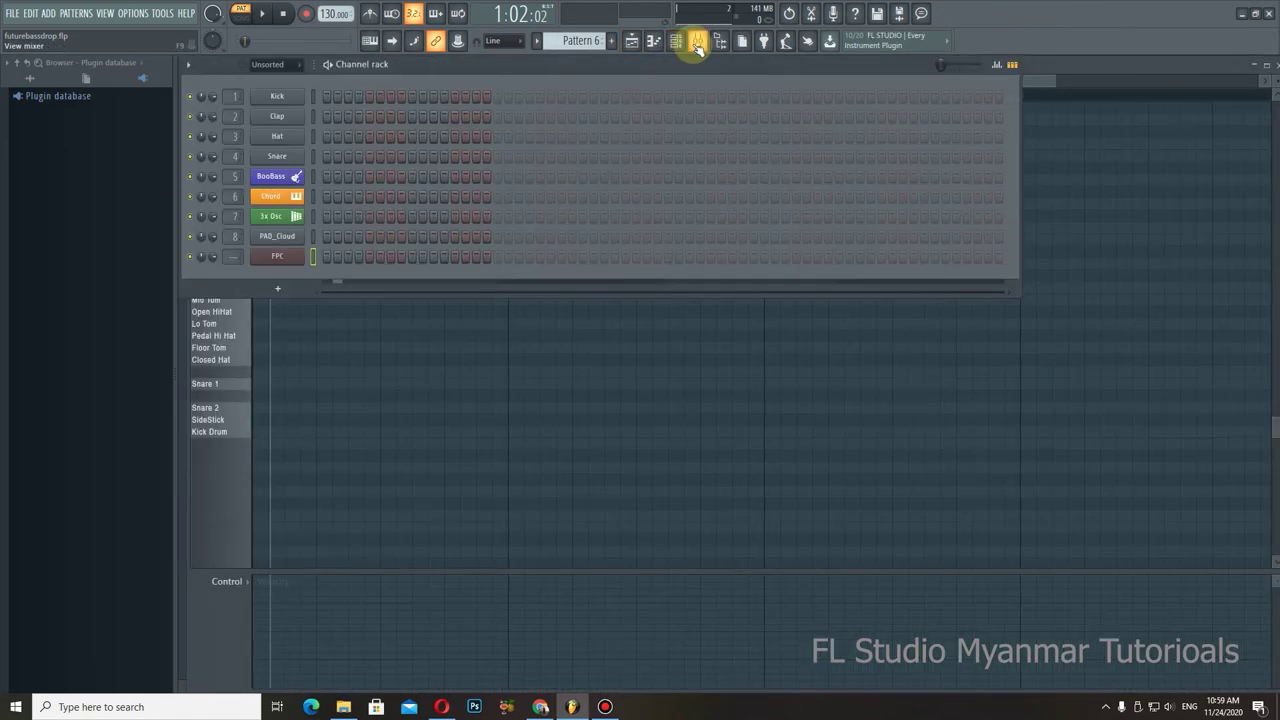
pyautogui.click(697, 42)
pyautogui.click(675, 41)
pyautogui.click(653, 41)
pyautogui.click(631, 42)
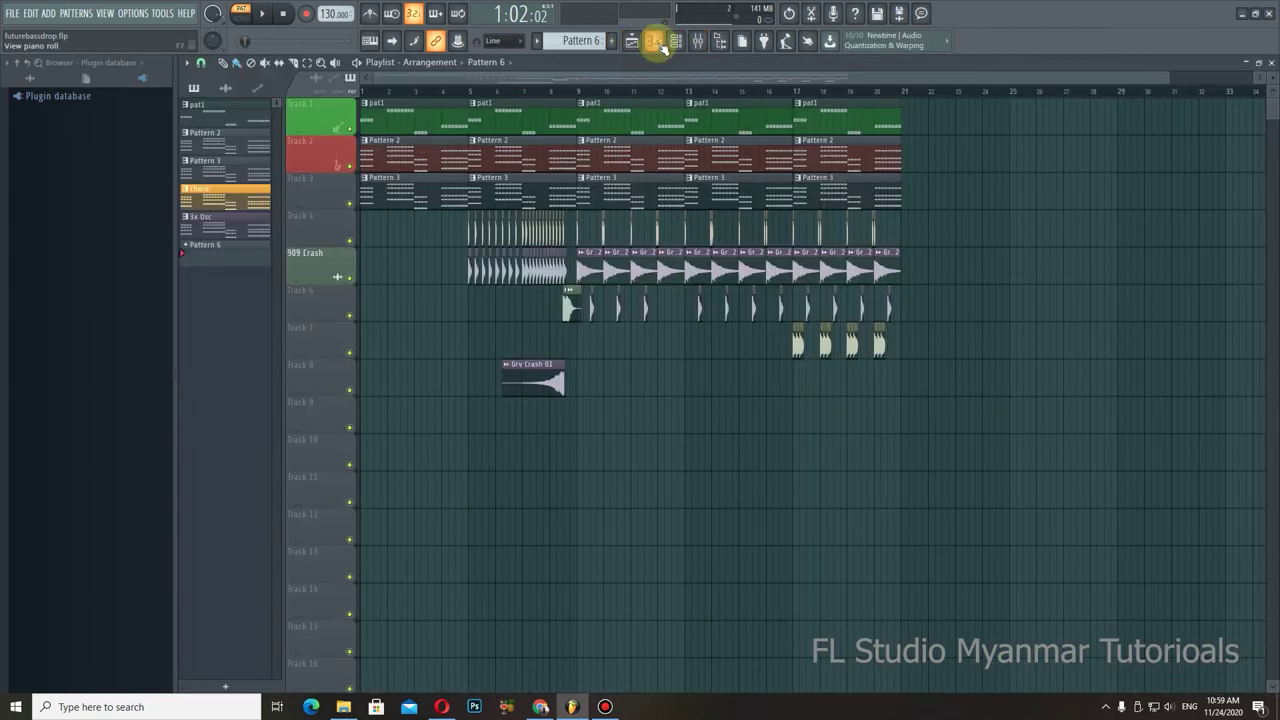
pyautogui.click(655, 42)
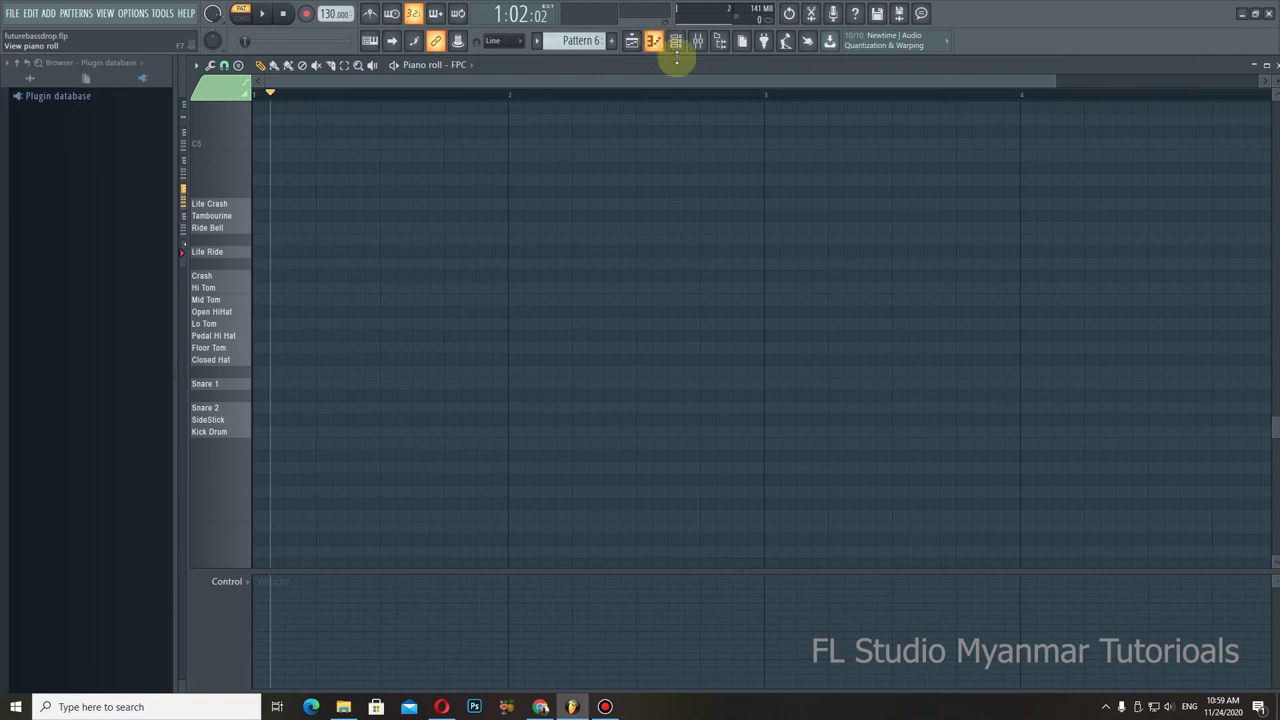
pyautogui.click(697, 42)
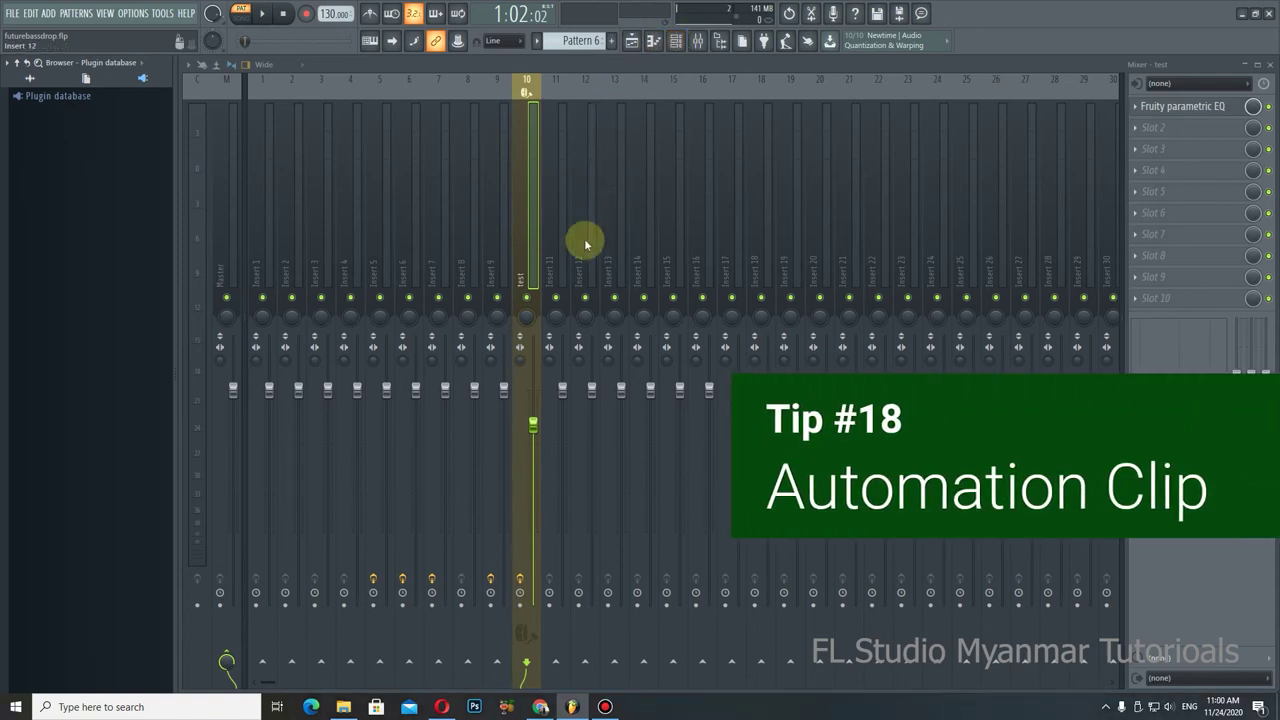
# Step: Select mixer insert 14, and open then close the FPC instrument window
pyautogui.click(628, 38)
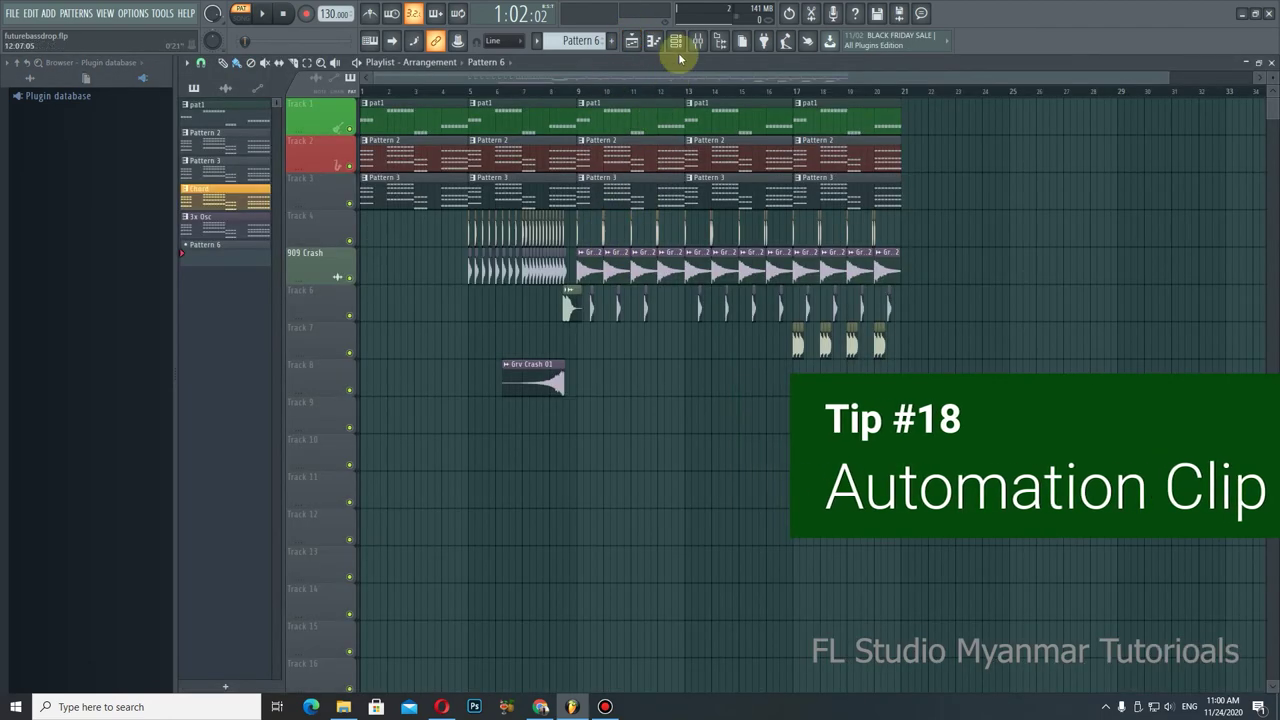
pyautogui.click(697, 41)
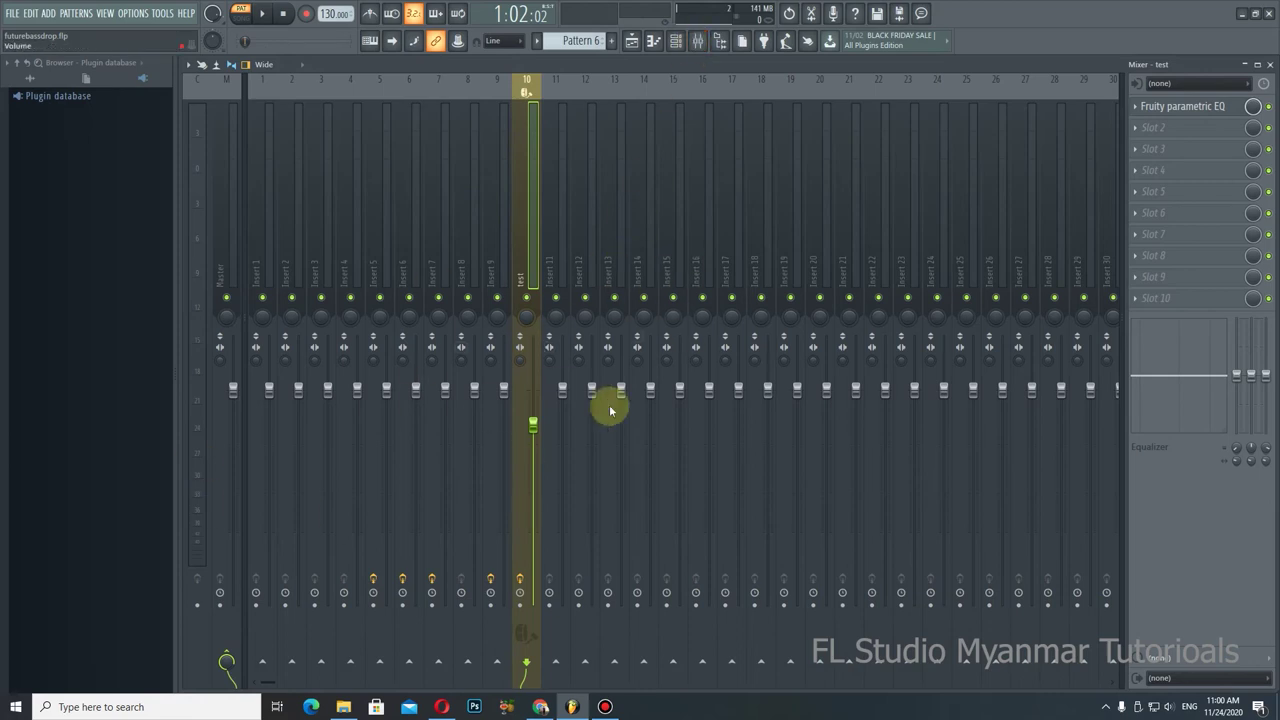
pyautogui.click(640, 358)
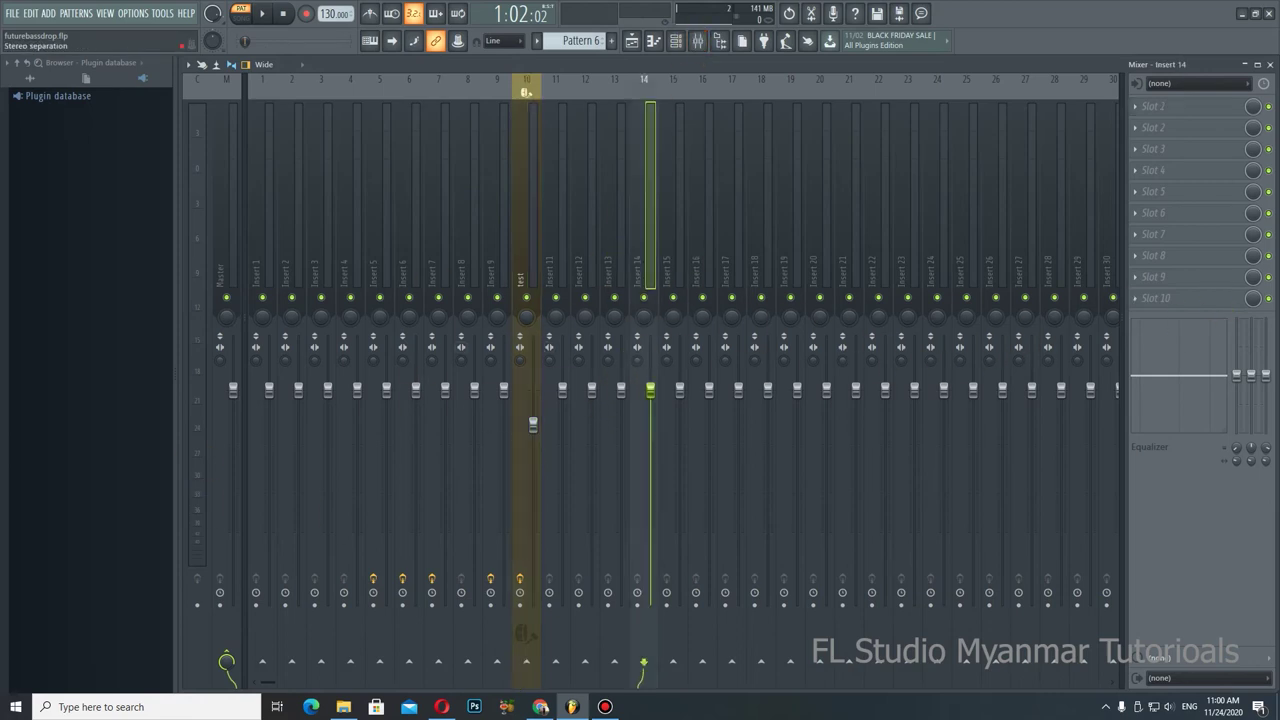
pyautogui.click(684, 42)
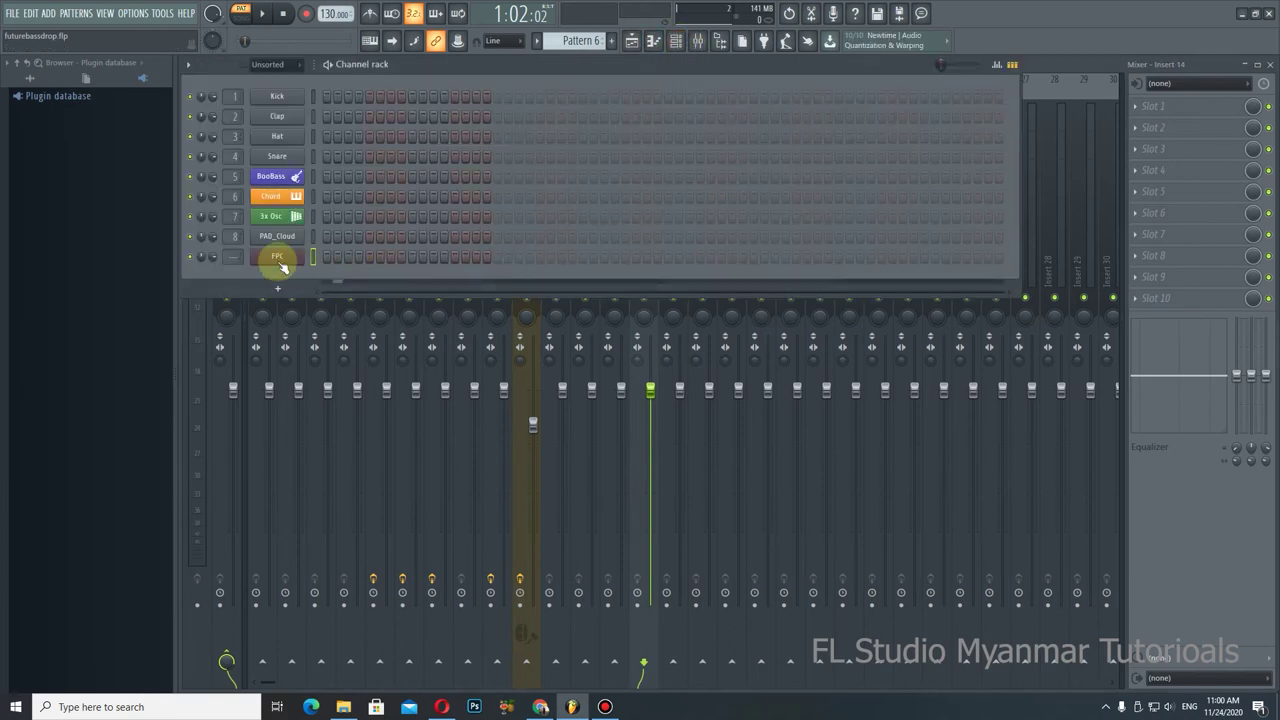
pyautogui.click(277, 256)
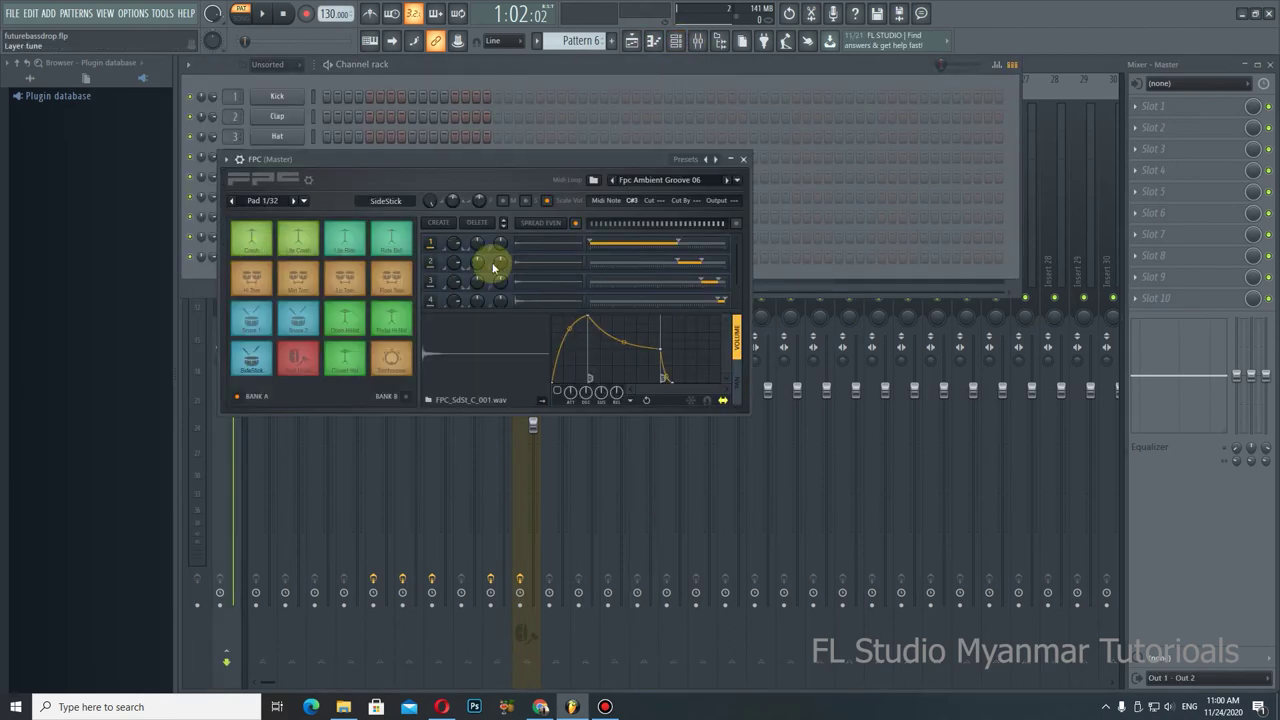
pyautogui.click(743, 159)
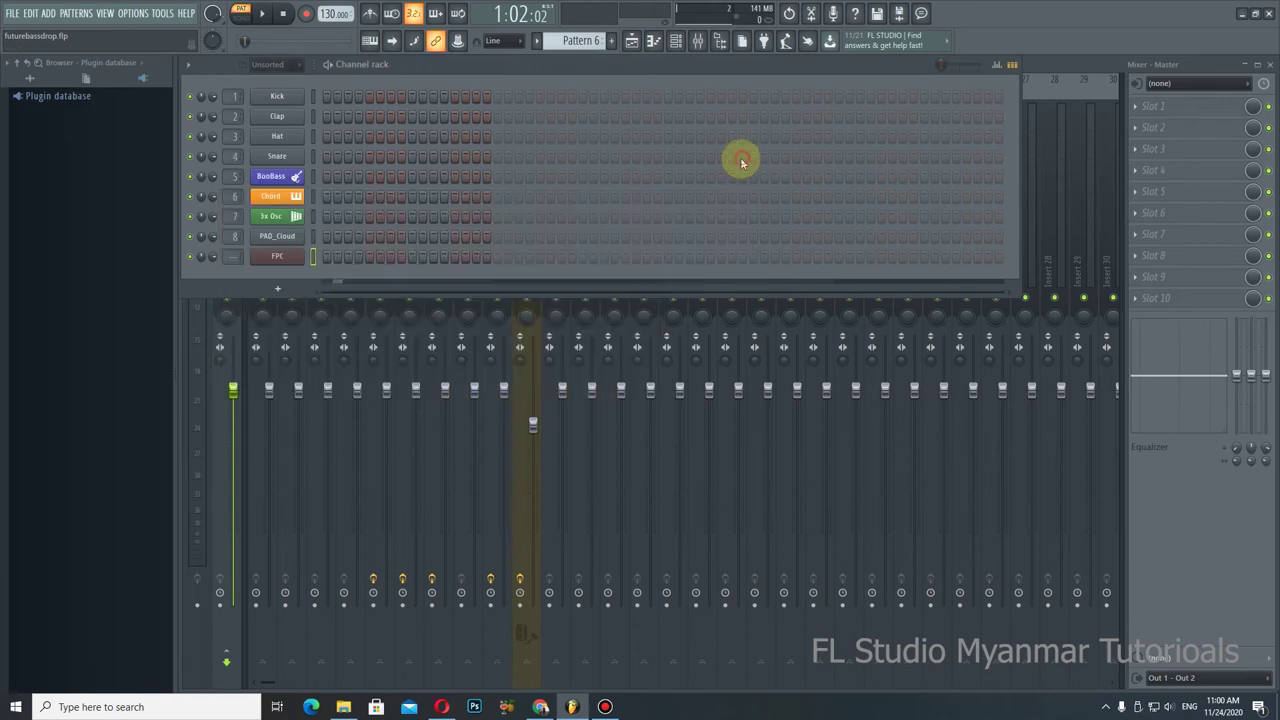
pyautogui.click(704, 48)
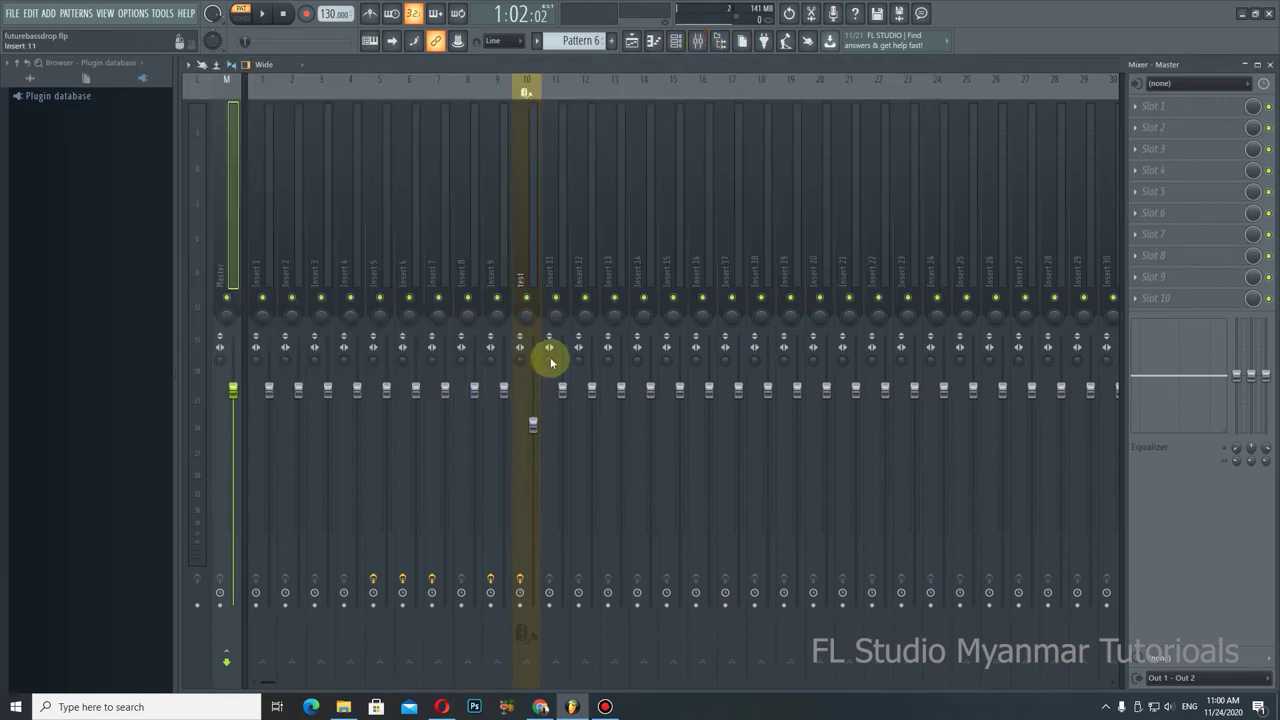
# Step: Create a volume automation clip for the test insert and add a point to its curve
pyautogui.rightClick(534, 420)
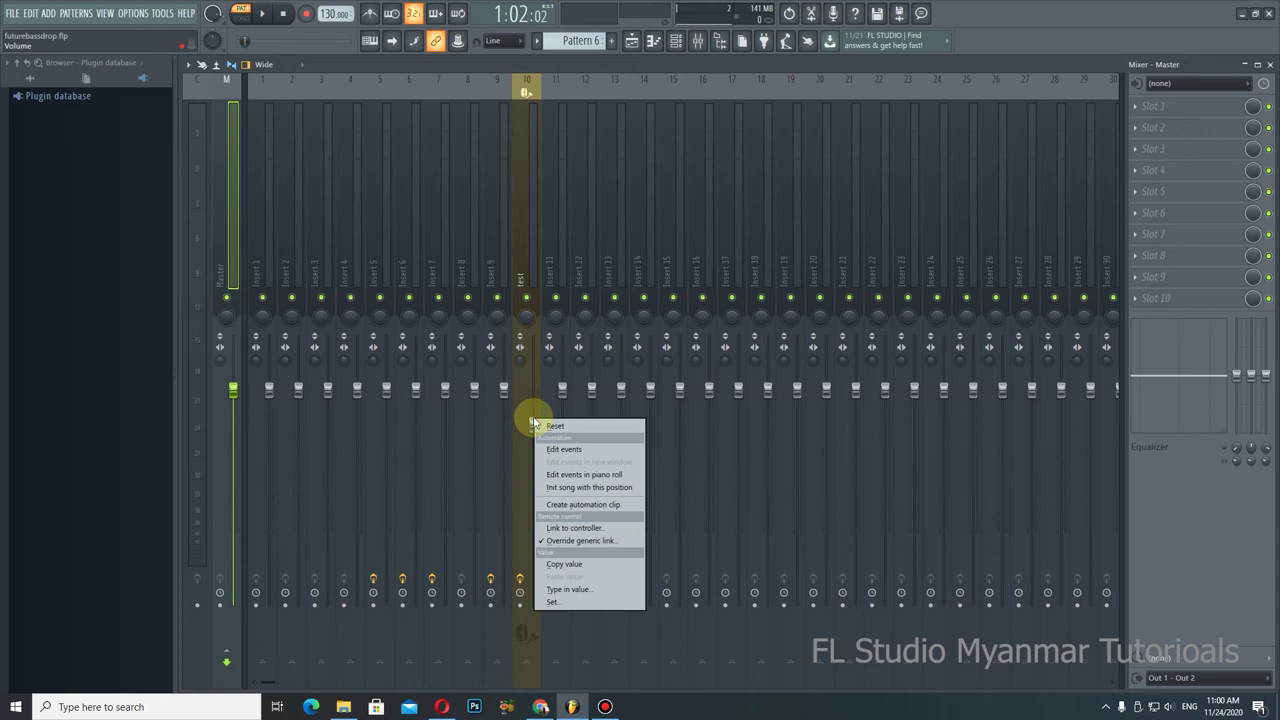
pyautogui.click(571, 504)
pyautogui.click(631, 40)
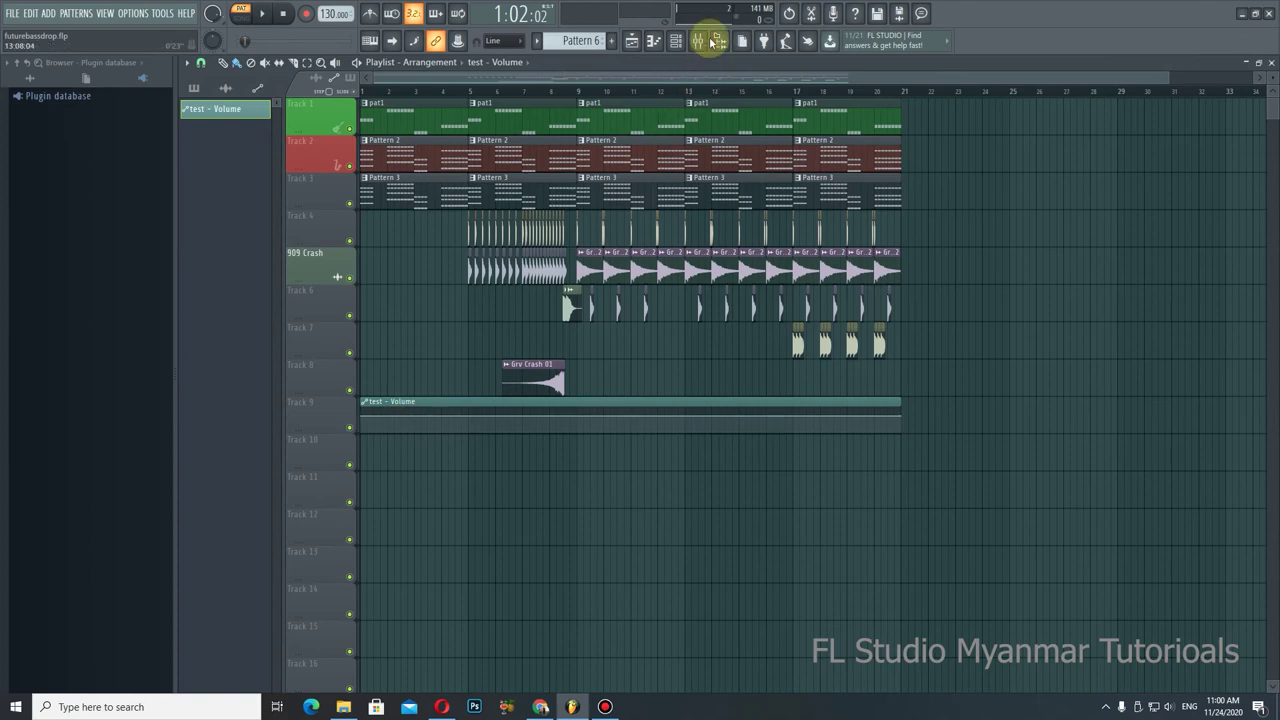
pyautogui.click(701, 41)
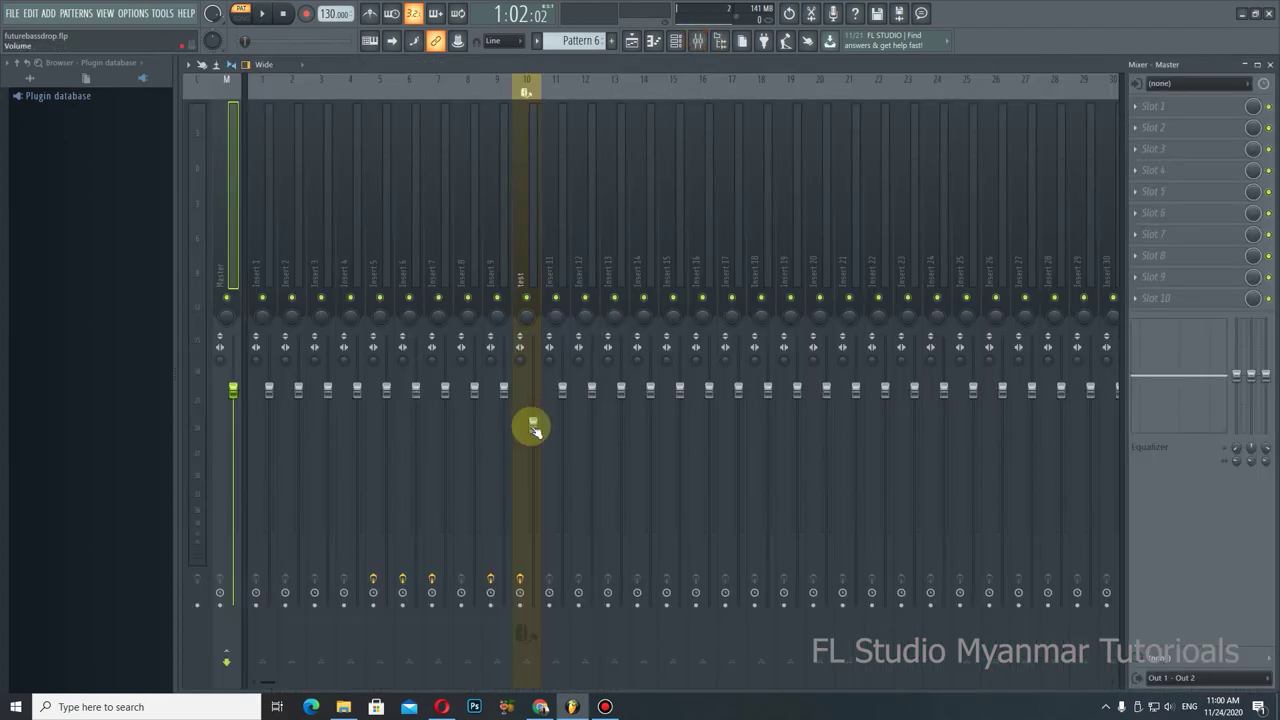
pyautogui.click(631, 40)
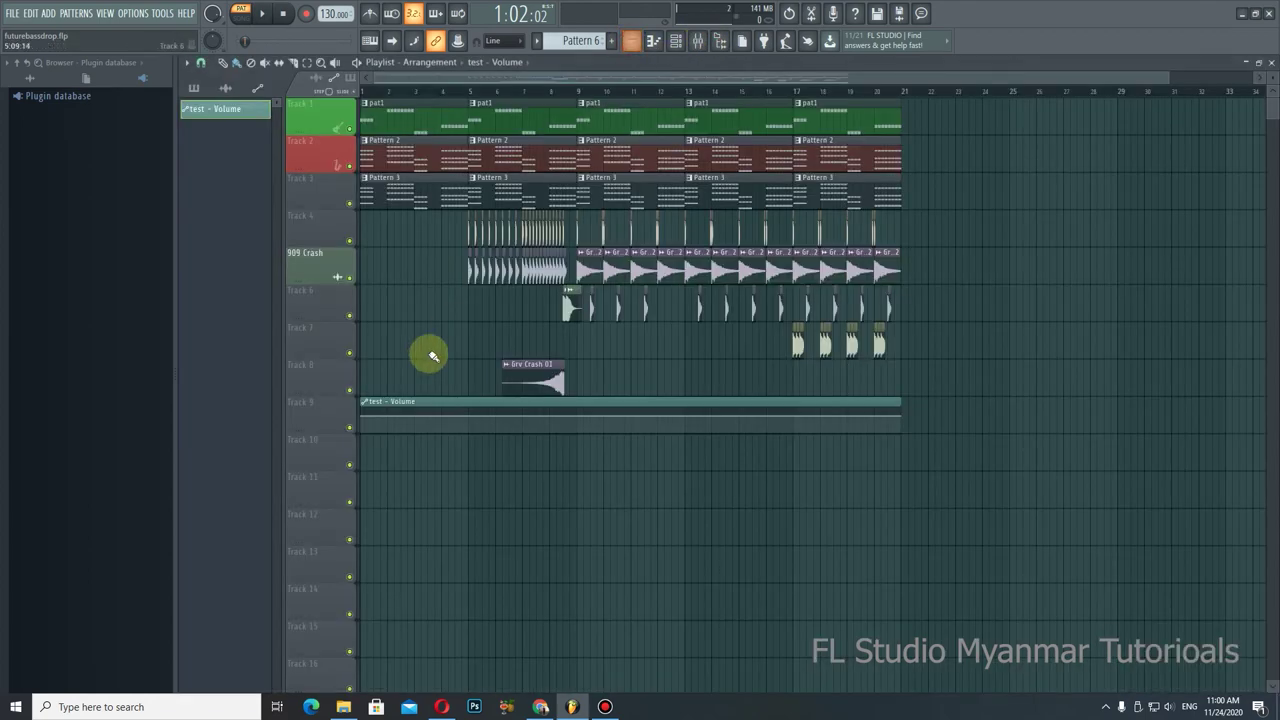
pyautogui.moveTo(397, 417); pyautogui.dragTo(471, 417)
# Step: Play the song from the start, lower the test fader, and move the Mixer beside the Playlist
pyautogui.click(426, 90)
pyautogui.click(360, 90)
pyautogui.press('space')
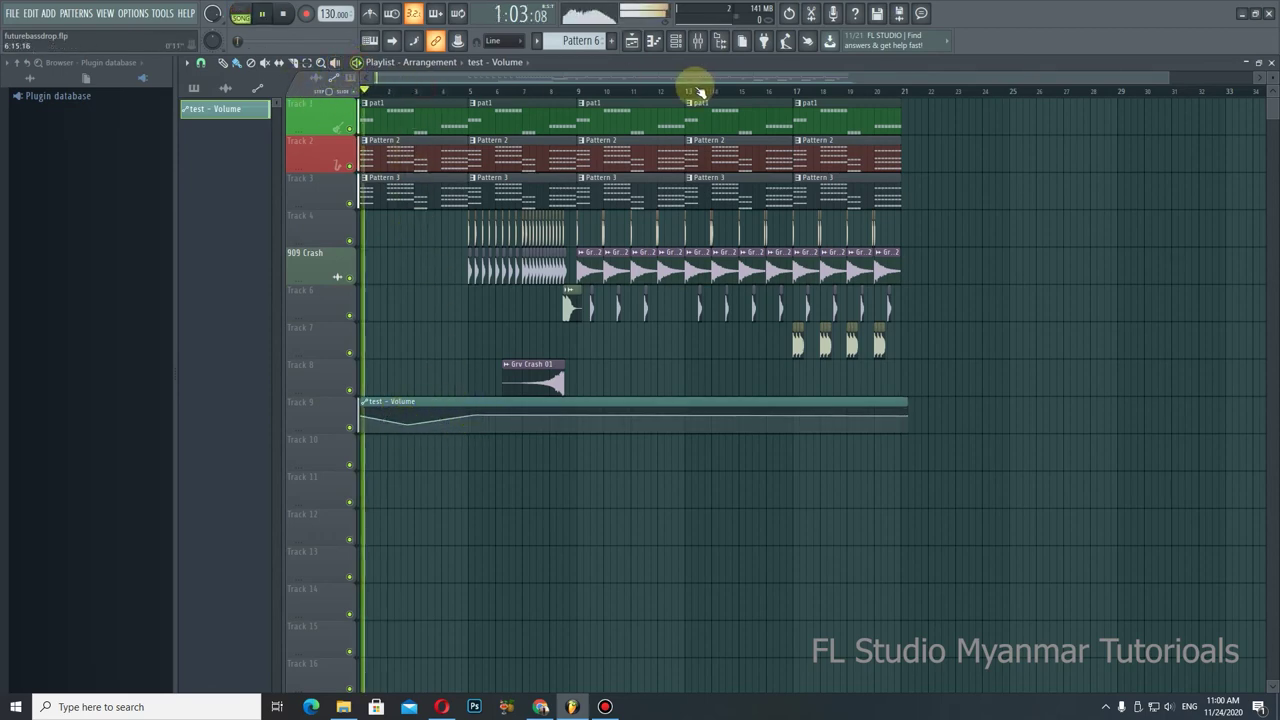
pyautogui.click(700, 41)
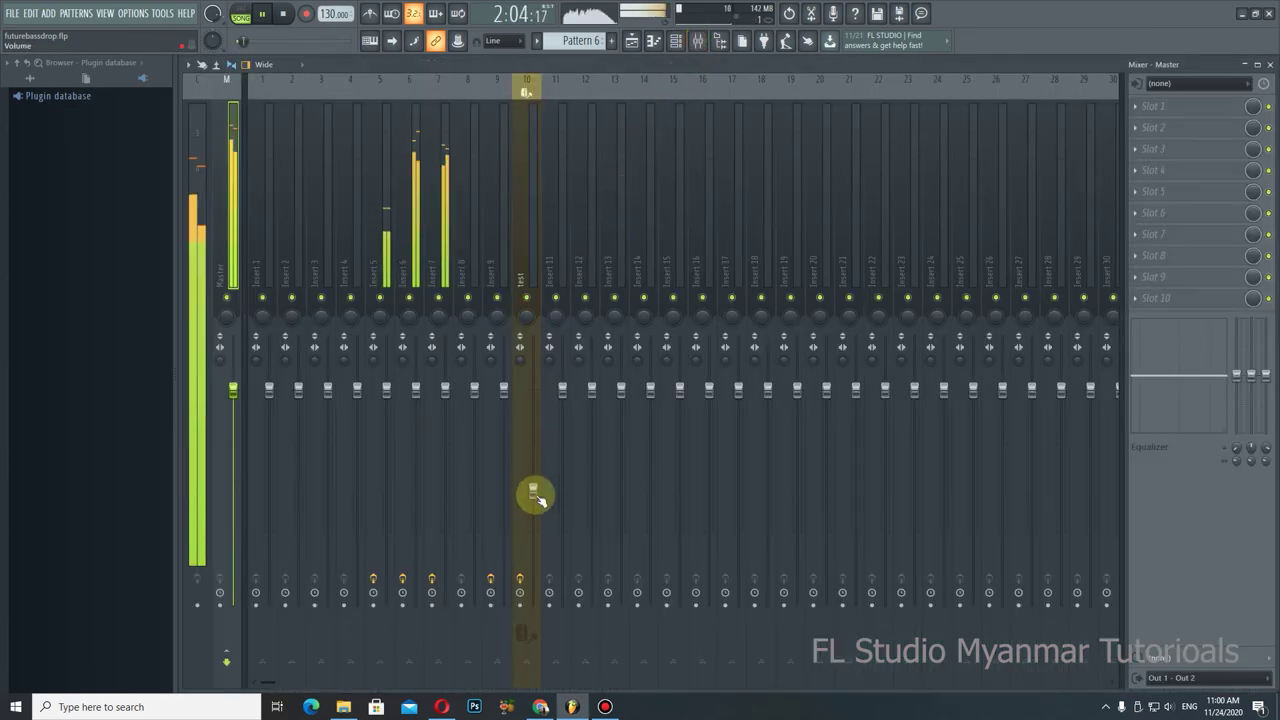
pyautogui.moveTo(537, 513); pyautogui.dragTo(538, 525)
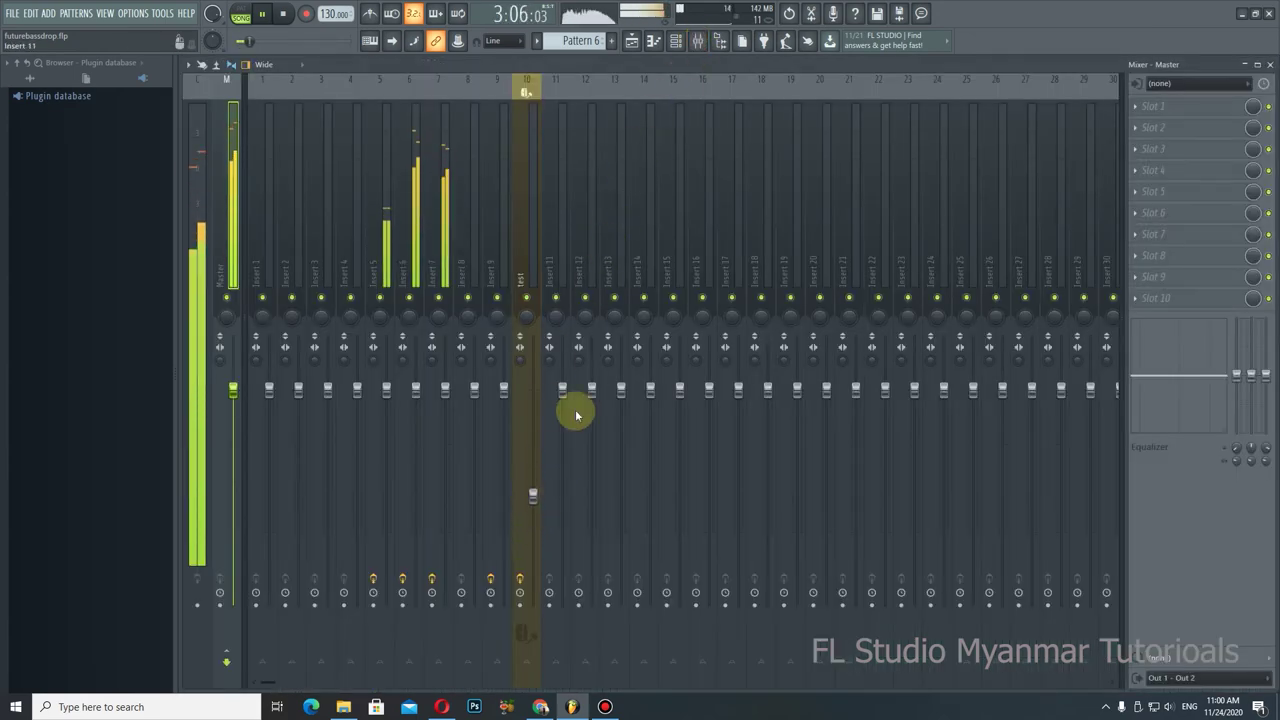
pyautogui.moveTo(630, 66); pyautogui.dragTo(1094, 86)
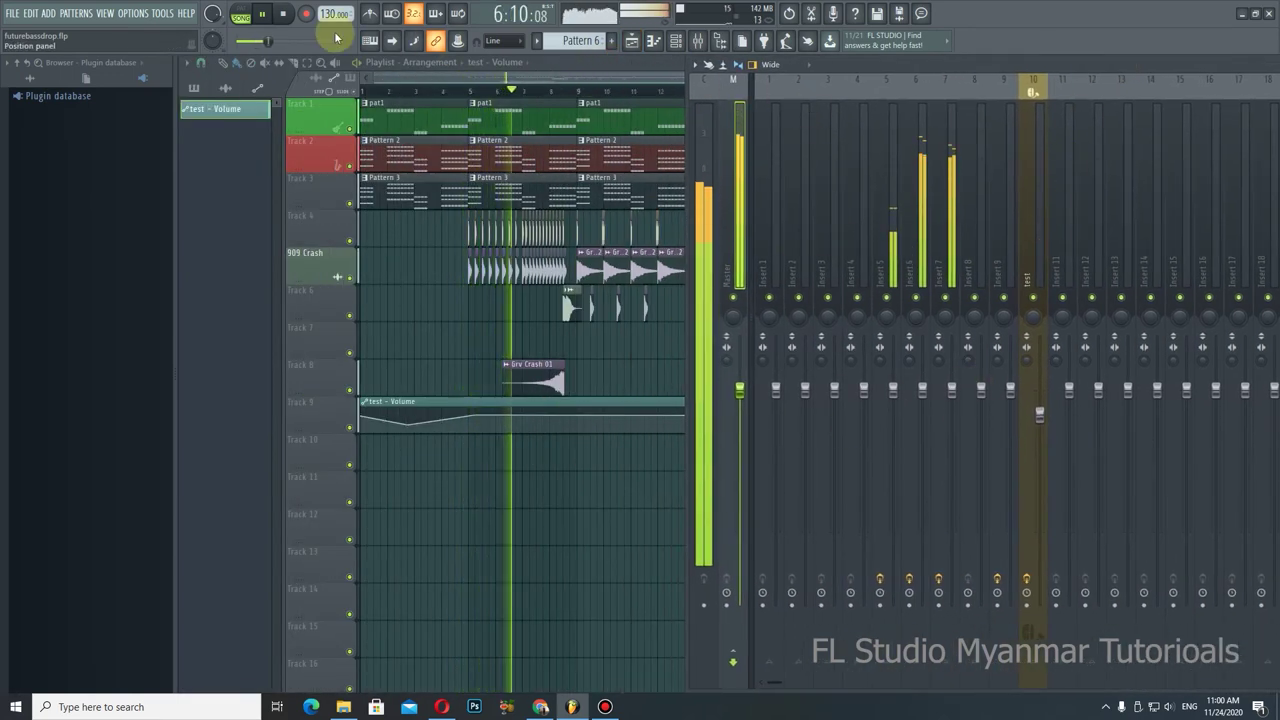
# Step: Replay from the start, pause at 5:11:06, and open the test insert's pan automation options
pyautogui.click(262, 14)
pyautogui.click(285, 14)
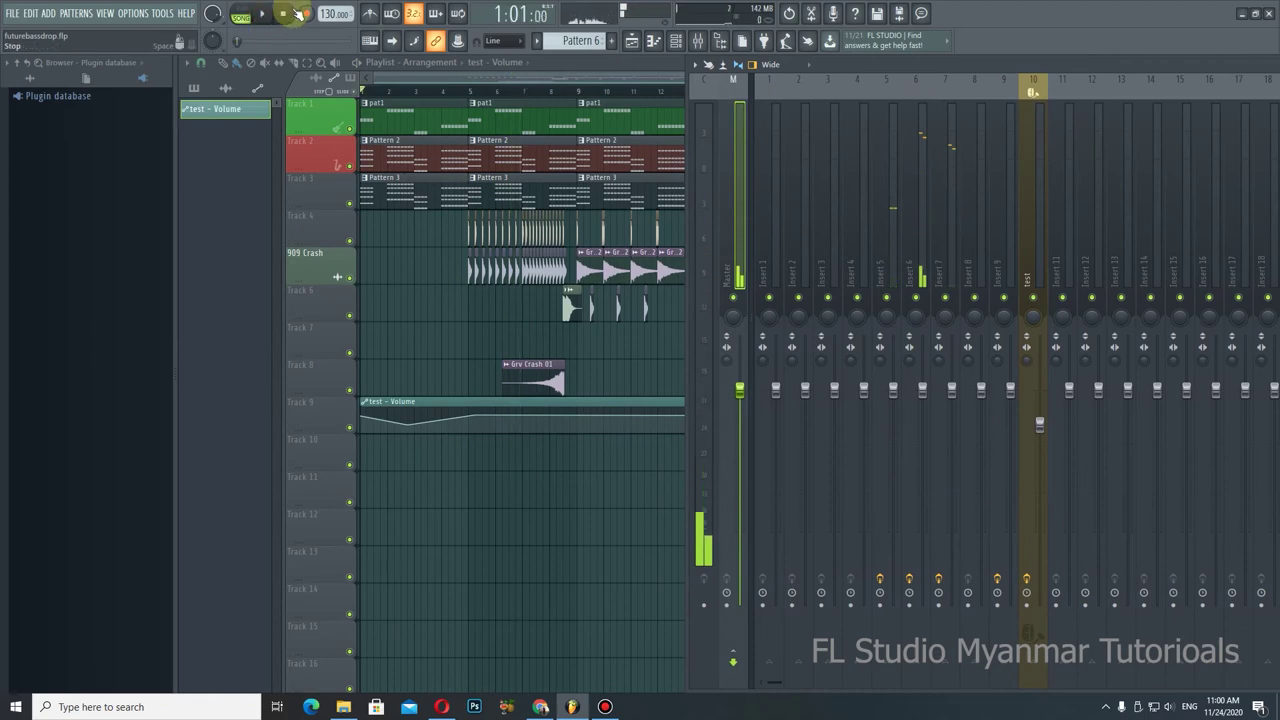
pyautogui.click(262, 14)
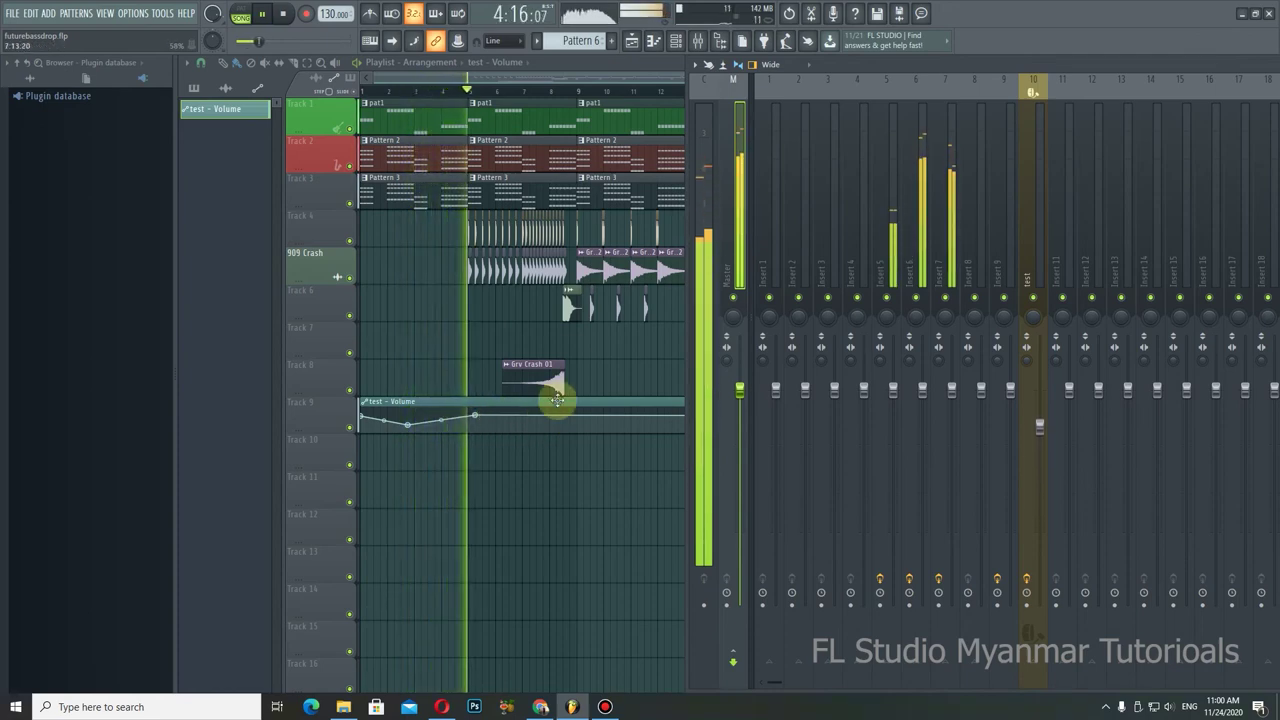
pyautogui.click(265, 14)
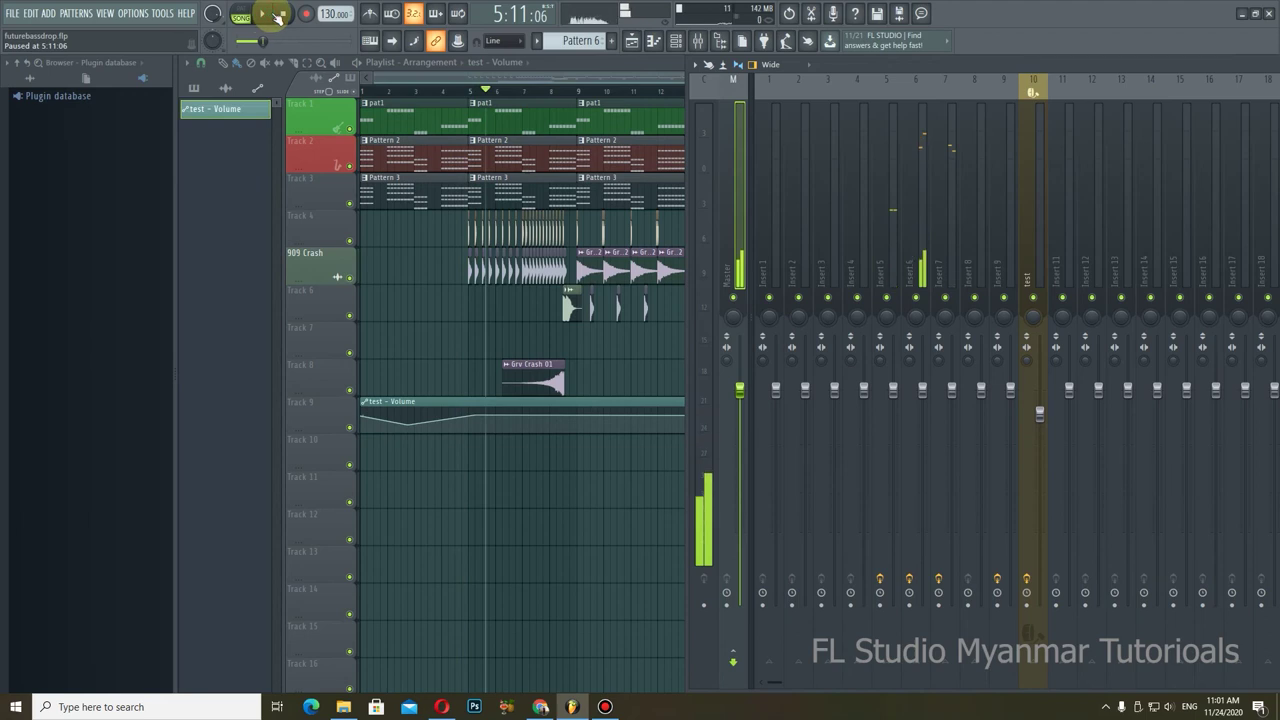
pyautogui.moveTo(868, 65); pyautogui.dragTo(363, 77)
pyautogui.rightClick(527, 320)
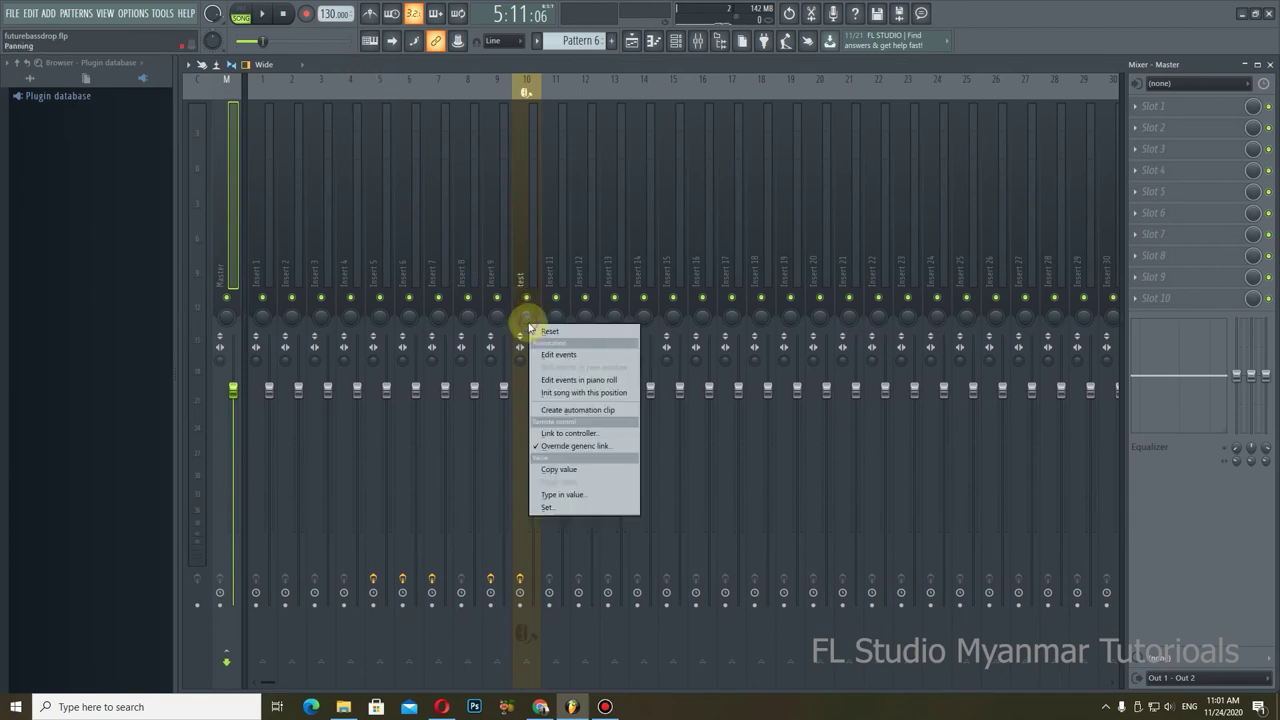
# Step: Dismiss the test insert's panning options menu
pyautogui.click(625, 63)
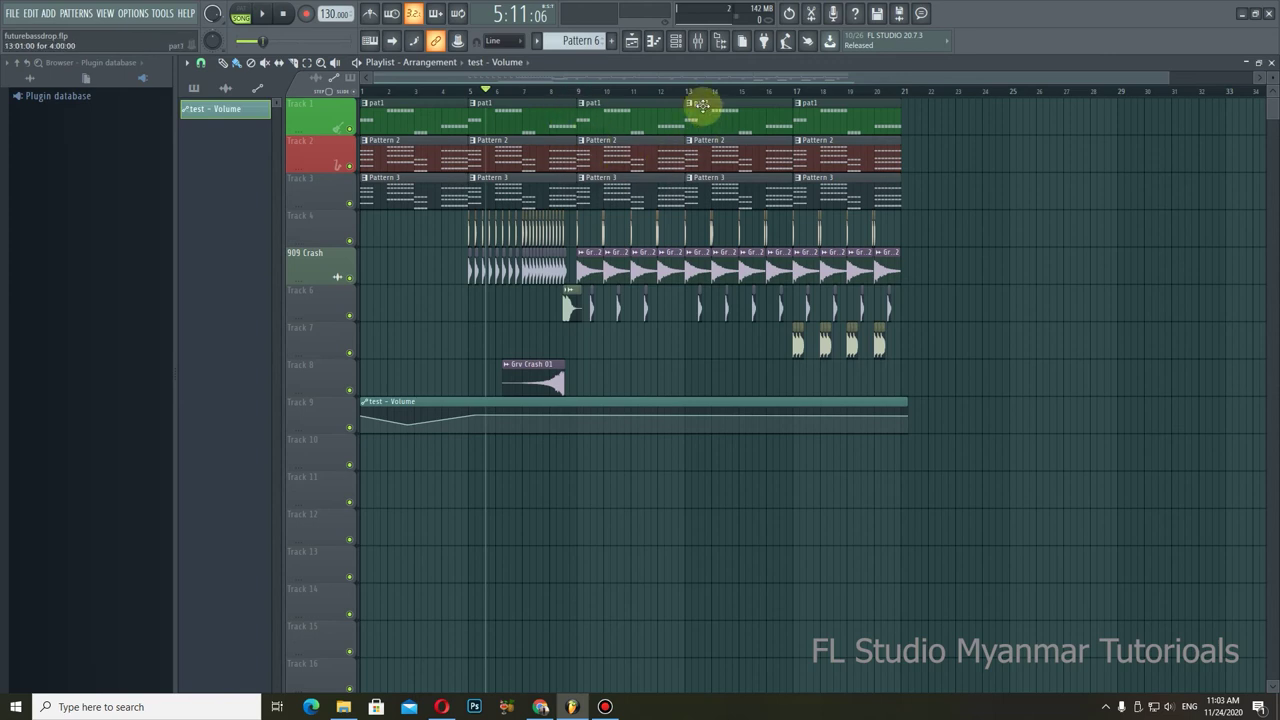
# Step: Switch the Channel Rack filter from Automation to All and select the 3x Osc channel
pyautogui.click(676, 45)
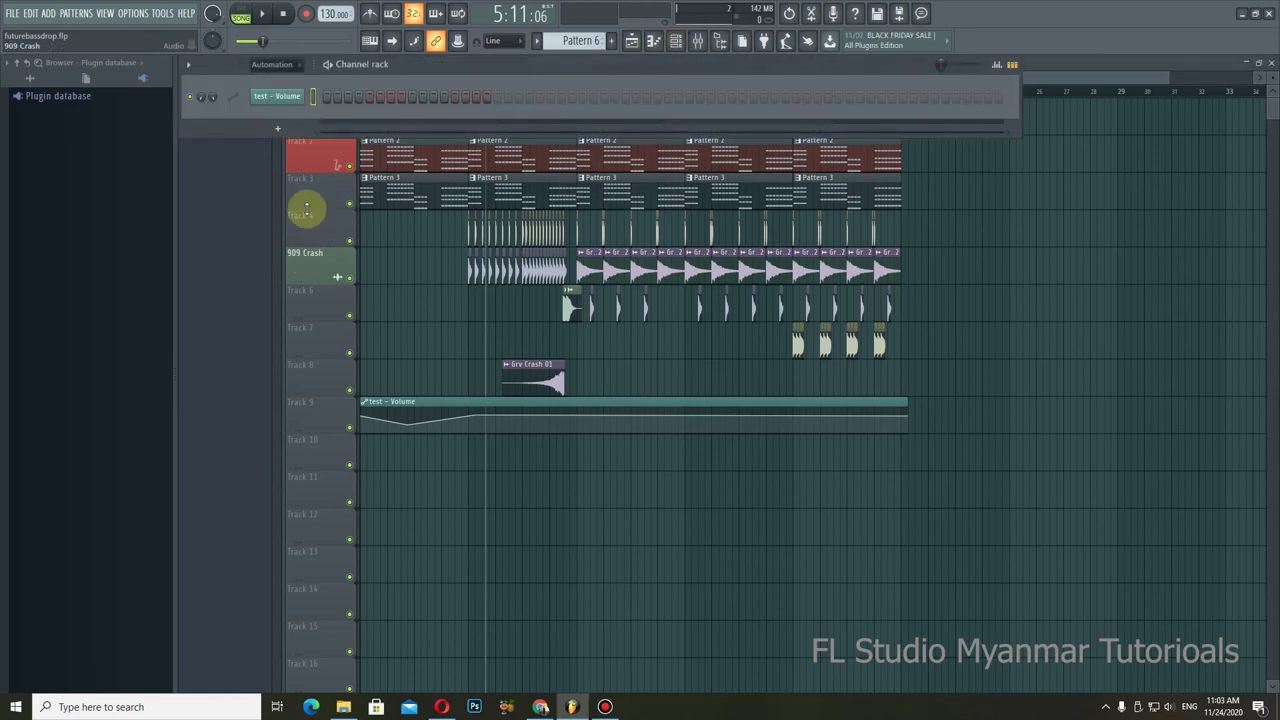
pyautogui.click(291, 65)
pyautogui.click(257, 79)
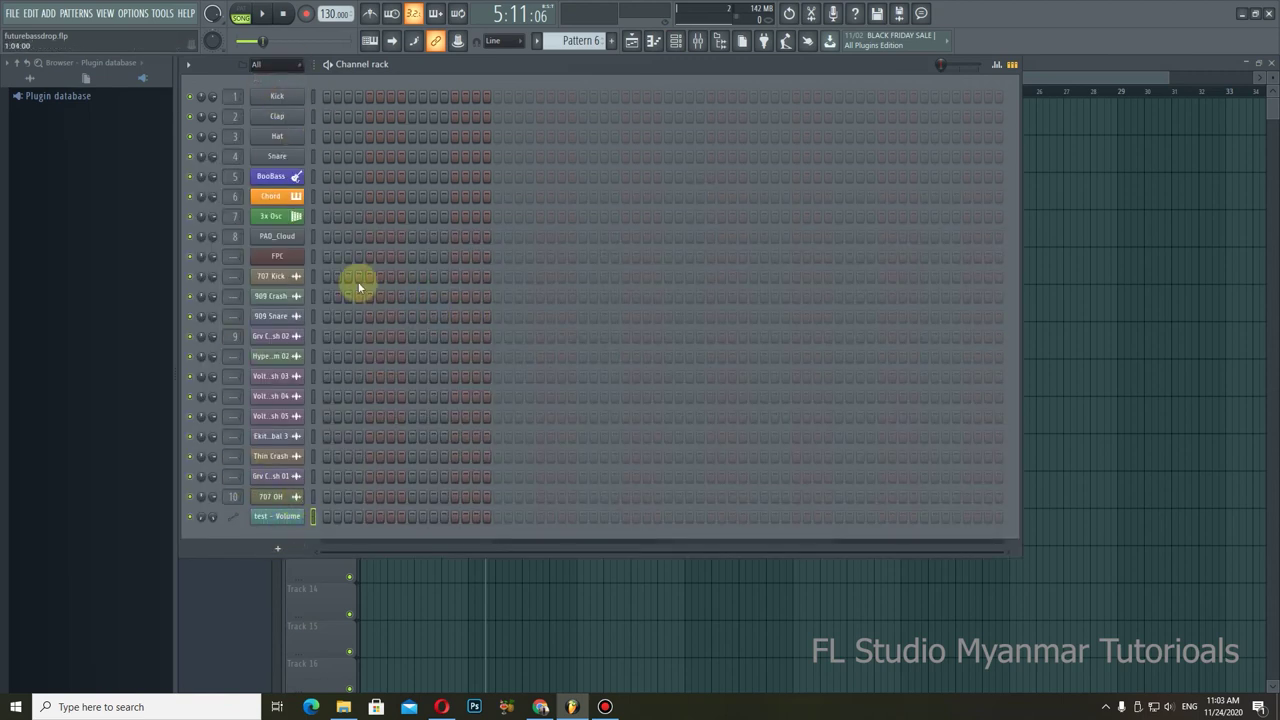
pyautogui.click(314, 216)
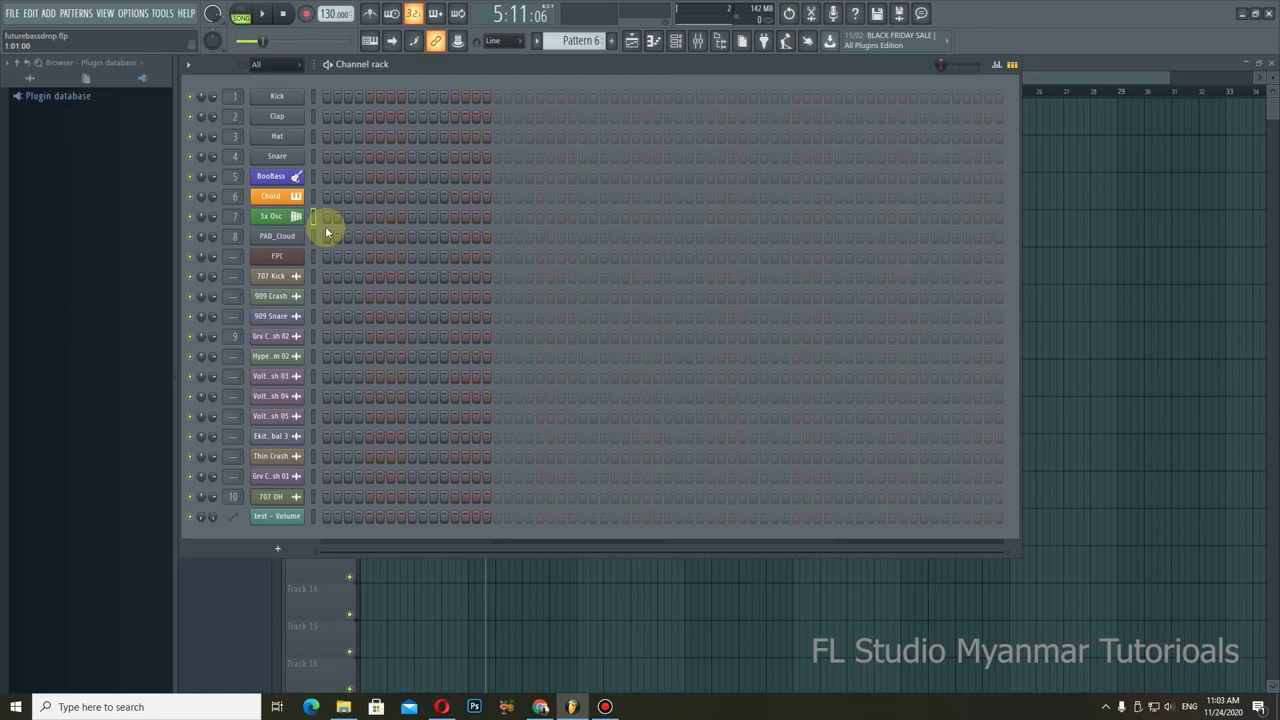
# Step: Enable computer-keyboard note input and play F4, C4, G4 and C5 on 3x Osc
pyautogui.click(371, 42)
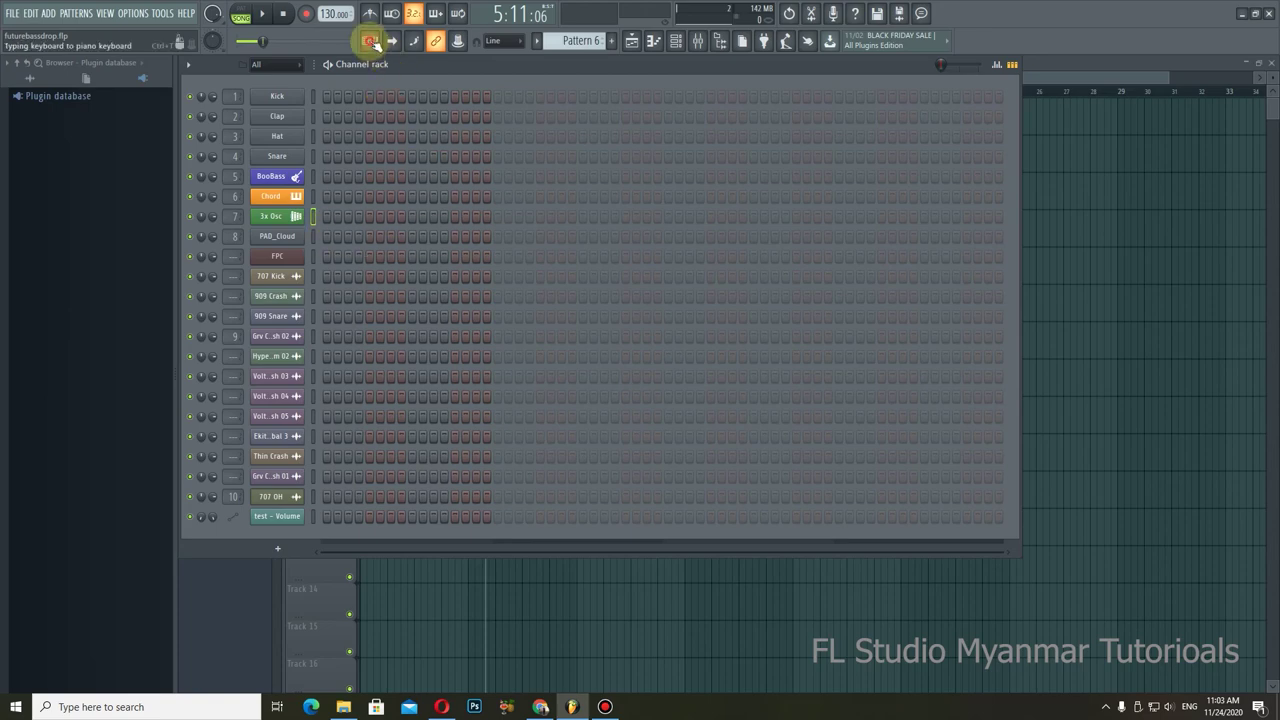
pyautogui.click(371, 44)
pyautogui.press('v')
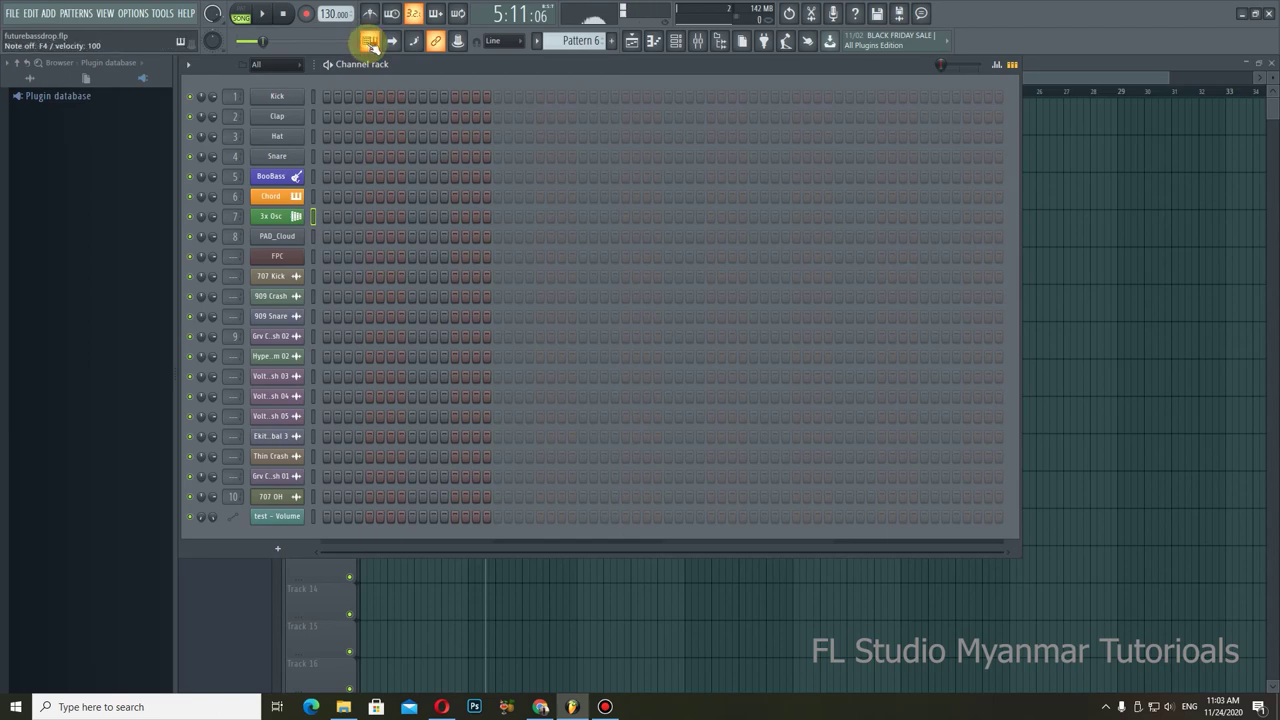
pyautogui.press('z')
pyautogui.press('v')
pyautogui.press('b')
pyautogui.press(',')
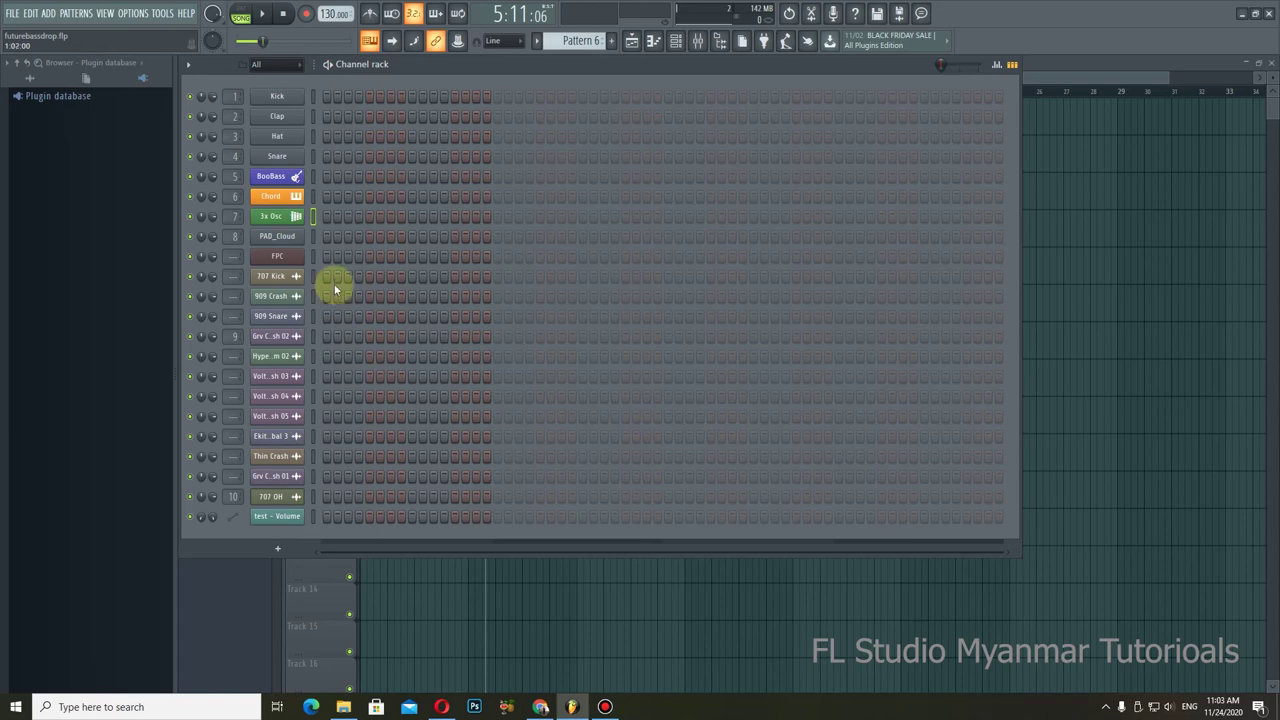
# Step: Play F4, C4, E4 and G4 on the Chord channel, then close the Channel Rack with F6
pyautogui.click(314, 197)
pyautogui.press('v')
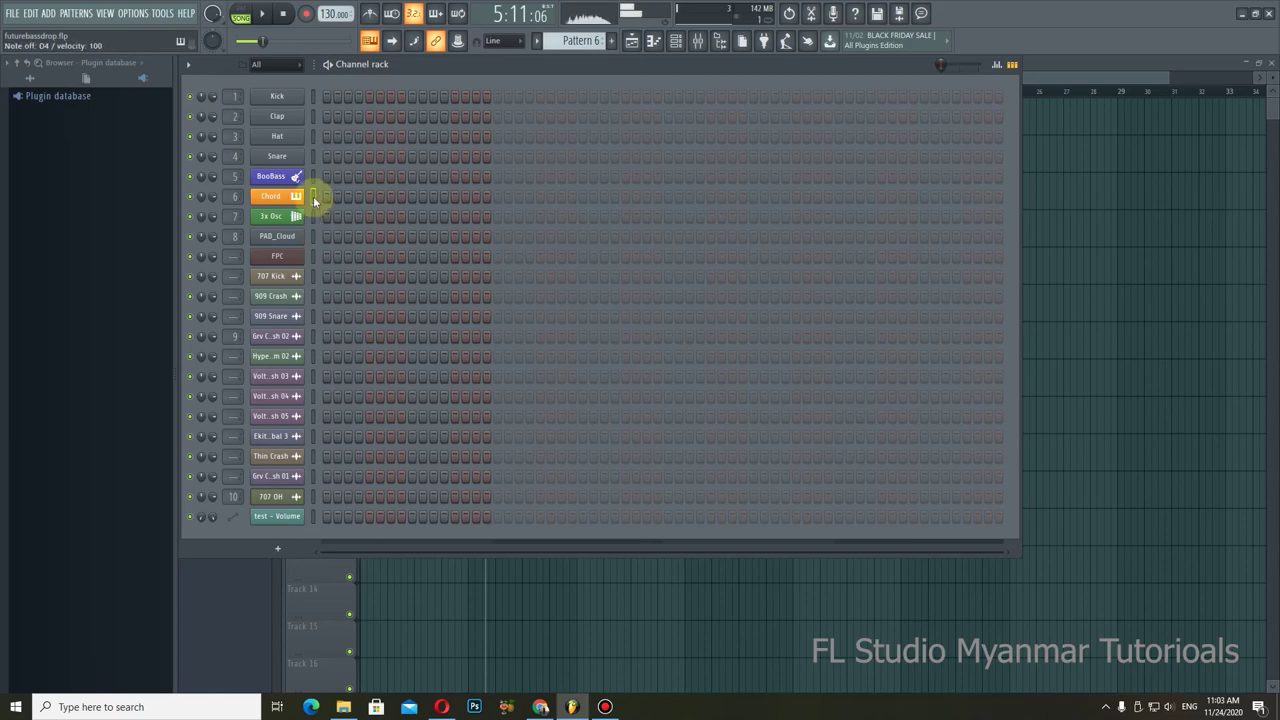
pyautogui.press('z')
pyautogui.press('c')
pyautogui.press('z')
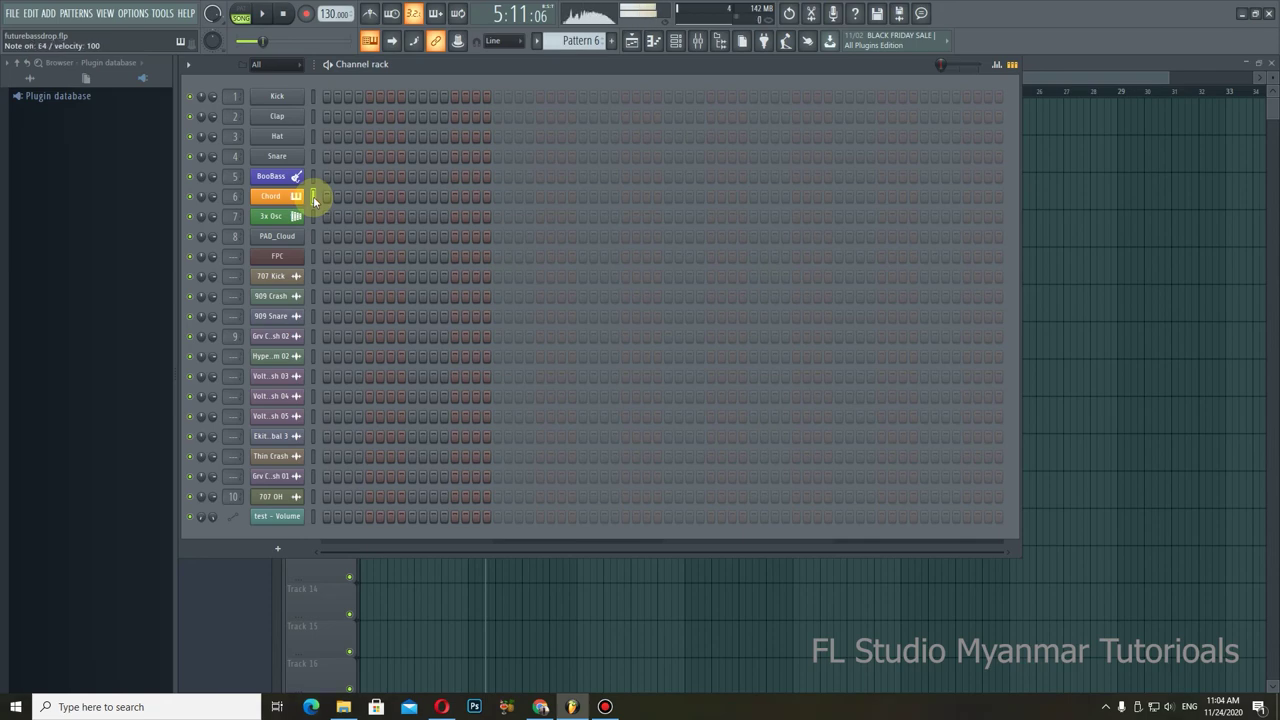
pyautogui.press('c')
pyautogui.press('b')
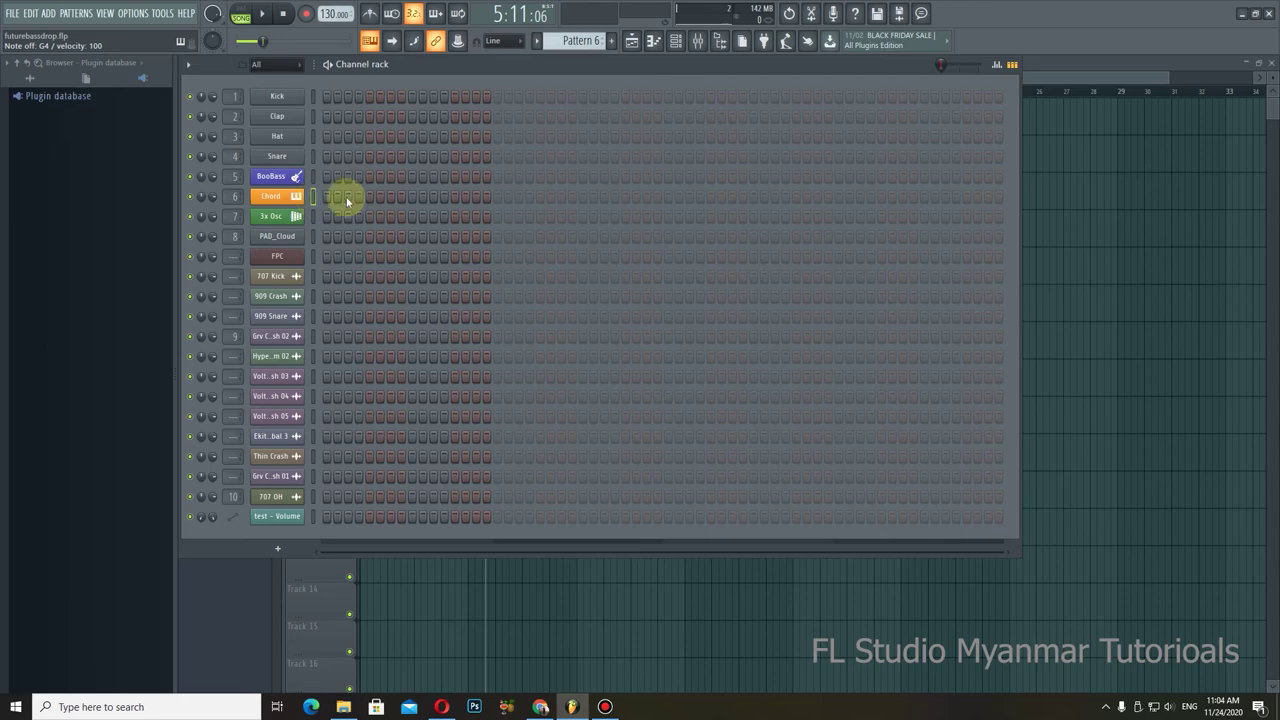
pyautogui.press('F6')
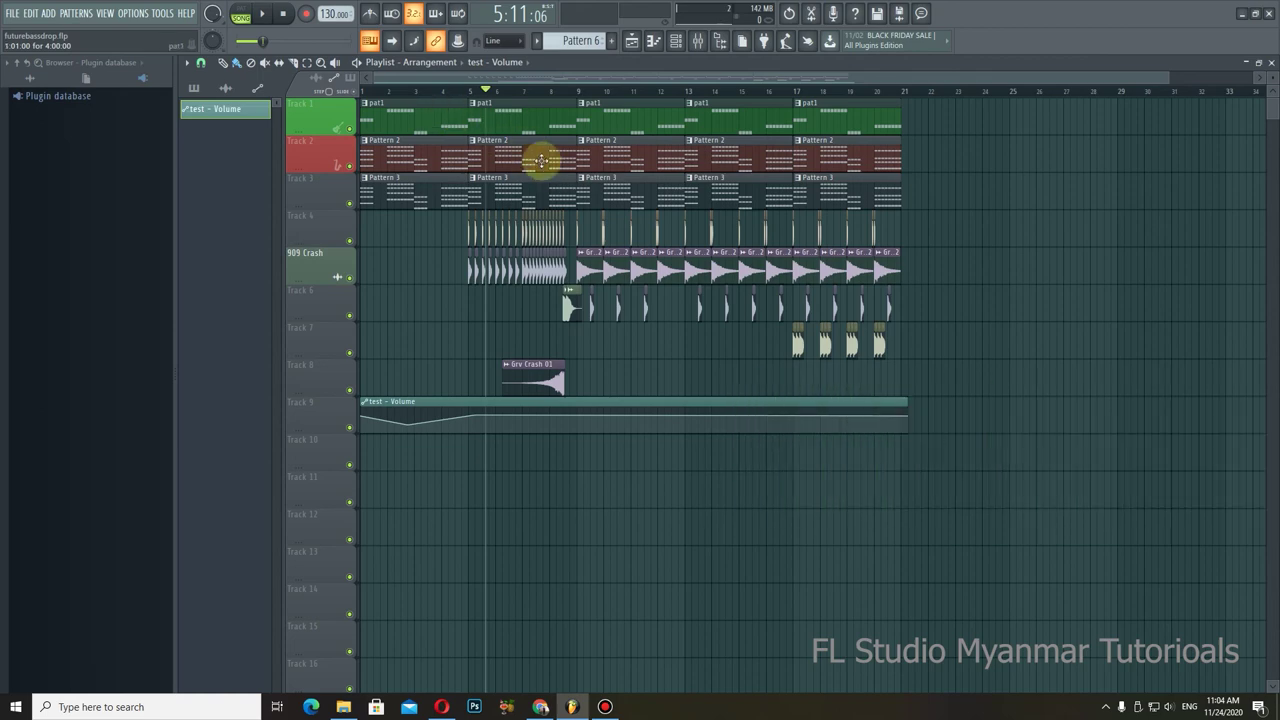
# Step: Reopen the Channel Rack and rename the Chord channel to Bass
pyautogui.click(676, 40)
pyautogui.rightClick(287, 198)
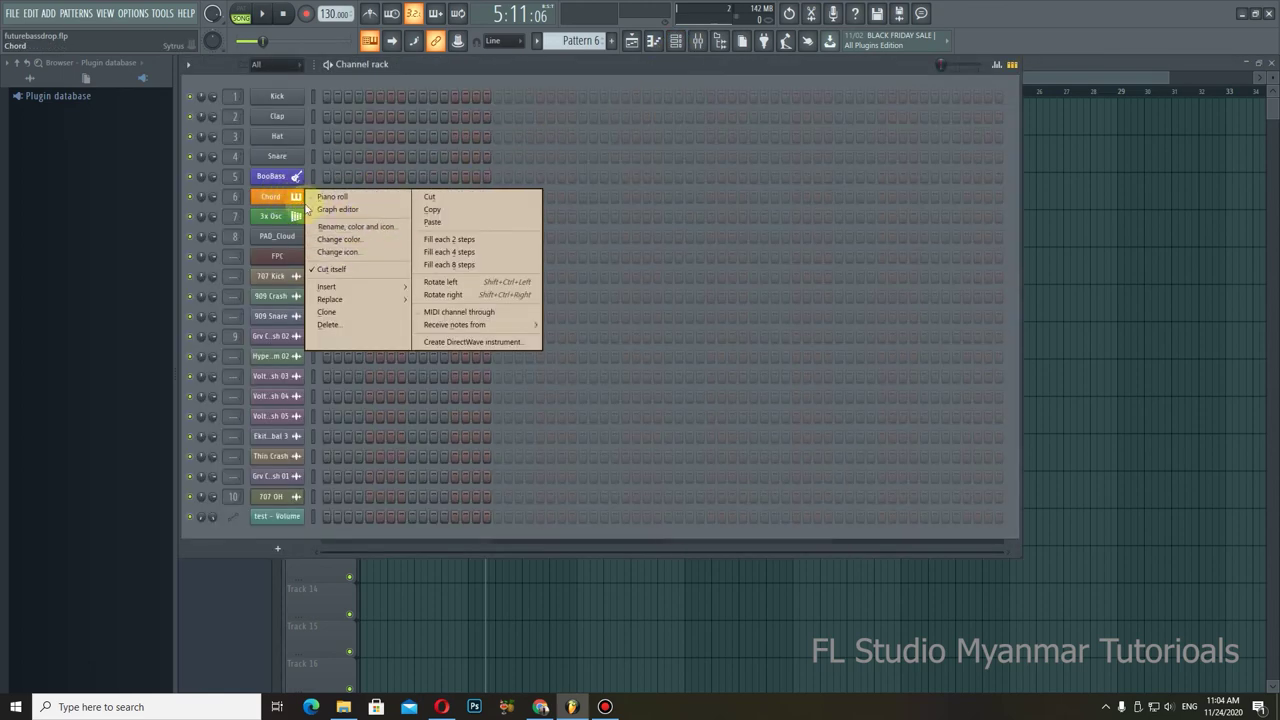
pyautogui.click(287, 198)
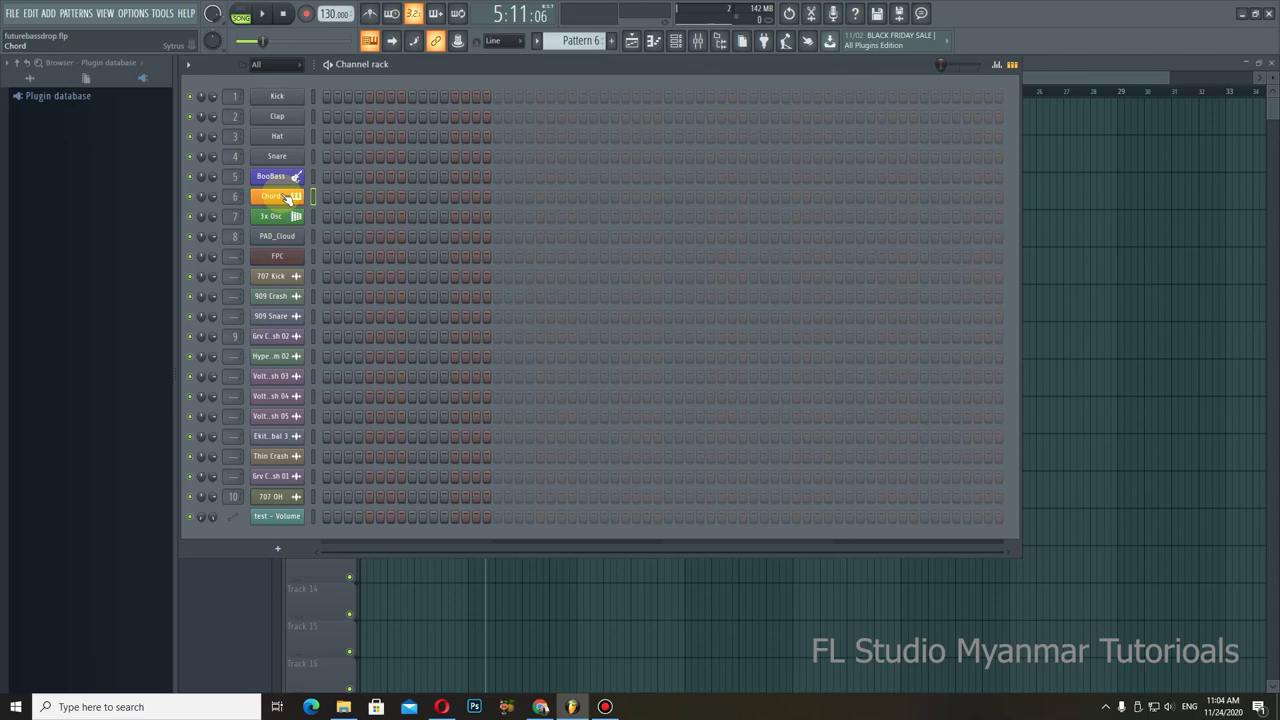
pyautogui.keyDown('shift'); pyautogui.click(287, 198); pyautogui.keyUp('shift')
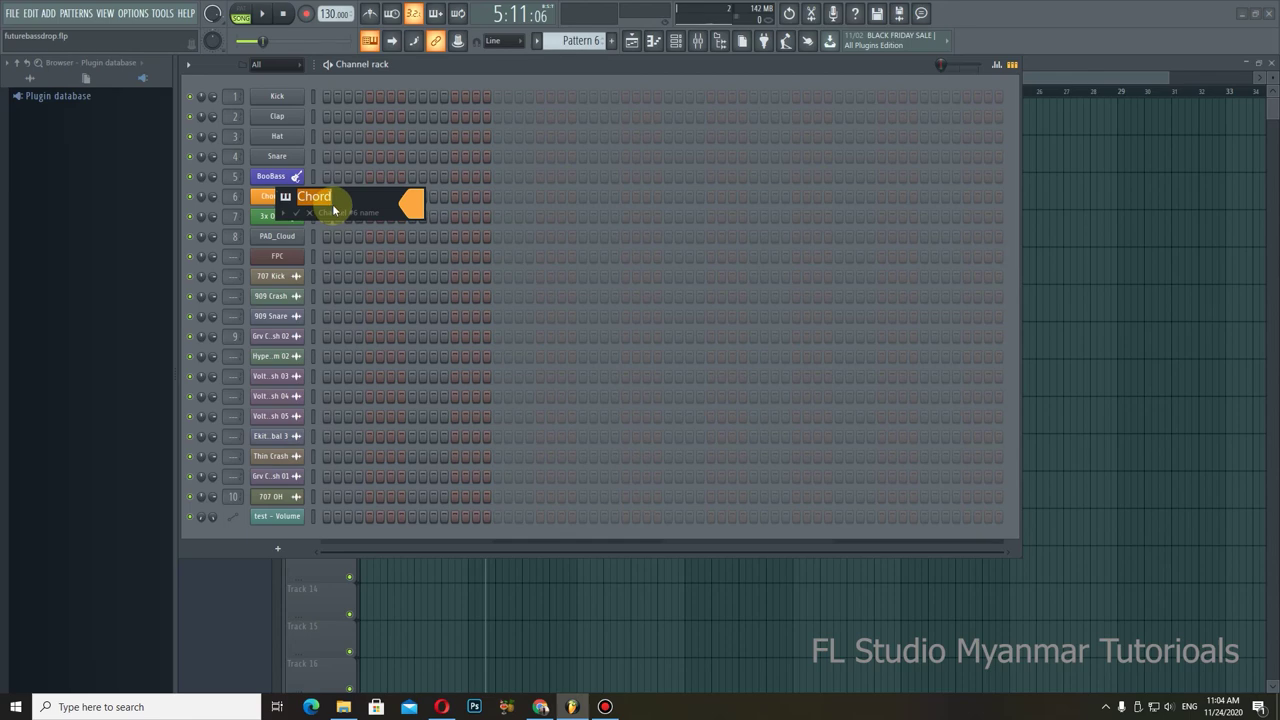
pyautogui.write('Bass')
pyautogui.press('Return')
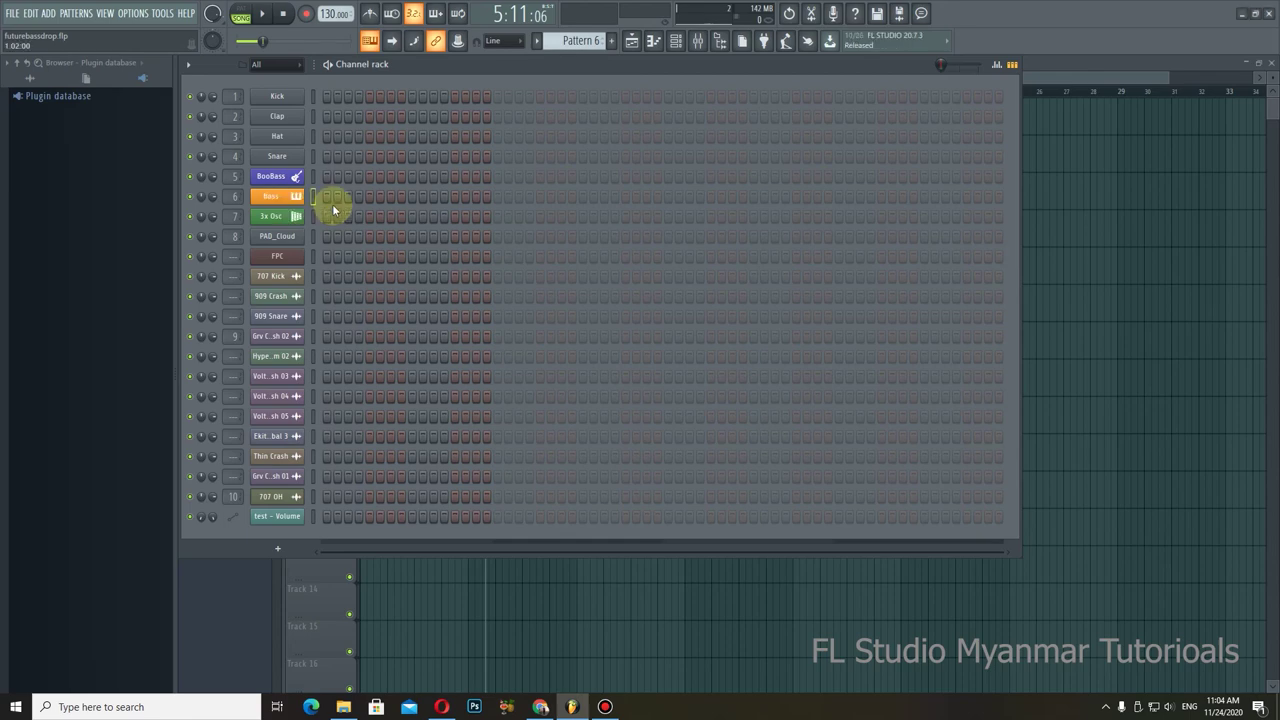
# Step: Rename Snare (channel 4) to a person's name, leaving the Hat channel's name unchanged
pyautogui.keyDown('shift'); pyautogui.click(281, 156); pyautogui.keyUp('shift')
pyautogui.write('Py')
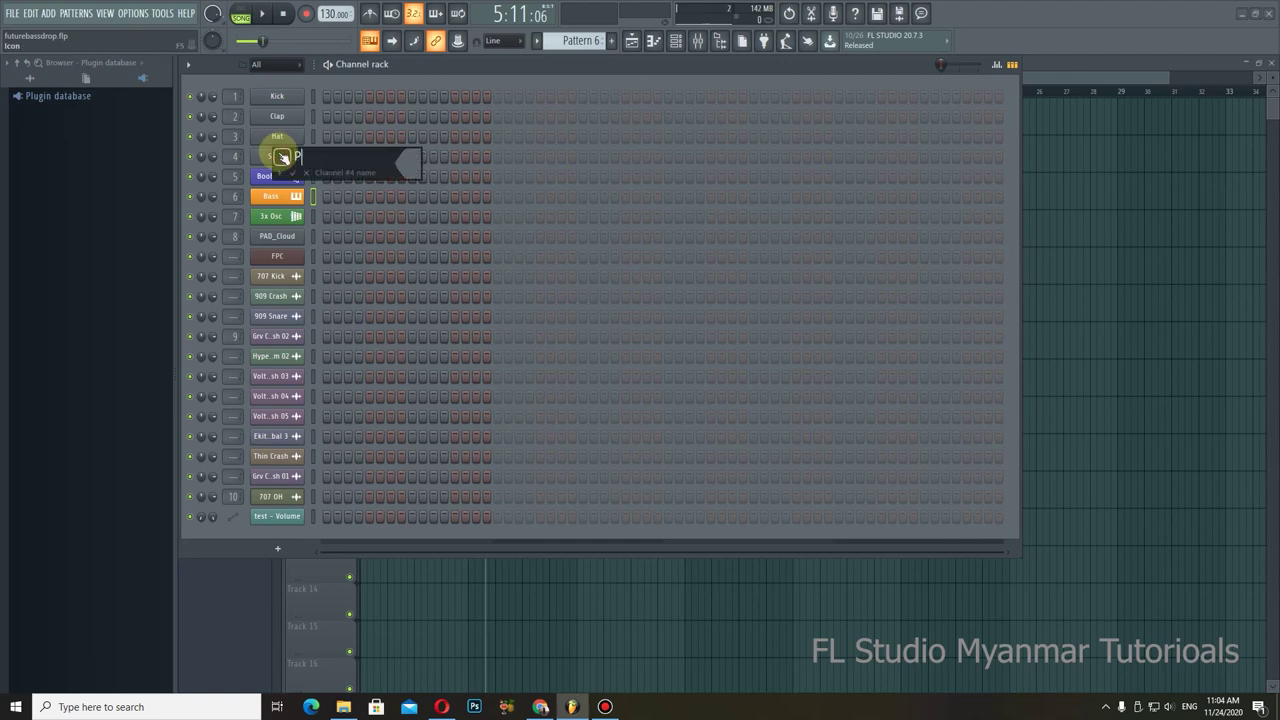
pyautogui.press('BackSpace')
pyautogui.press('BackSpace')
pyautogui.press('Return')
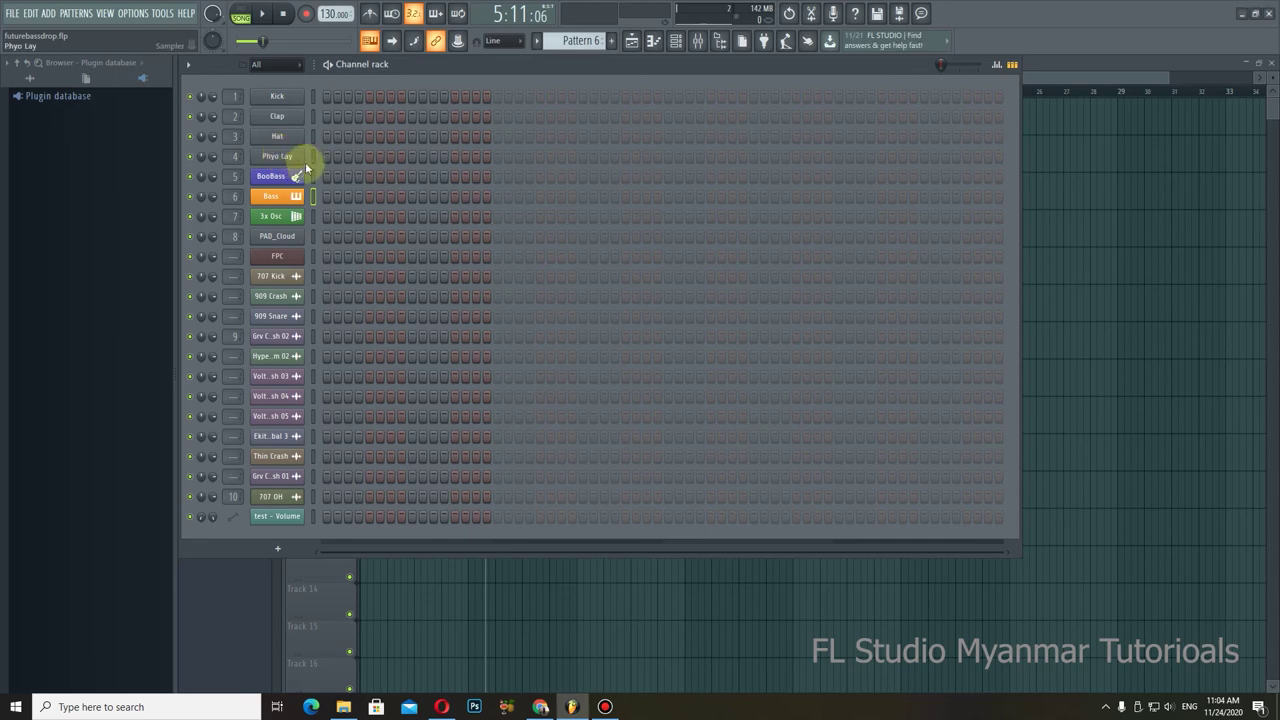
pyautogui.keyDown('shift'); pyautogui.click(277, 157); pyautogui.keyUp('shift')
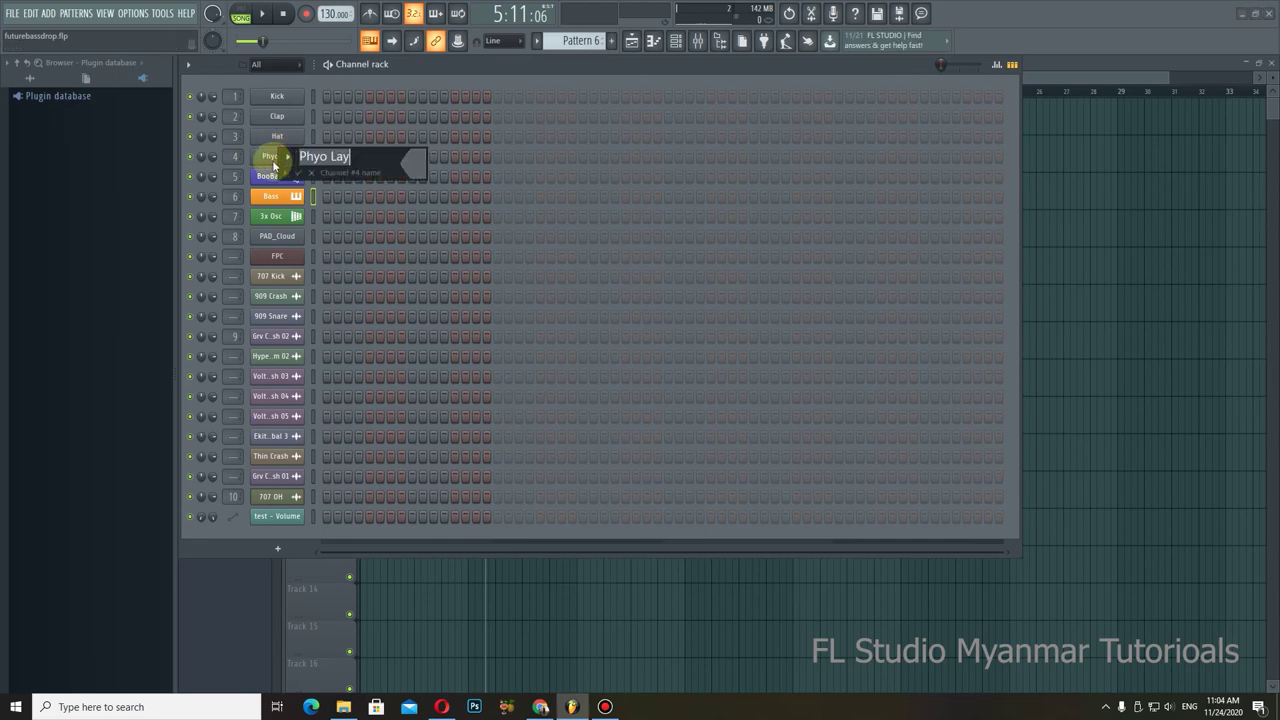
pyautogui.press('Return')
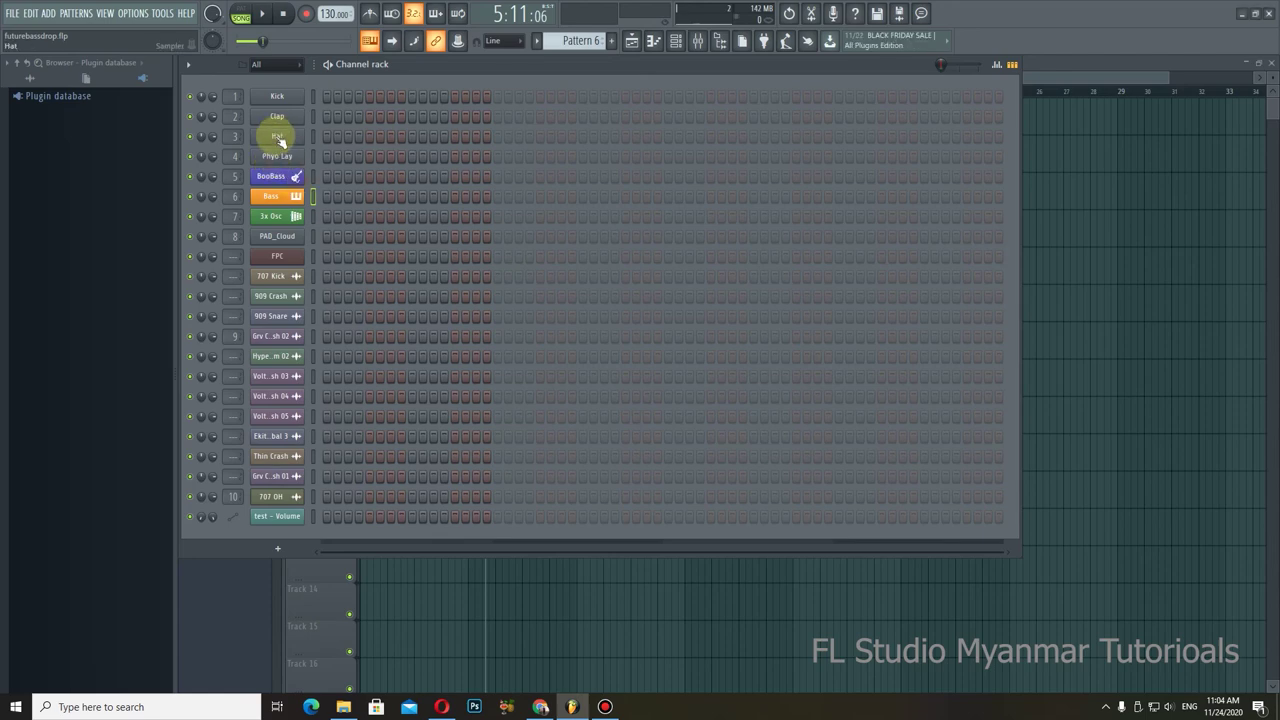
pyautogui.keyDown('shift'); pyautogui.click(280, 140); pyautogui.keyUp('shift')
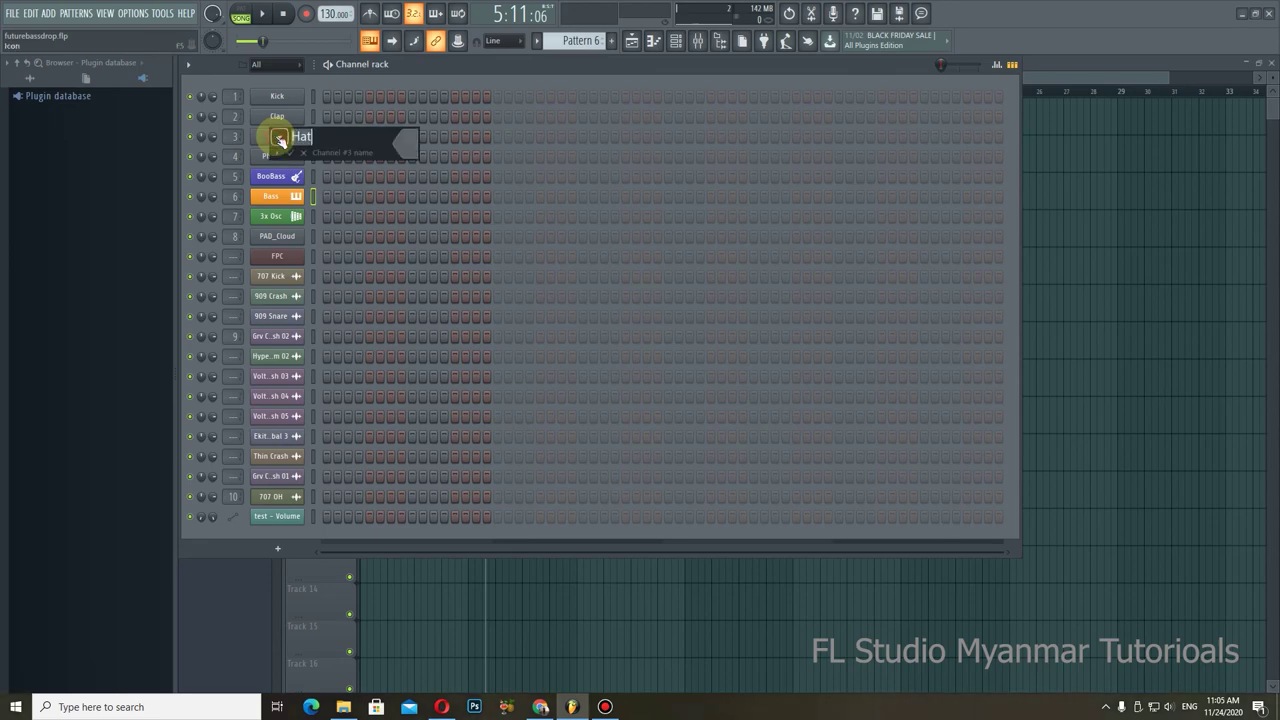
pyautogui.press('Return')
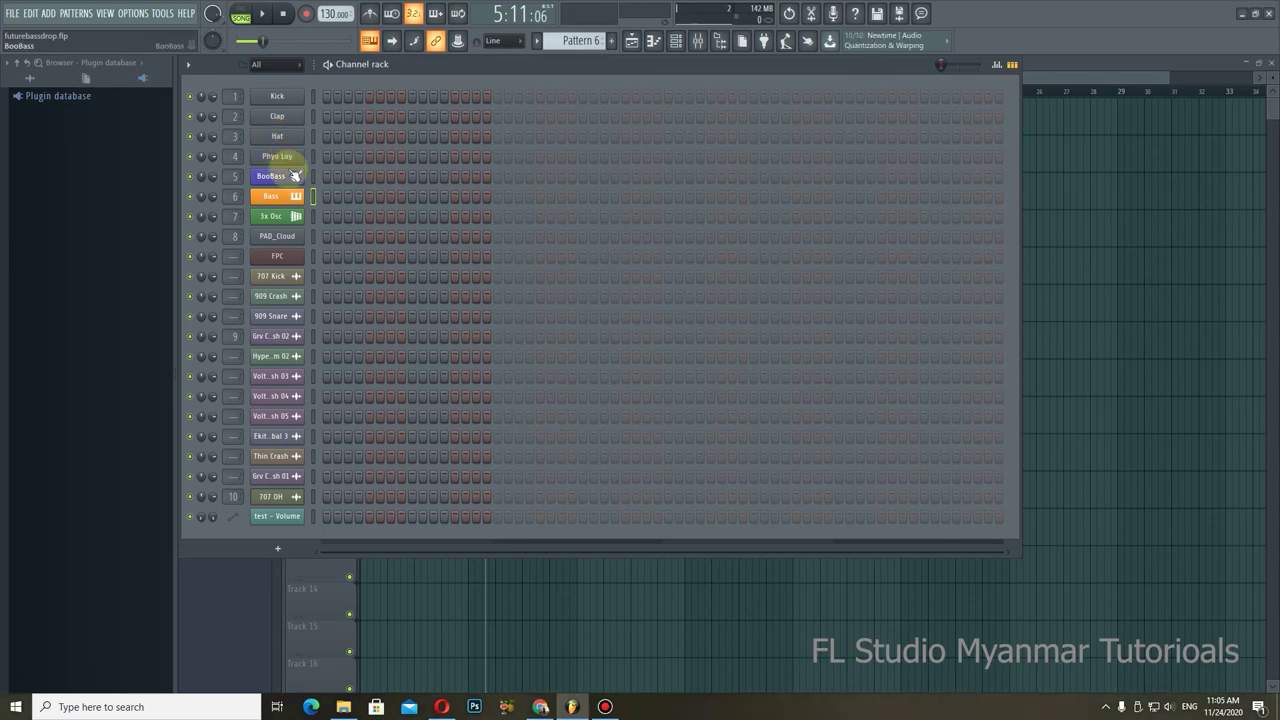